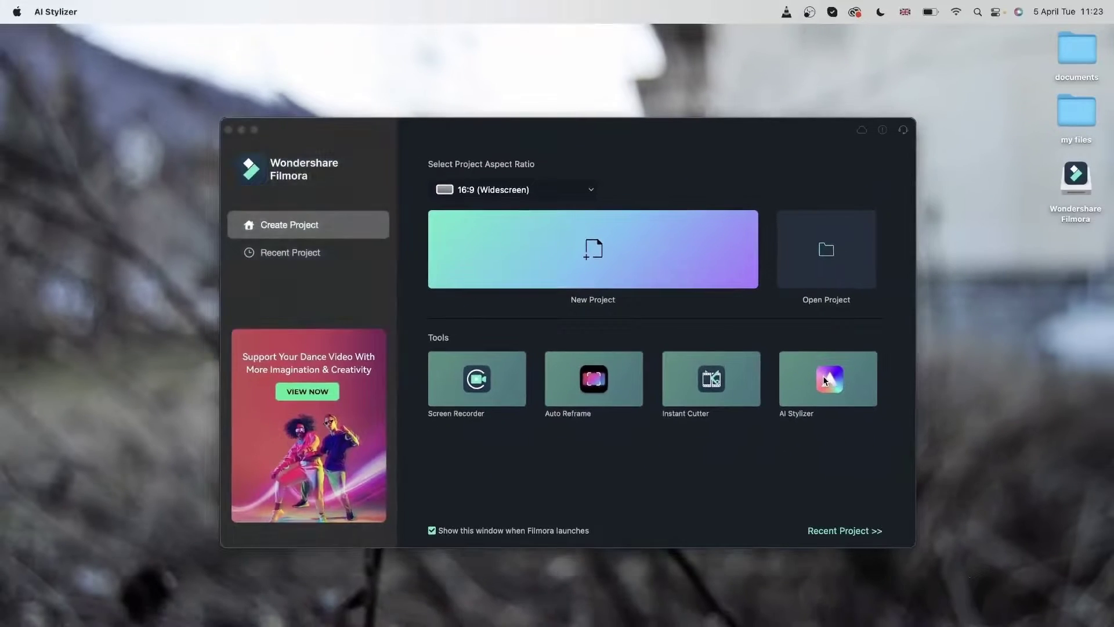
Open the AI Stylizer and import Pexels Videos 1409899.mp4 from Downloads
left_click(876, 436)
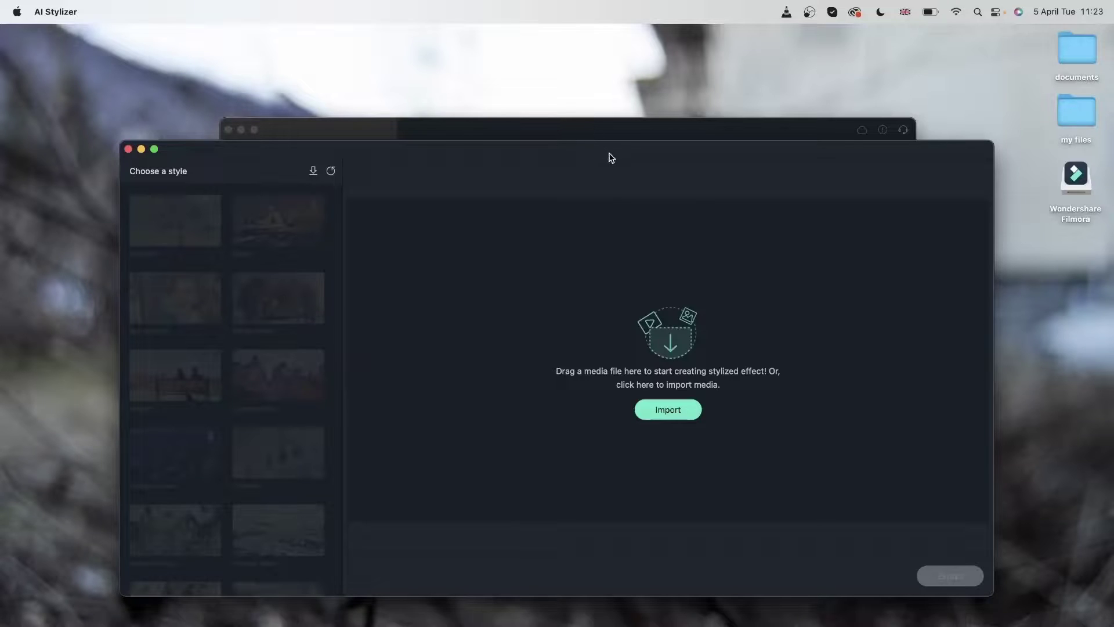
left_click_drag(609, 157, 600, 82)
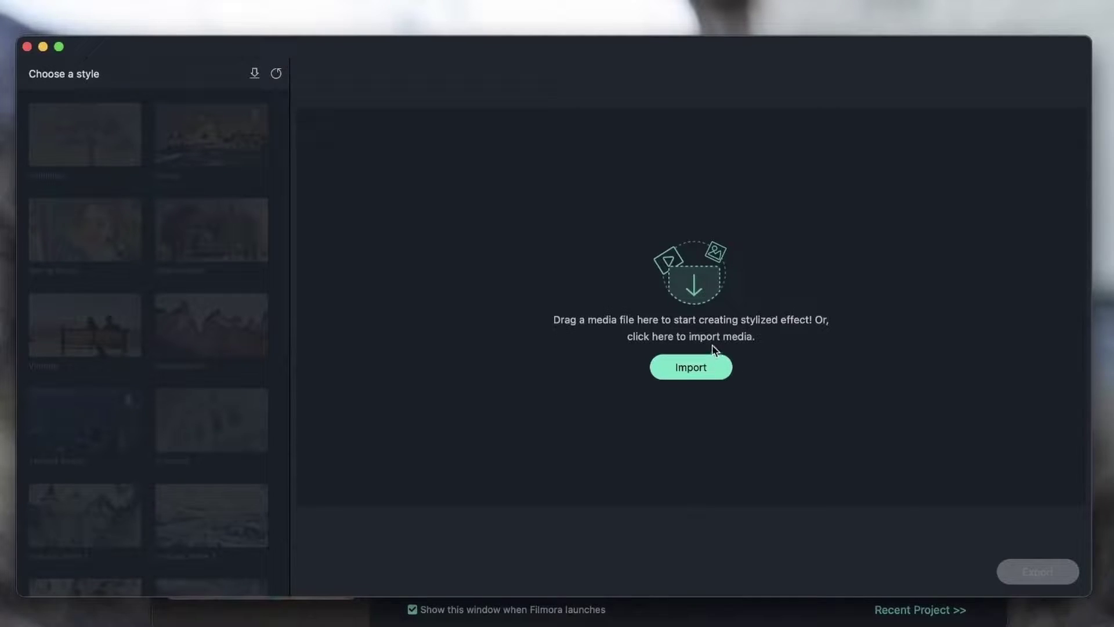
left_click(706, 367)
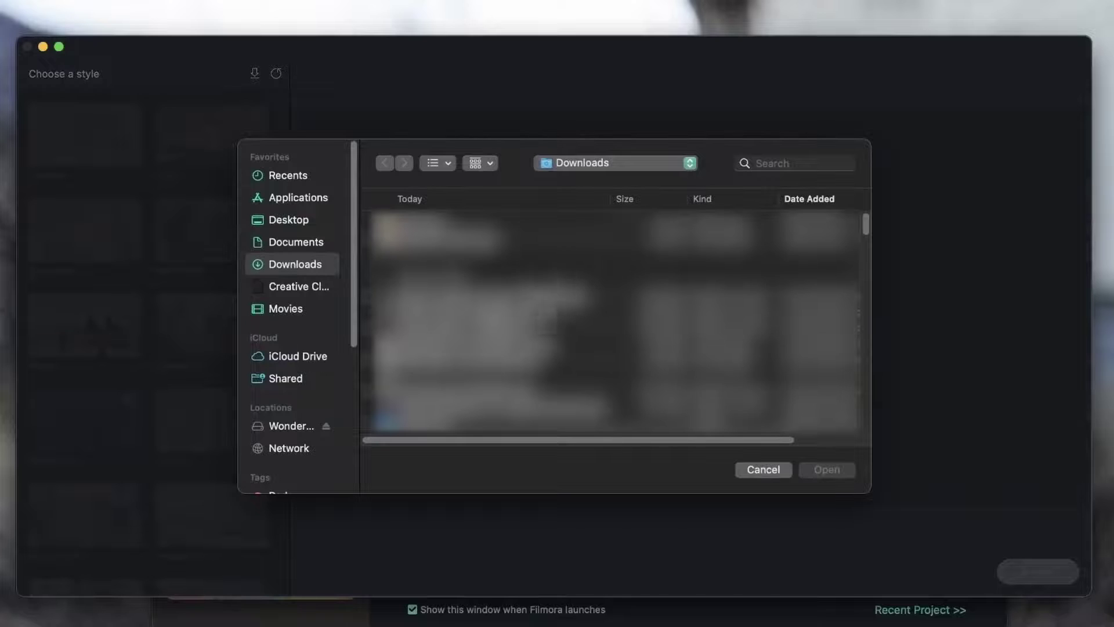
left_click(754, 311)
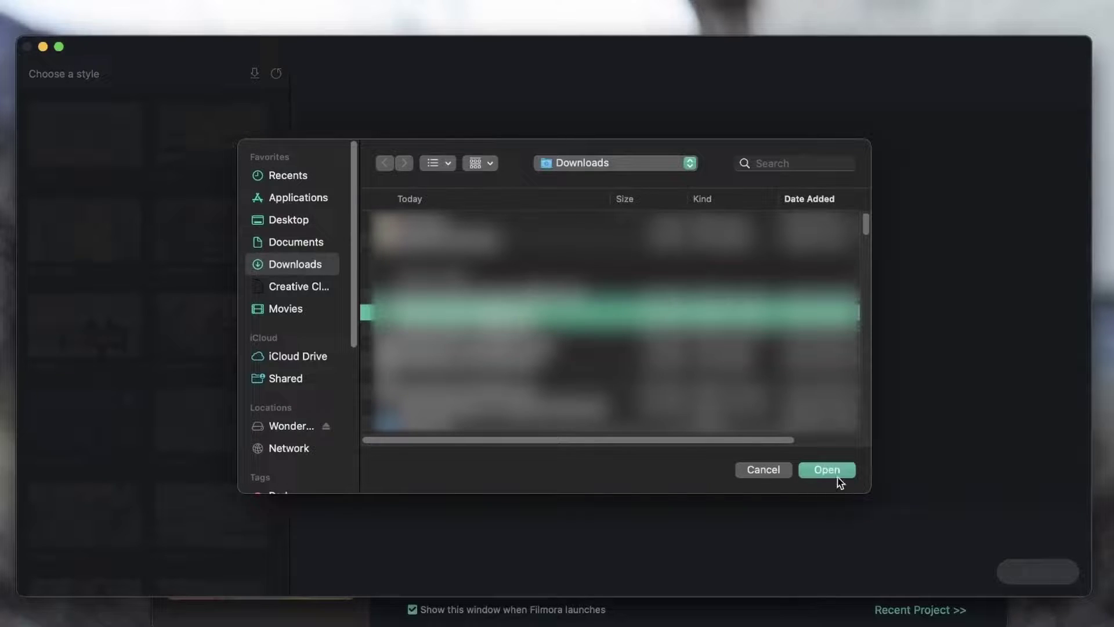
left_click(836, 477)
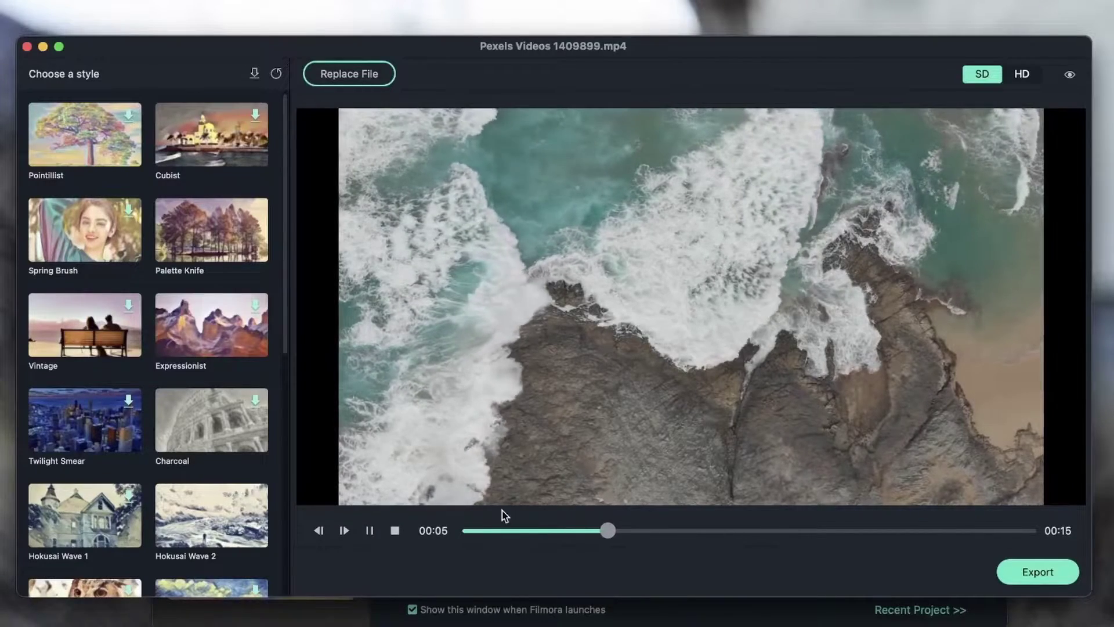
left_click(370, 530)
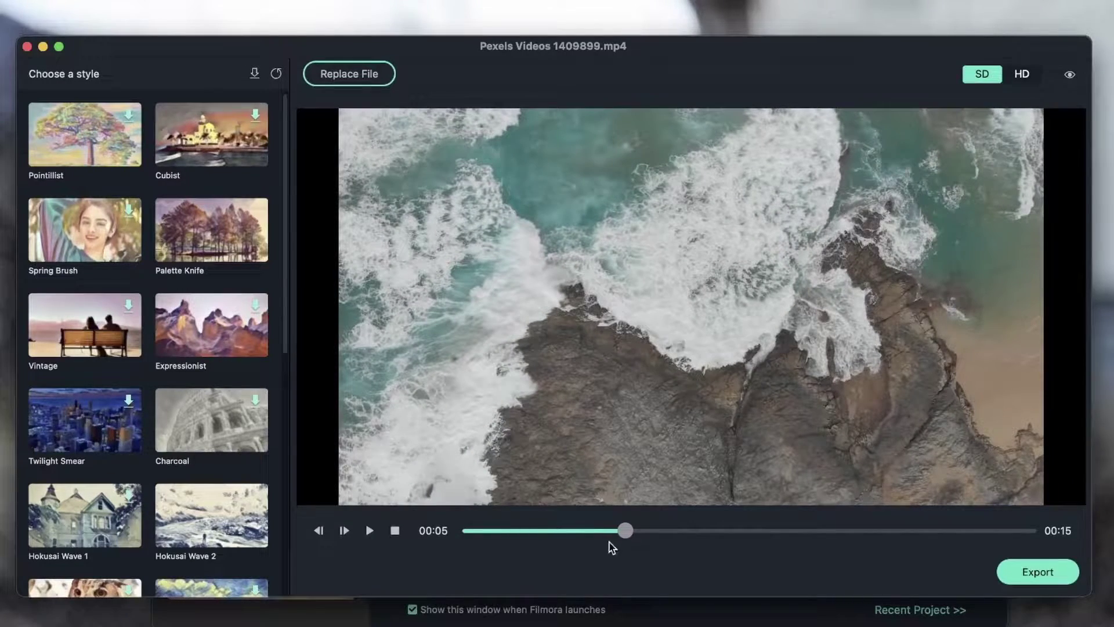
left_click_drag(625, 531, 893, 557)
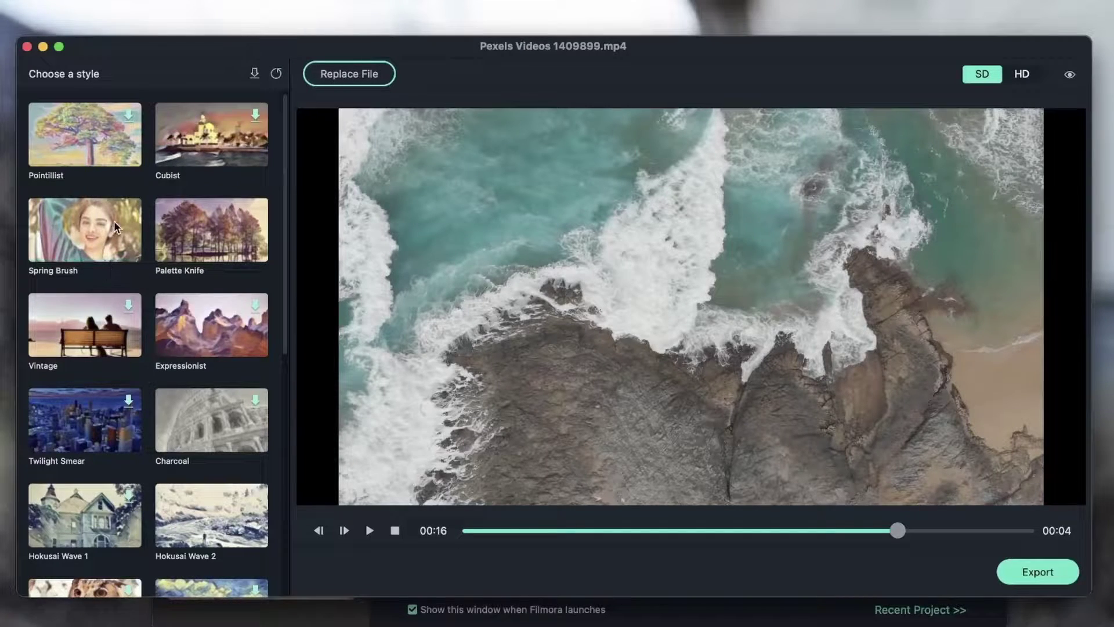
Apply the Spring Brush style, then play and scrub through the stylized waves clip
left_click(84, 224)
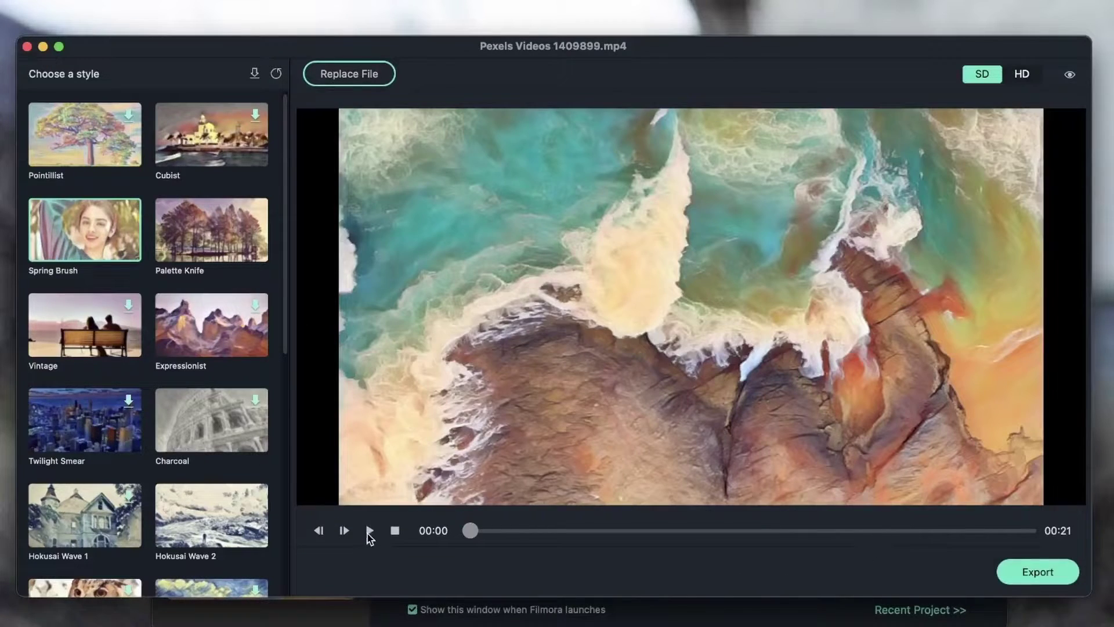
left_click(369, 531)
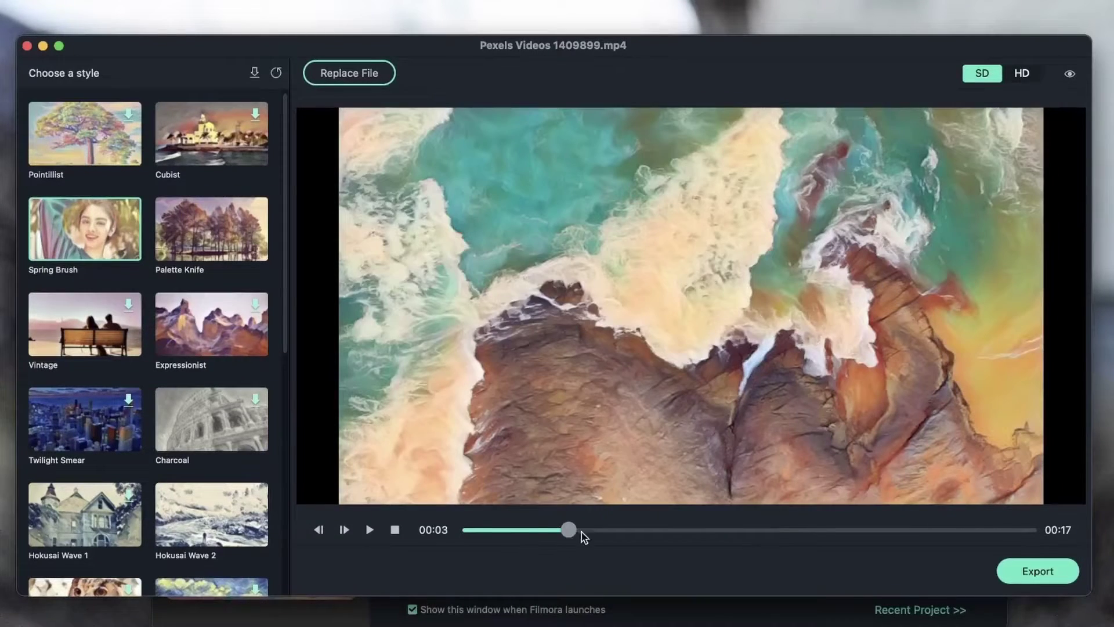
left_click_drag(569, 530, 961, 530)
left_click(787, 529)
left_click(694, 530)
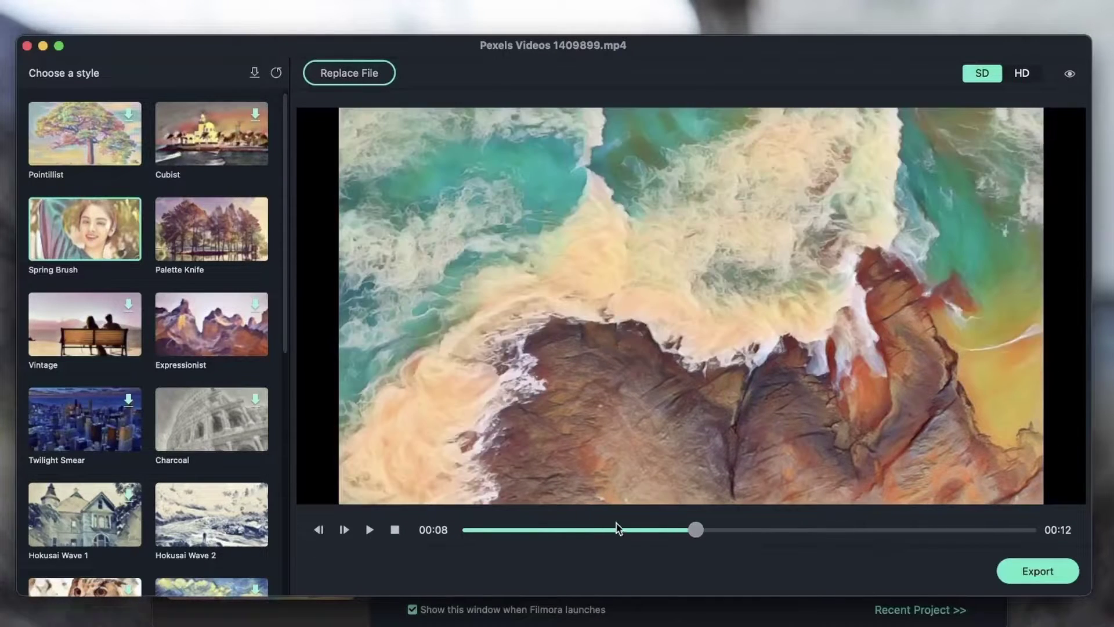
Compare the Palette Knife and Spring Brush styles on the waves clip from about 00:03
left_click(574, 531)
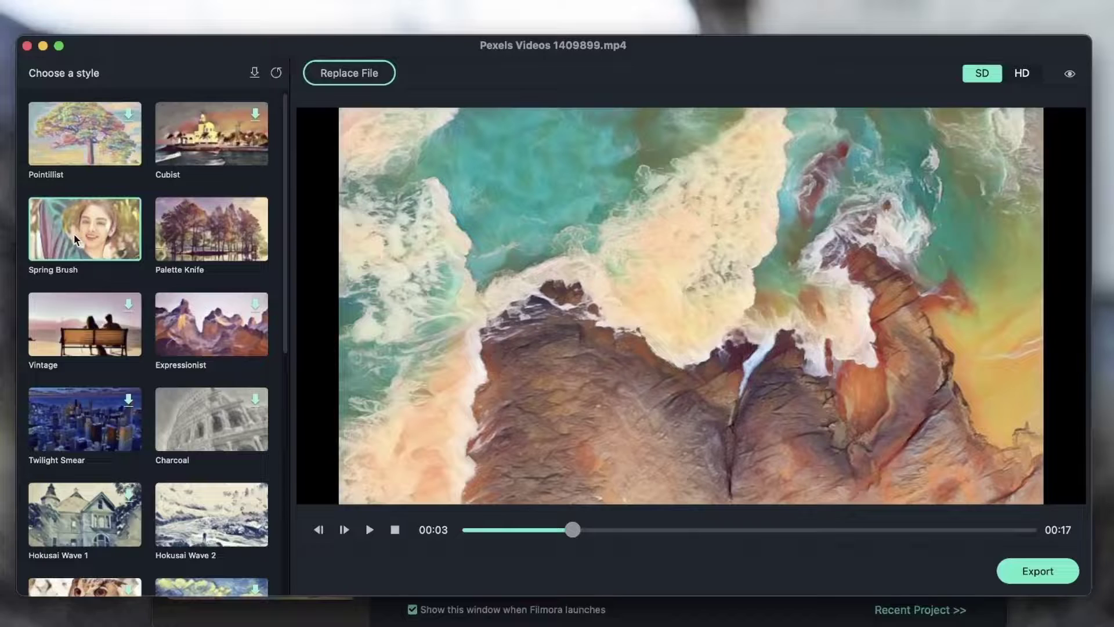
left_click(240, 256)
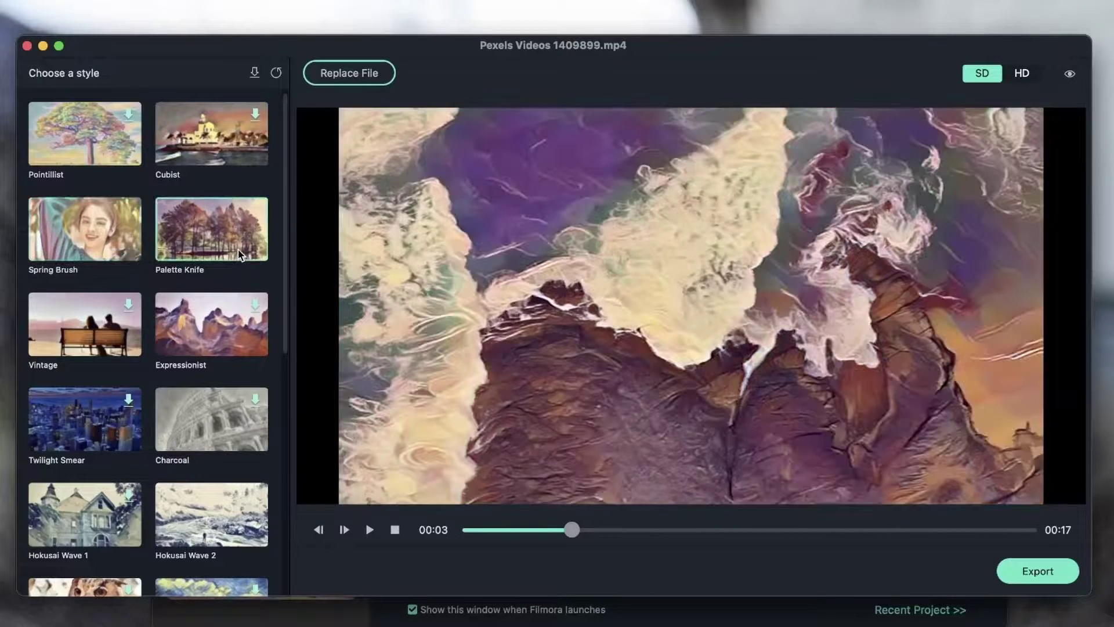
left_click(116, 235)
left_click(197, 243)
left_click(72, 234)
scroll(209, 374, "down", 10)
scroll(273, 219, "up", 3)
Download the Charcoal, Impressionist and Blue Pen styles
left_click(257, 203)
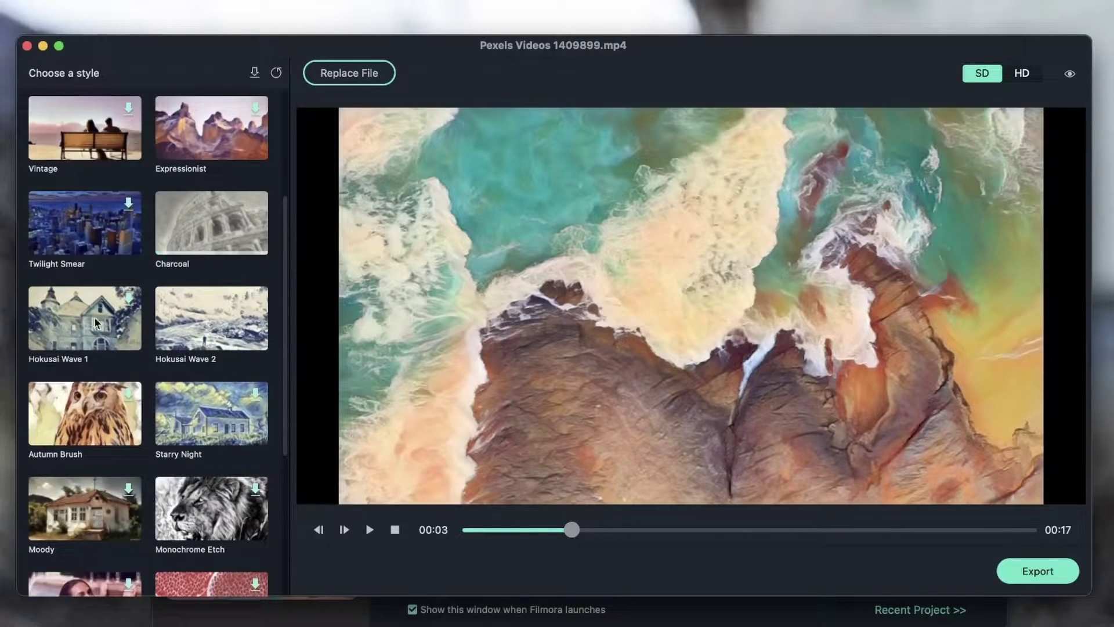
scroll(103, 328, "down", 3)
scroll(104, 329, "down", 2)
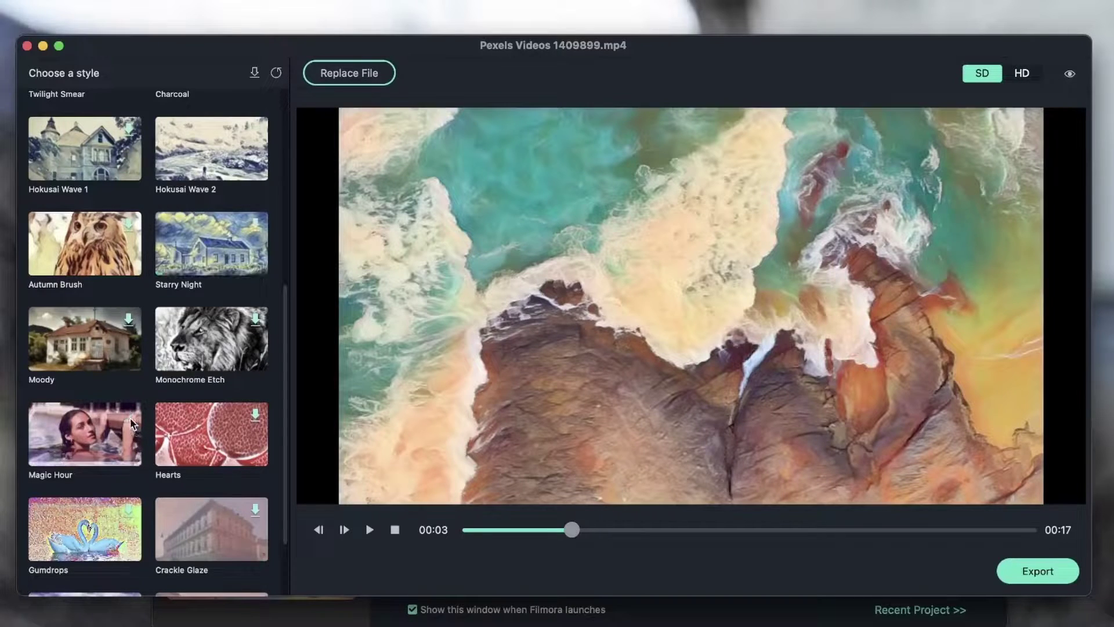
scroll(113, 413, "down", 2)
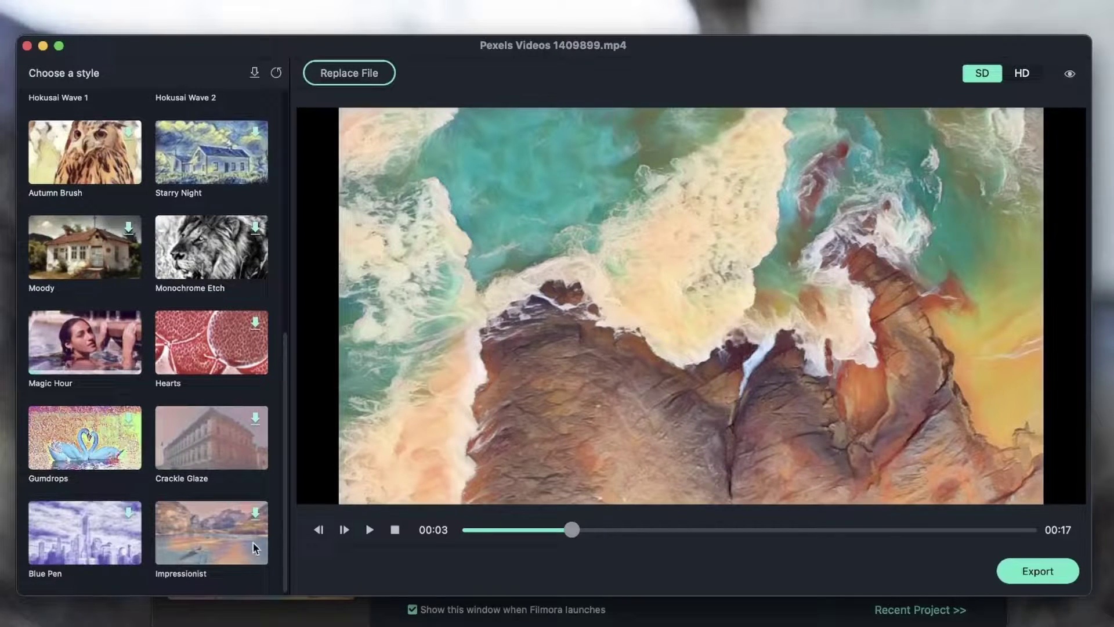
left_click(256, 519)
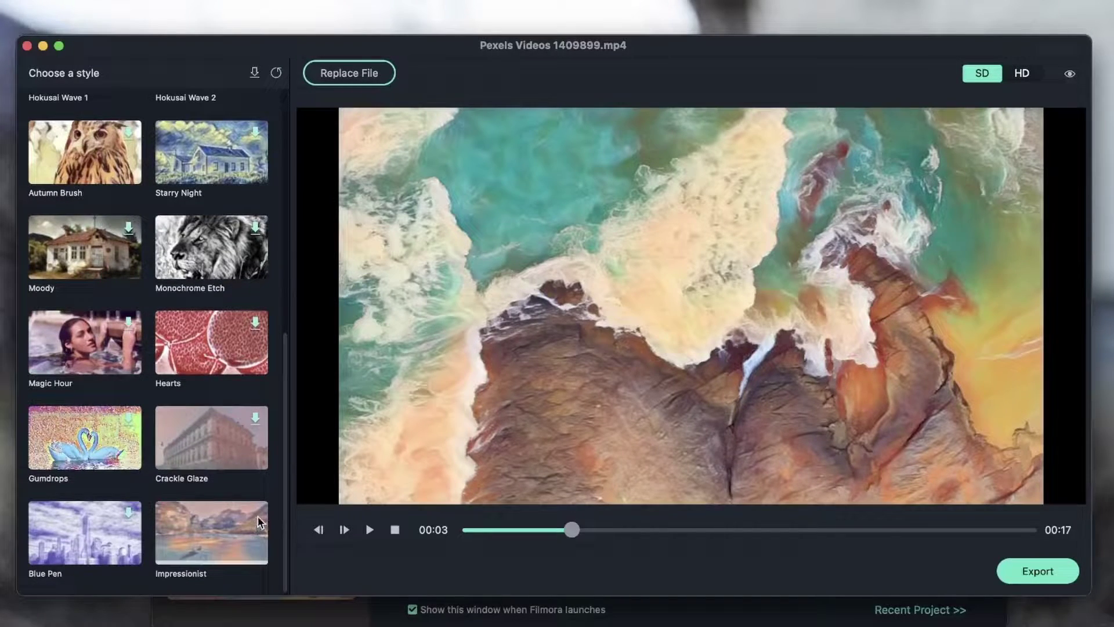
left_click(129, 511)
scroll(241, 423, "up", 7)
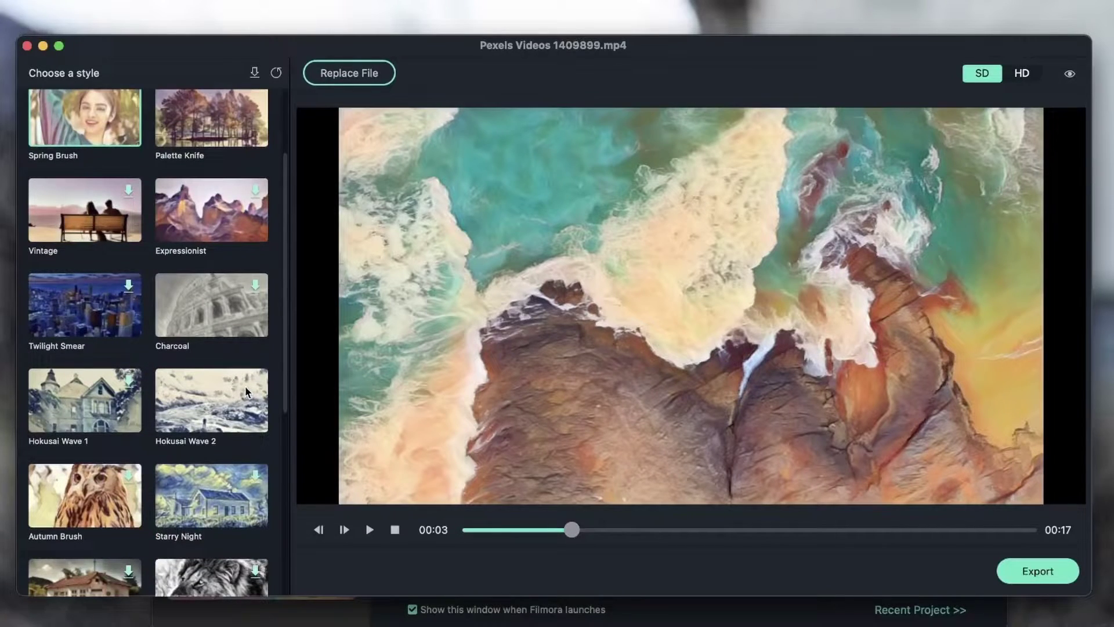
left_click(256, 286)
Apply Hokusai Wave 2, play and scrub the result, then download Charcoal
left_click(205, 412)
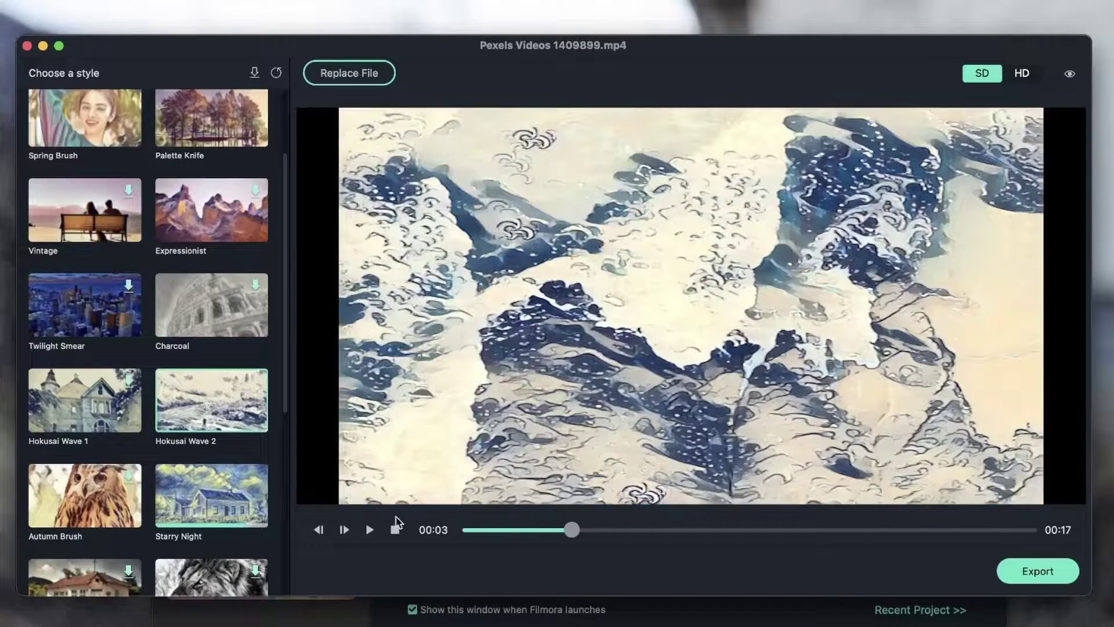
left_click(369, 530)
left_click_drag(494, 530, 815, 525)
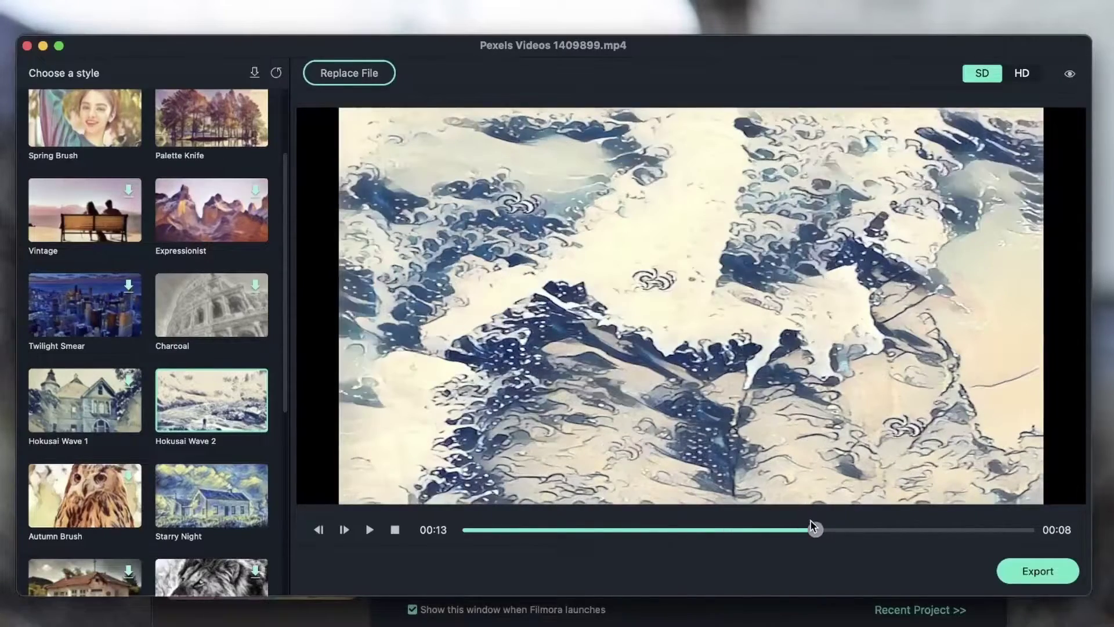
left_click(260, 288)
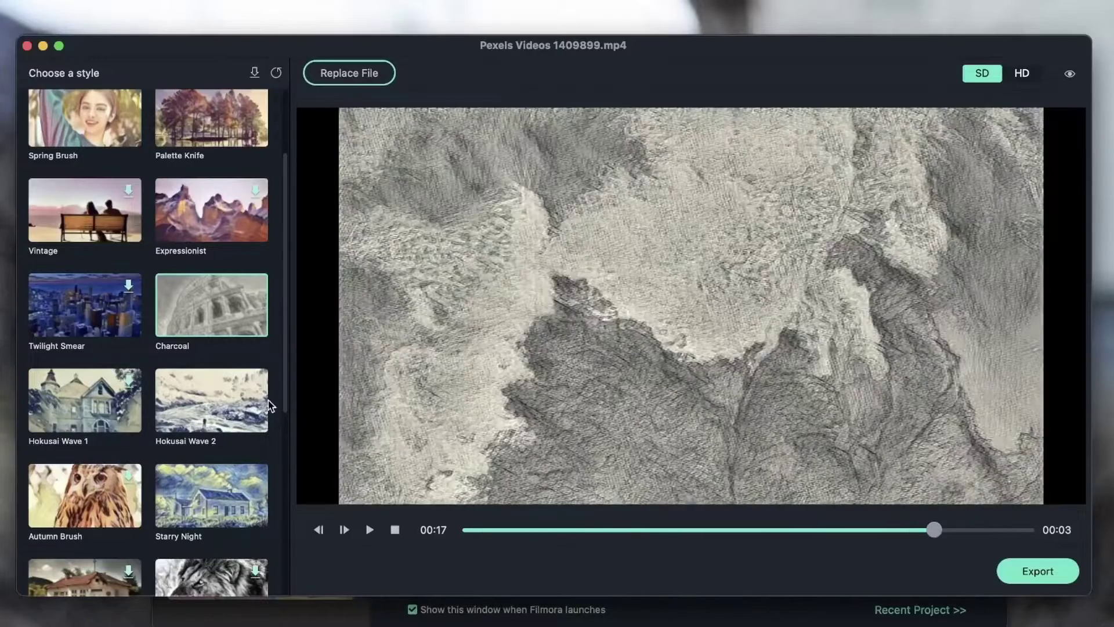
scroll(256, 412, "down", 5)
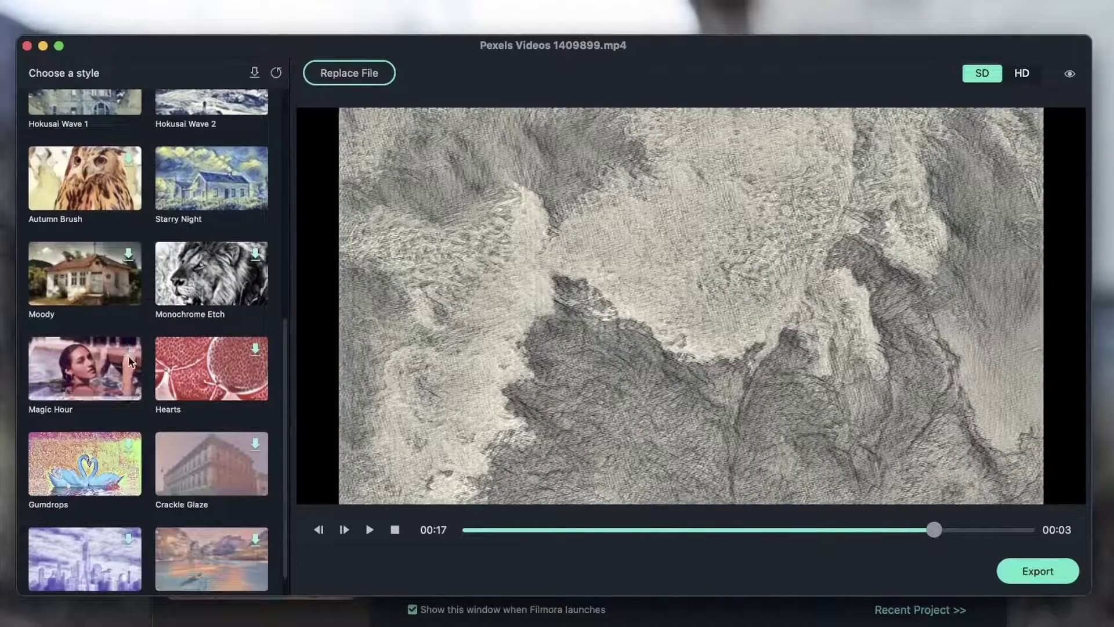
Apply the Magic Hour style, scrub it, and toggle the original footage for comparison
left_click(123, 400)
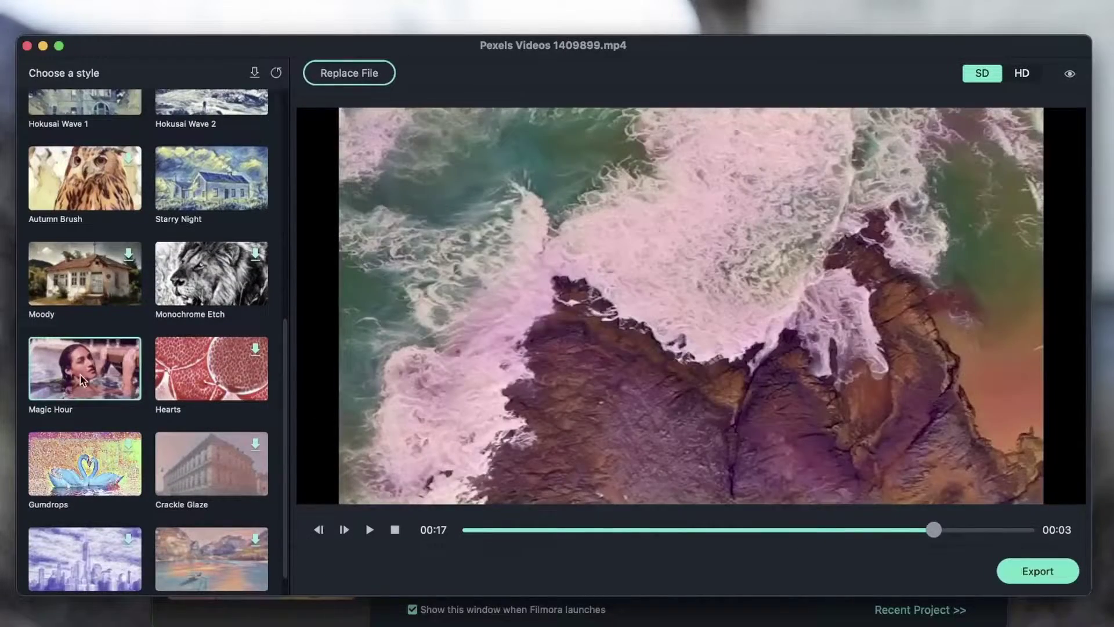
left_click_drag(836, 530, 779, 535)
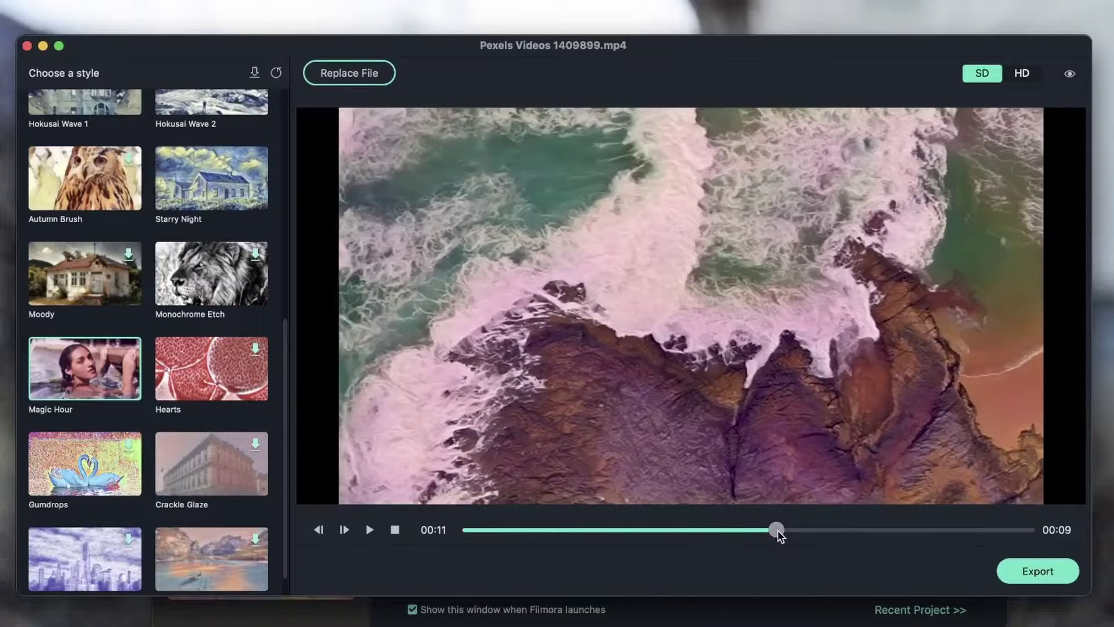
left_click(1069, 74)
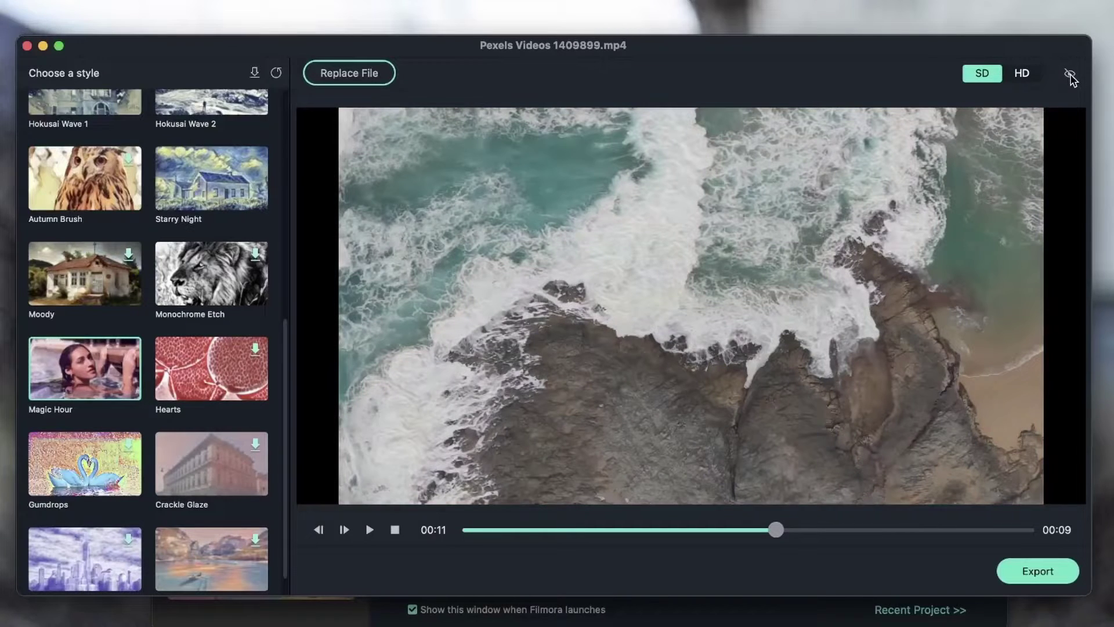
left_click(1069, 76)
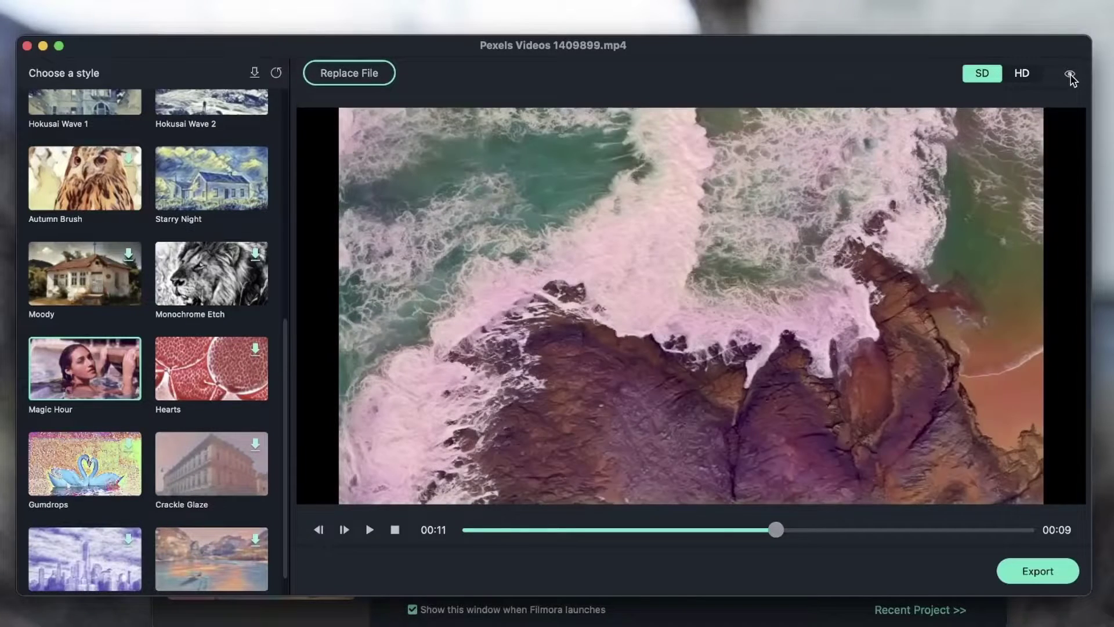
left_click(1070, 75)
left_click(1069, 76)
left_click(1070, 75)
left_click(1070, 76)
Switch to the Palette Knife style and show the original footage alongside it
scroll(266, 228, "up", 5)
left_click(181, 155)
left_click(1069, 75)
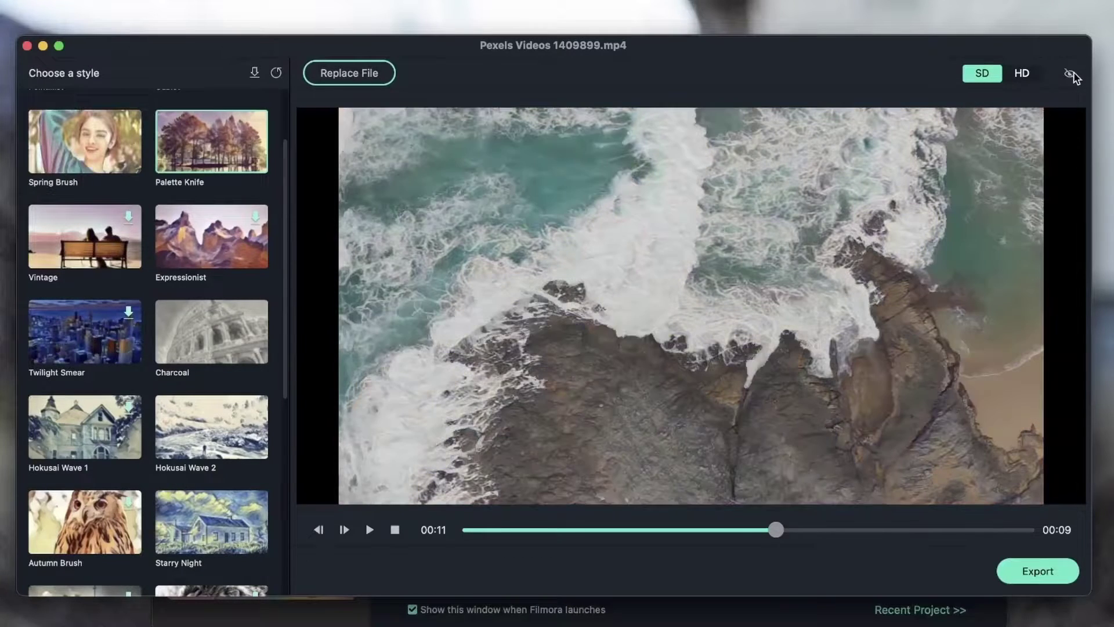
Flip between the original and the Palette Knife render, then return playback to 00:04
left_click(1070, 76)
left_click(1070, 75)
left_click(1070, 76)
left_click(1069, 76)
left_click(1069, 76)
left_click(1070, 75)
left_click(1070, 75)
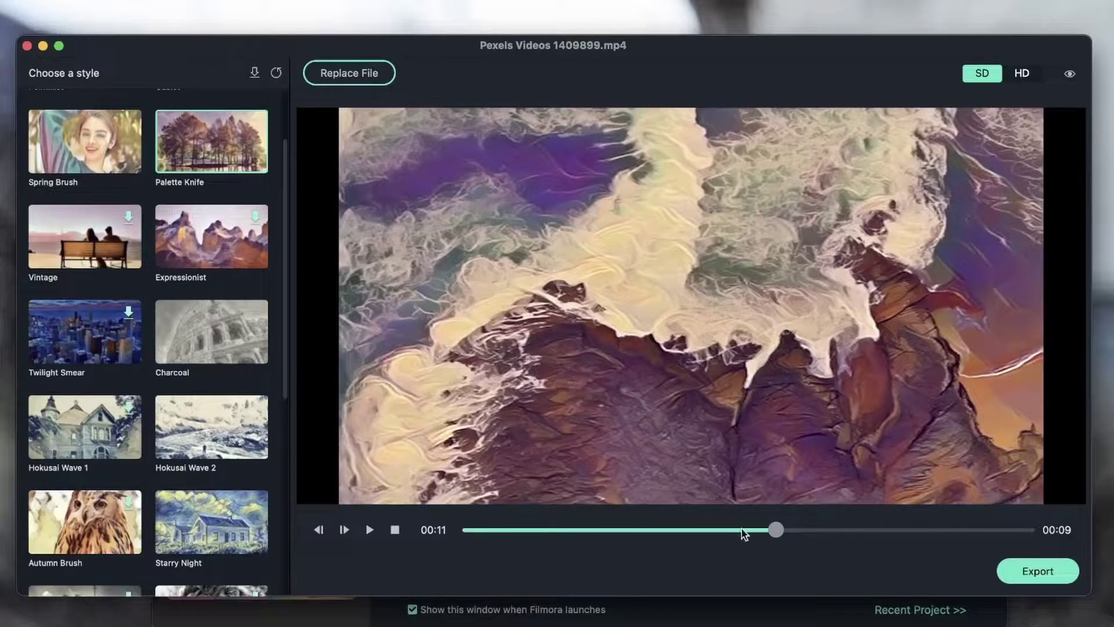
left_click_drag(713, 533, 582, 529)
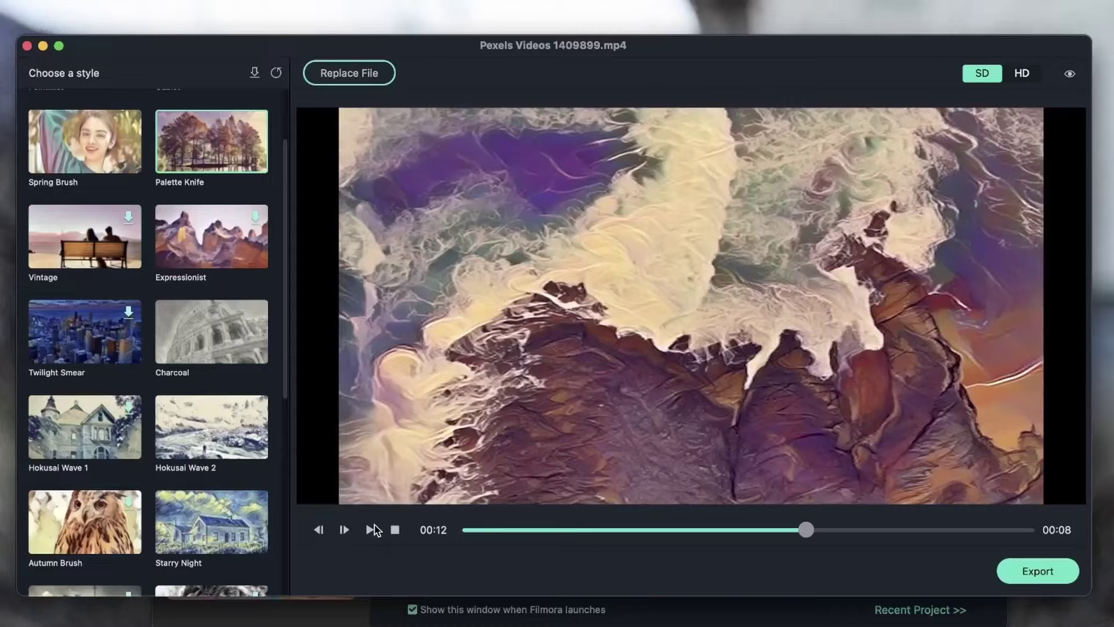
Switch the Palette Knife preview to HD, accept the warning, rewind and pause playback
left_click(1021, 74)
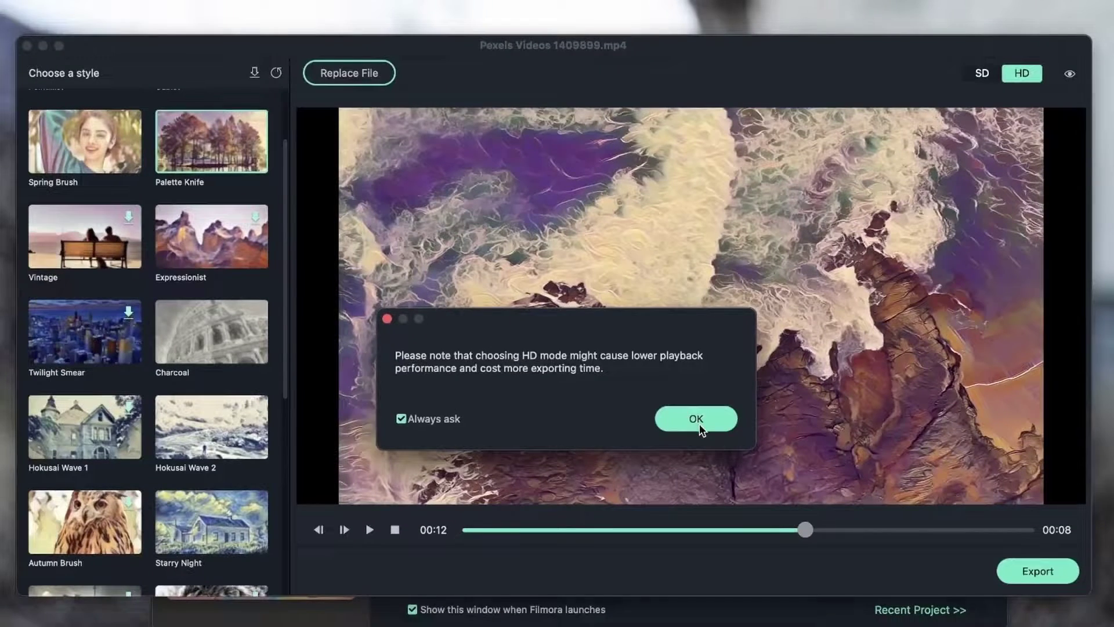
left_click(805, 429)
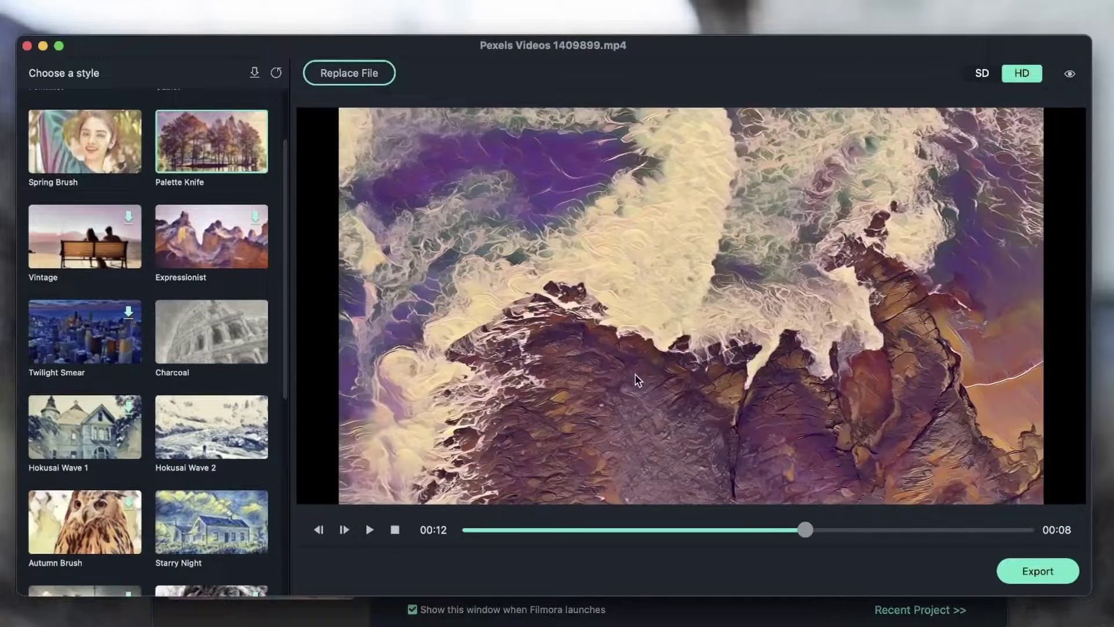
left_click(461, 530)
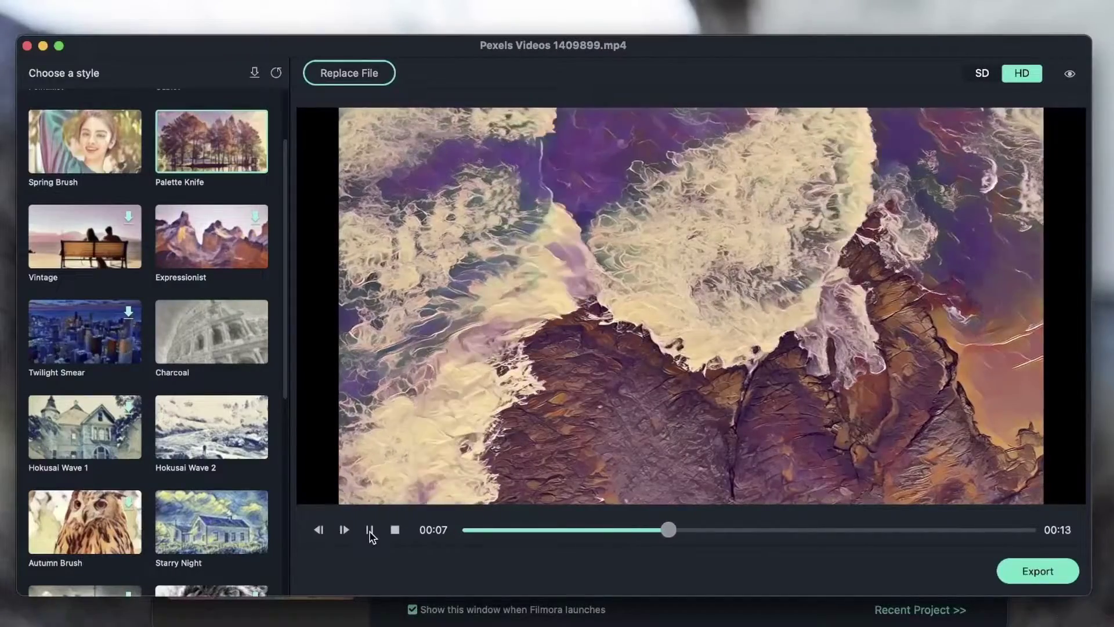
left_click(369, 530)
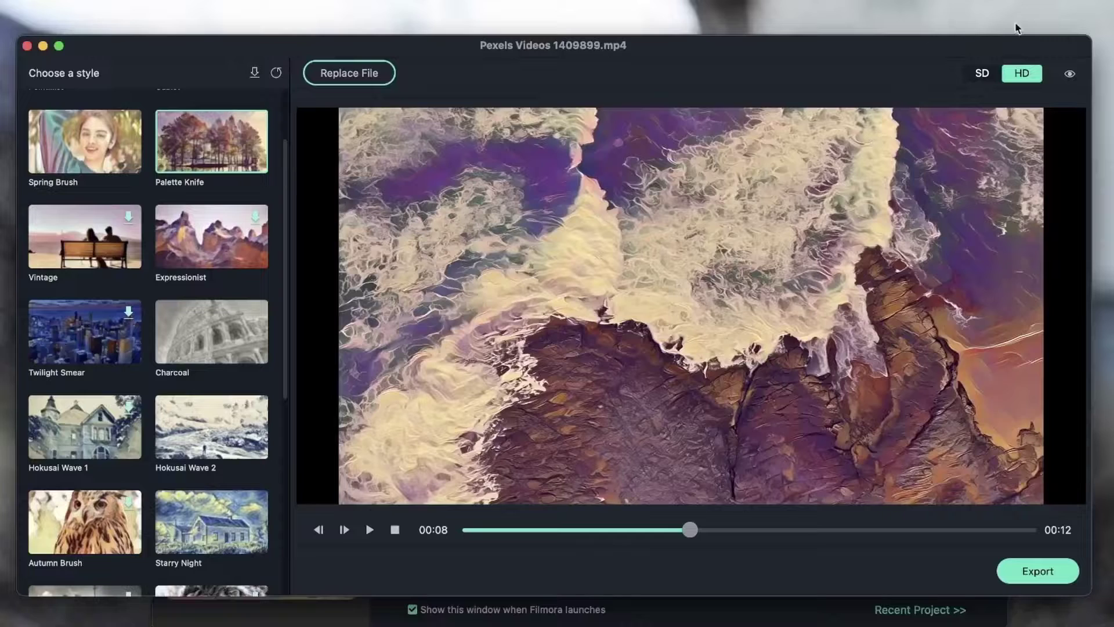
Preview the styled clip at SD quality from 00:01 to 00:09
left_click(983, 73)
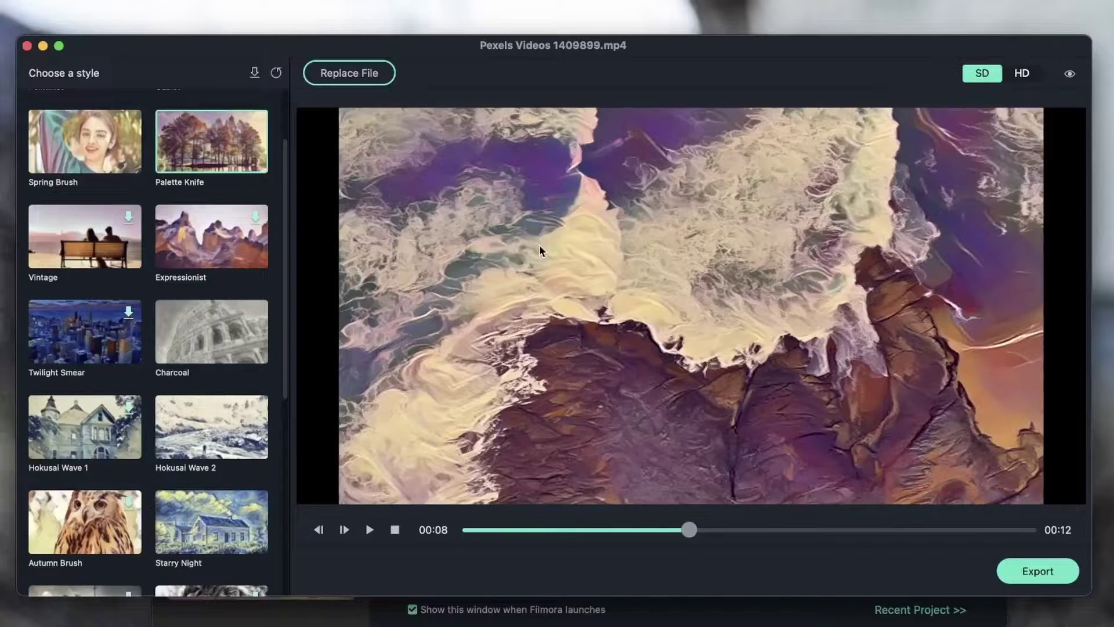
left_click(521, 530)
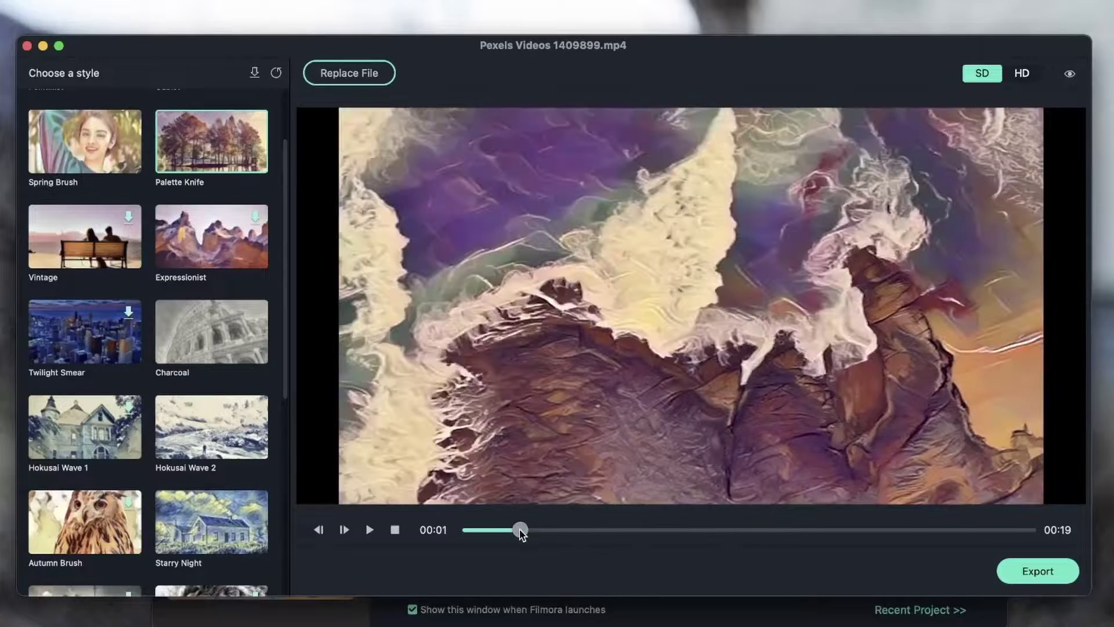
left_click(370, 530)
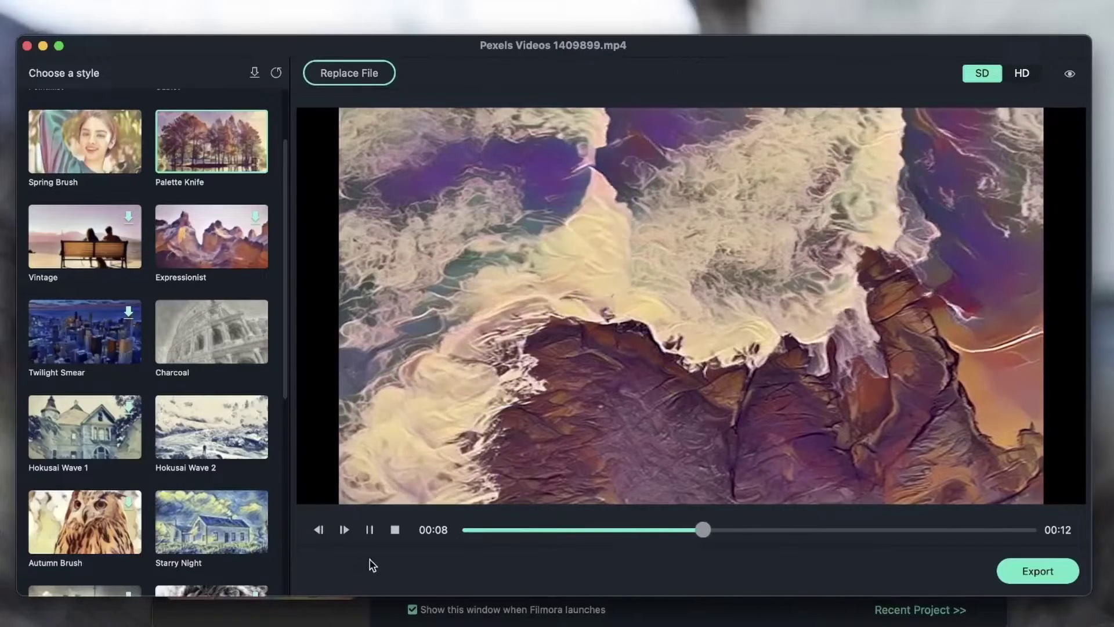
left_click(370, 529)
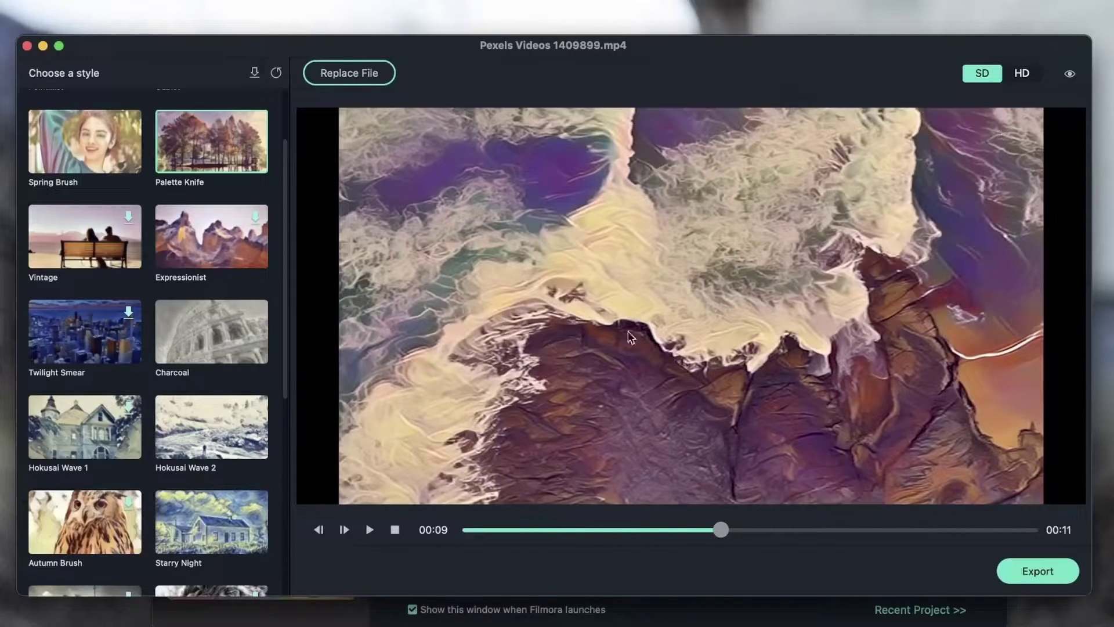
Return the preview to HD and start replacing the source video from Downloads
left_click(1026, 77)
left_click(719, 420)
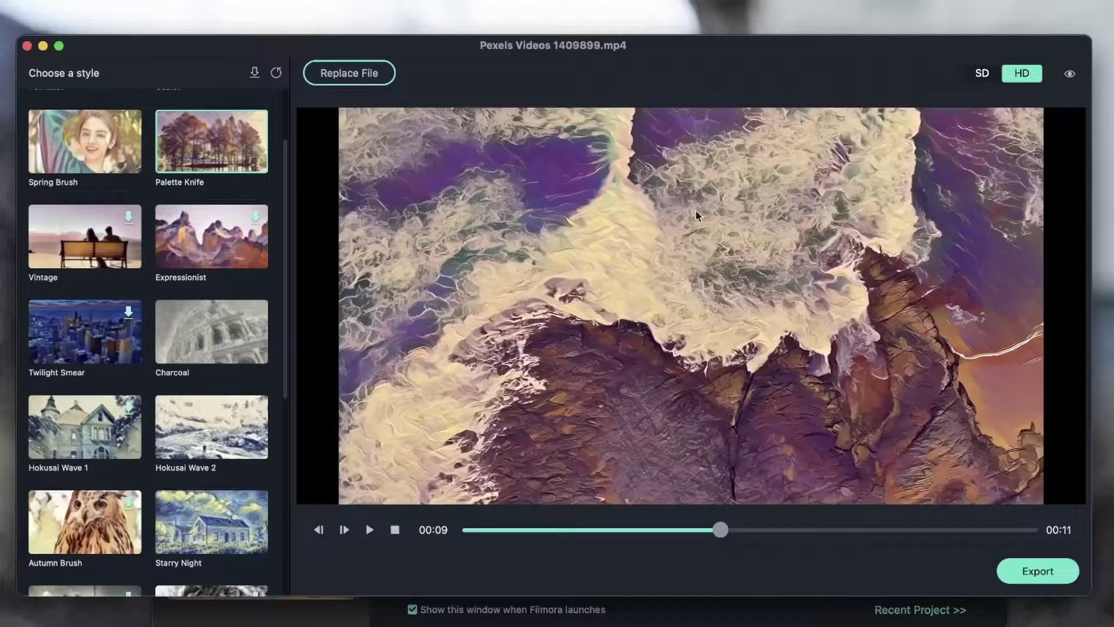
left_click(346, 74)
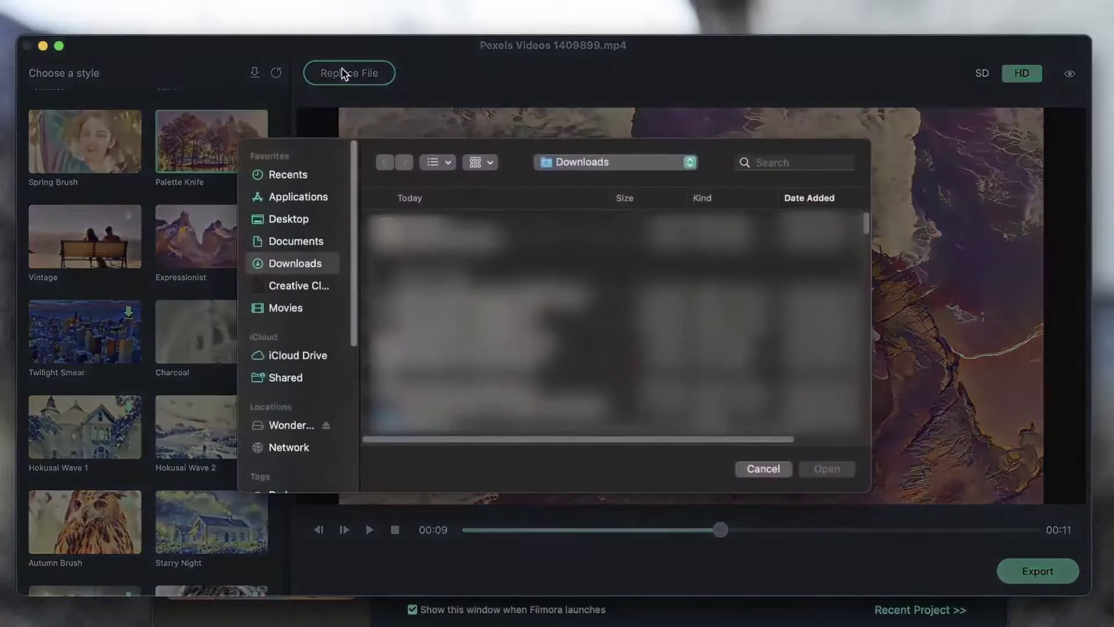
Load the rippling sea-surface clip from Downloads as the replacement, accepting the HD notice
left_click(452, 295)
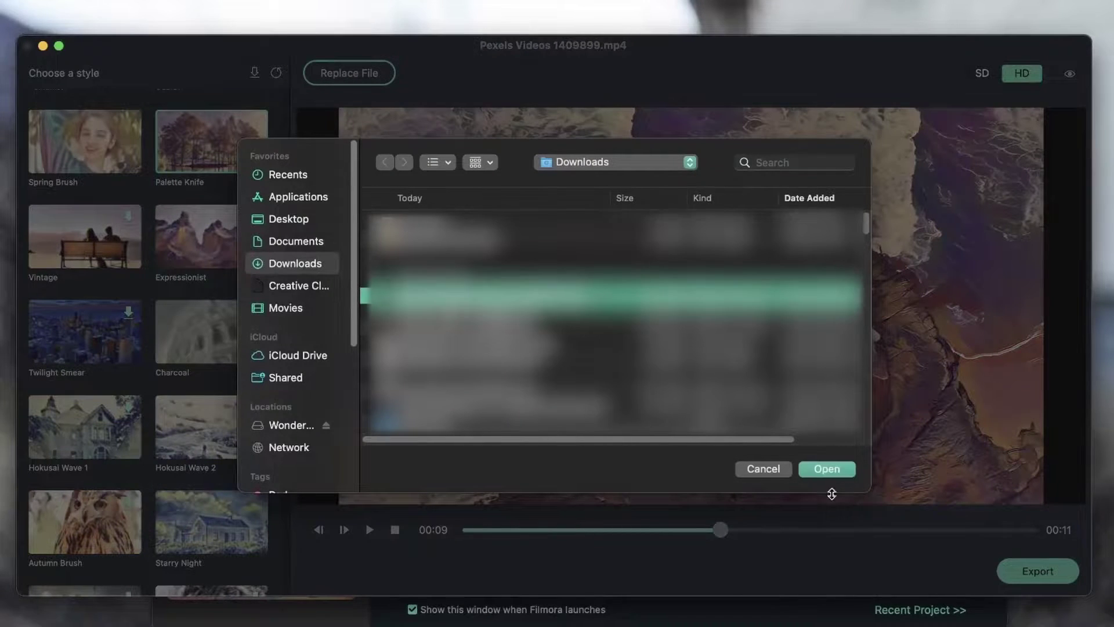
left_click(833, 469)
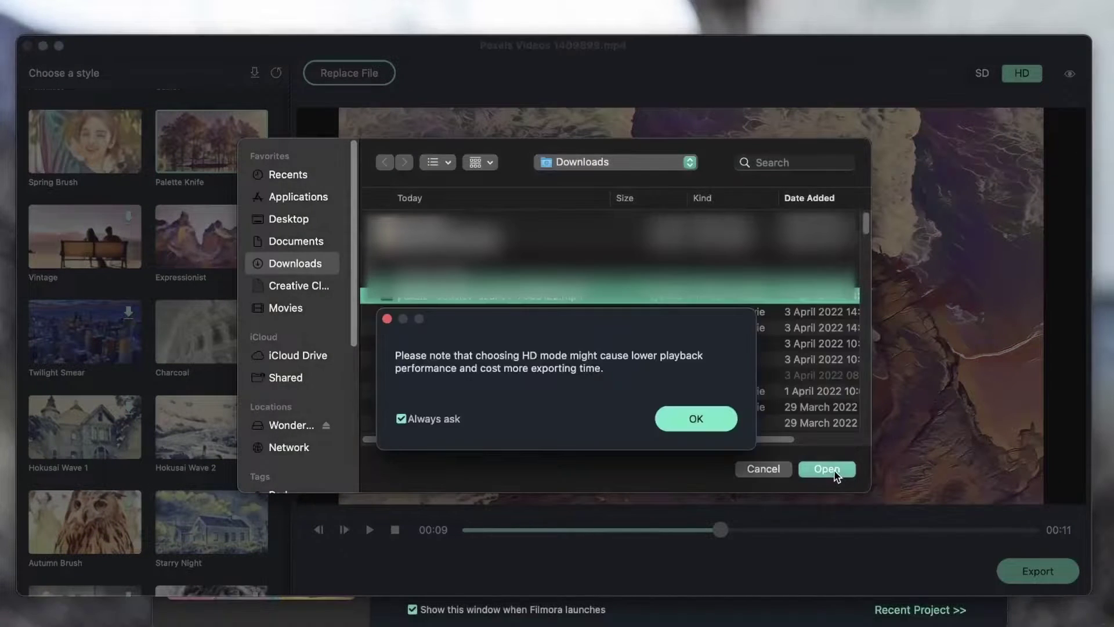
left_click(712, 418)
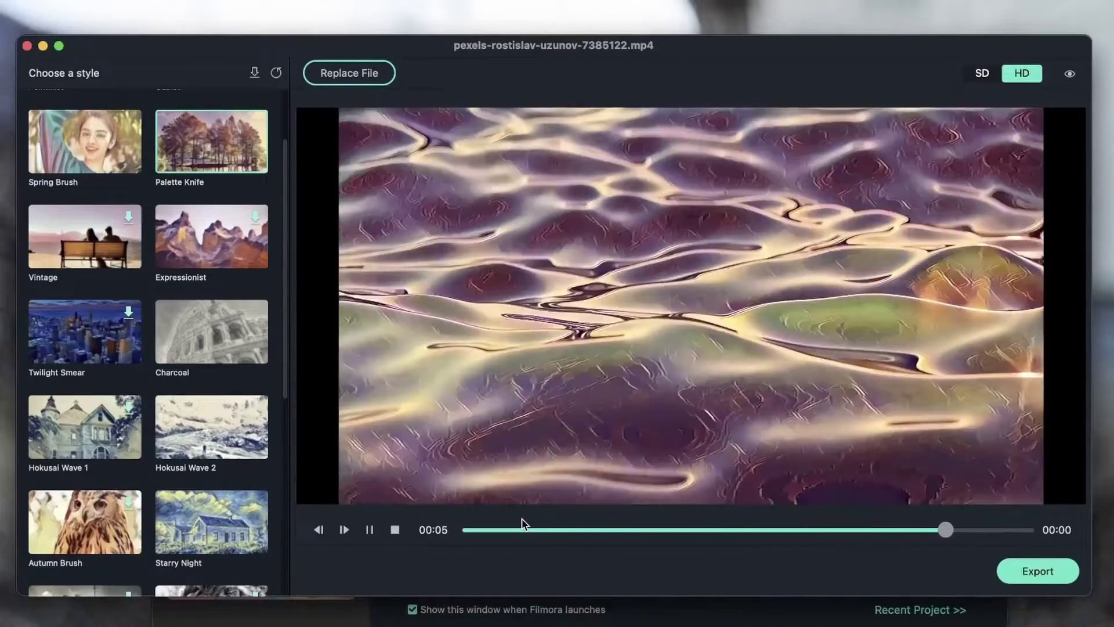
Play the original footage, switch the preview to SD, then turn the style back on
left_click(1069, 73)
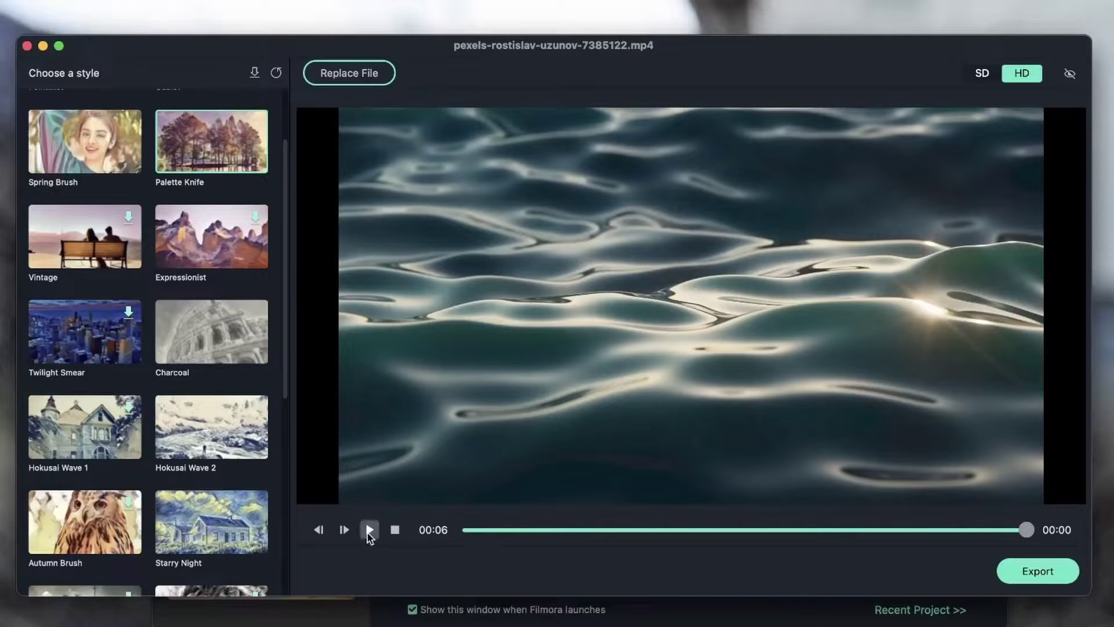
left_click(370, 531)
left_click(369, 530)
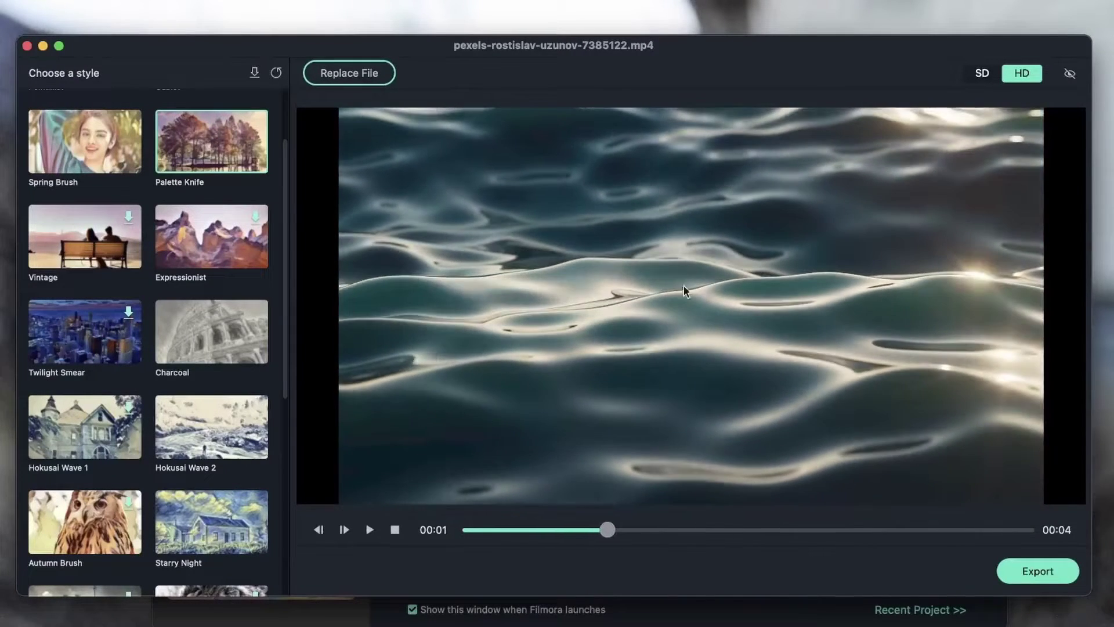
left_click(985, 76)
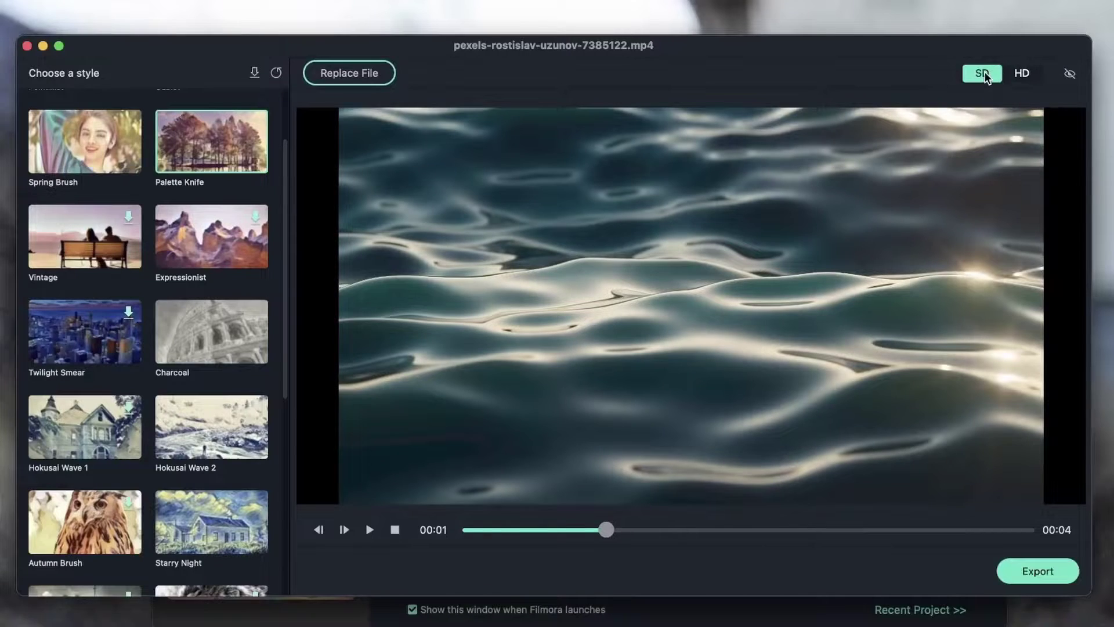
left_click(1069, 74)
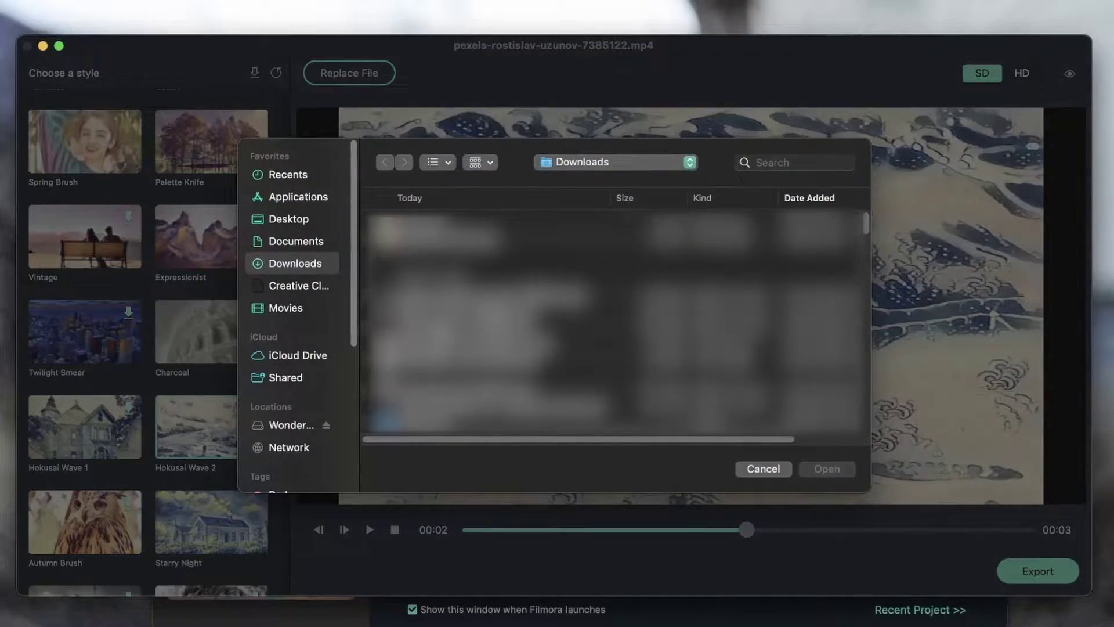
Load Pexels Videos 1717998.mp4 and try Palette Knife, Spring Brush, then Palette Knife again
left_click(474, 325)
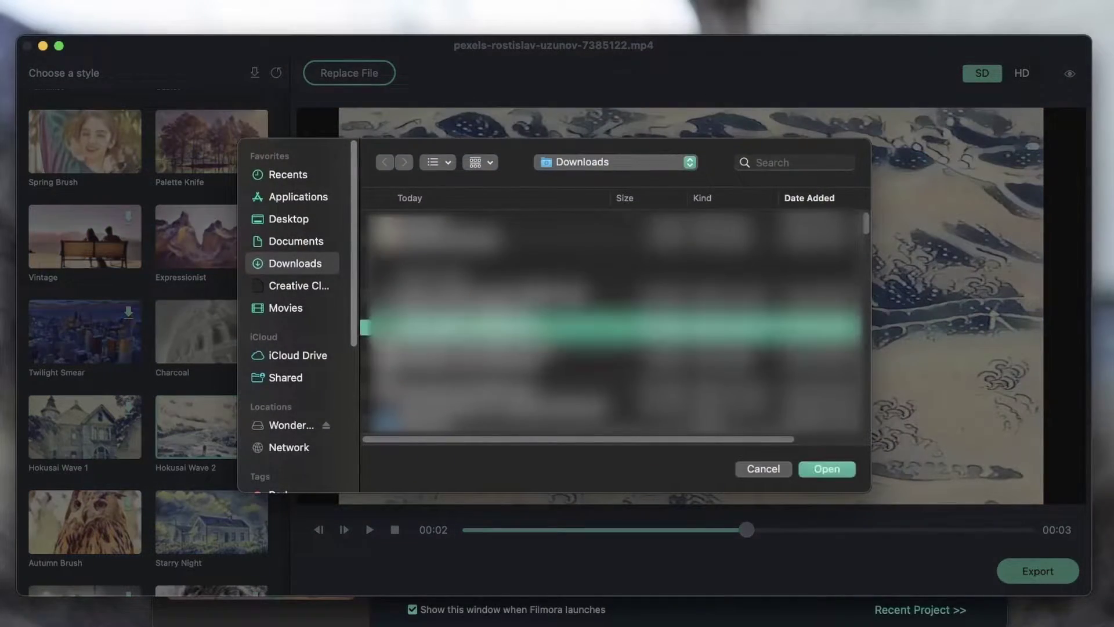
left_click(827, 469)
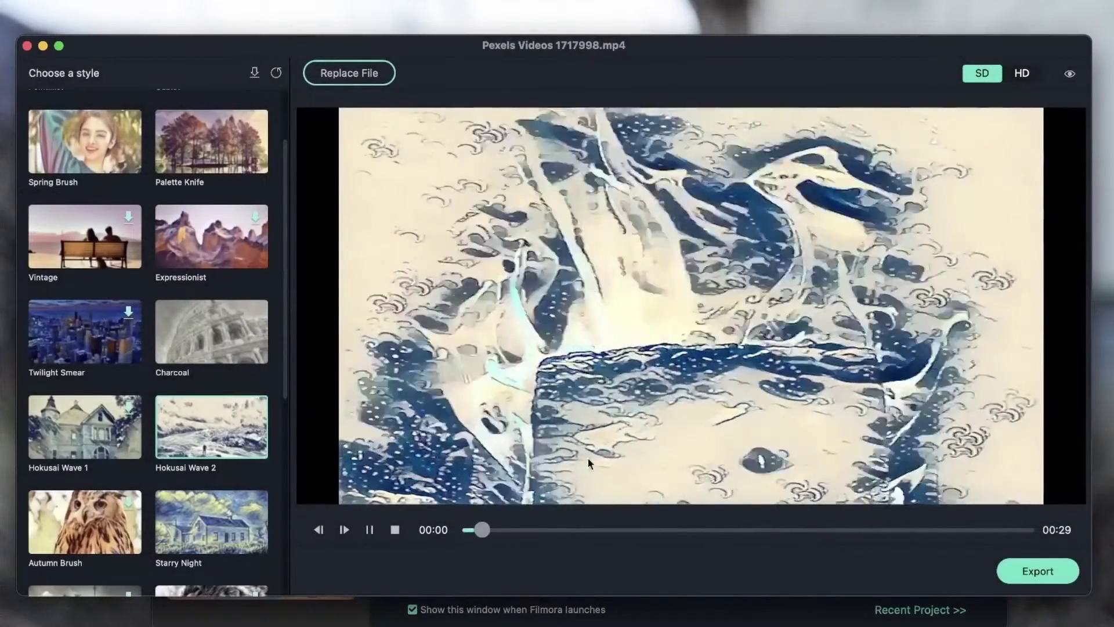
left_click(213, 130)
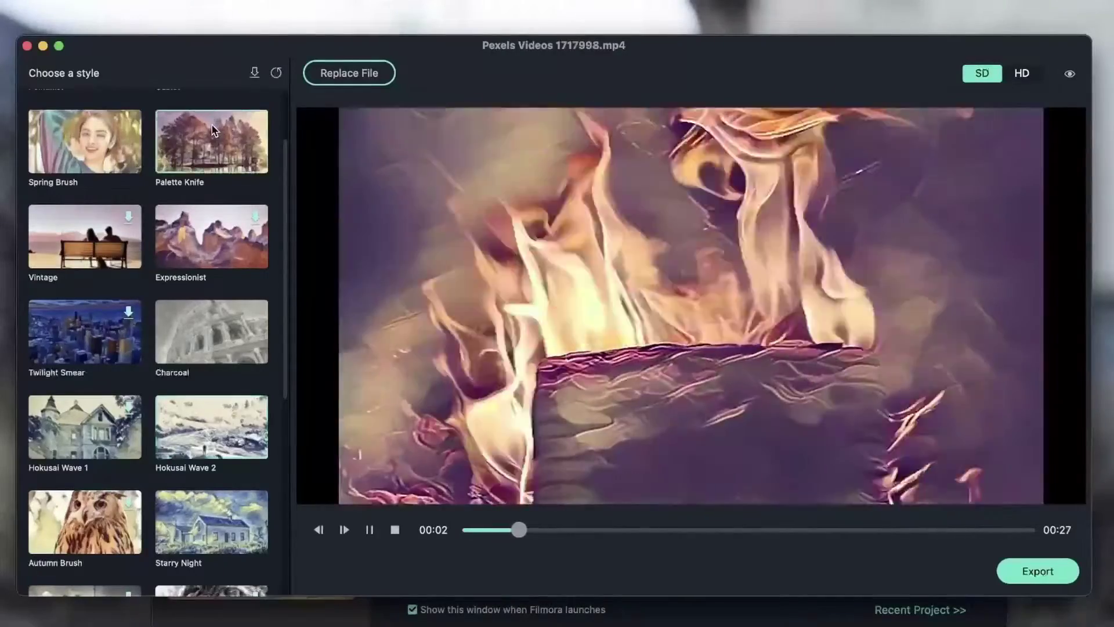
left_click(75, 153)
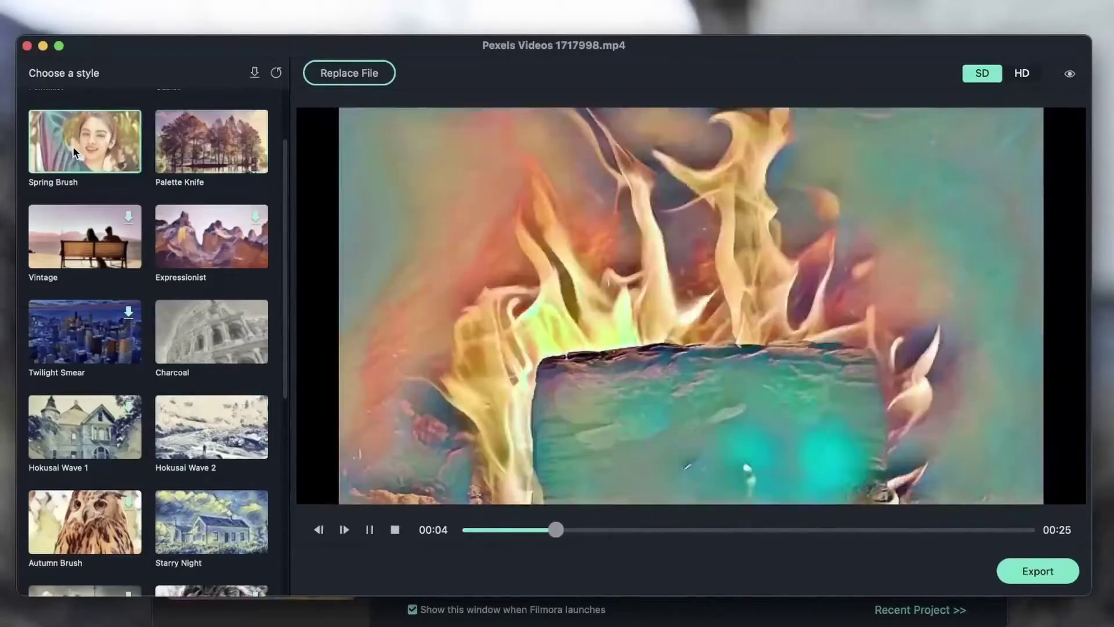
left_click(222, 166)
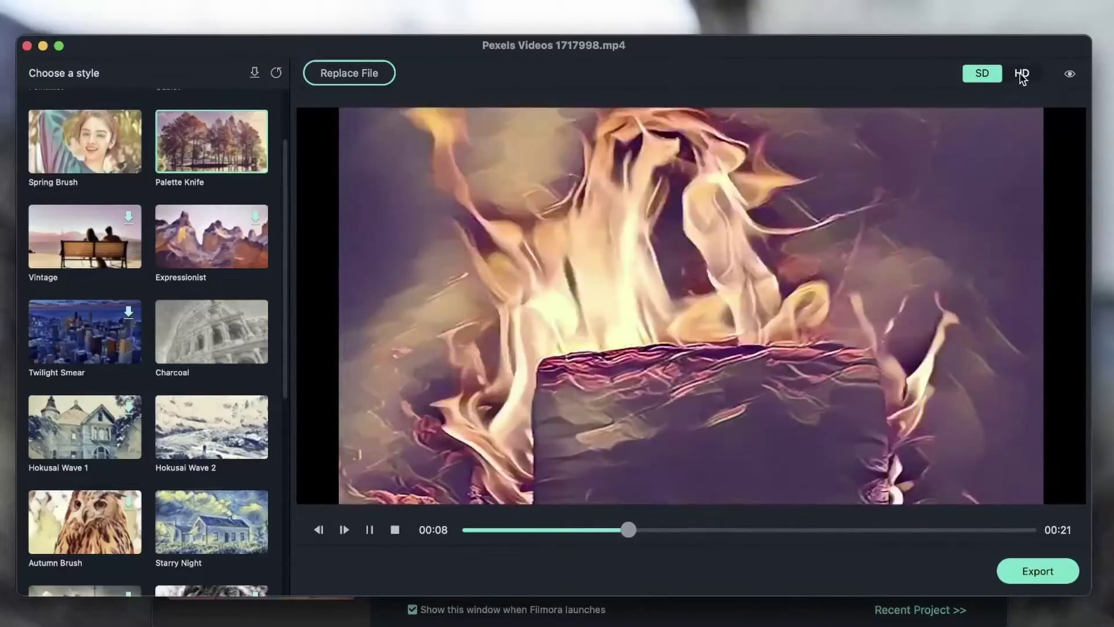
Switch the fire clip preview to HD, dismiss the notice, and pause playback
left_click(1022, 73)
left_click(698, 418)
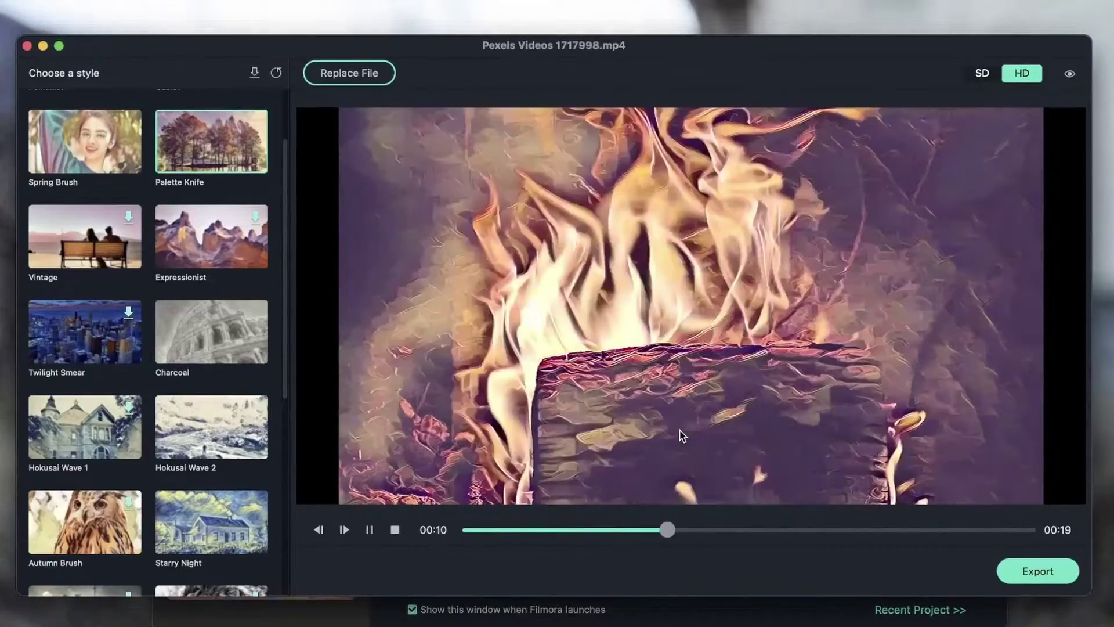
left_click(370, 529)
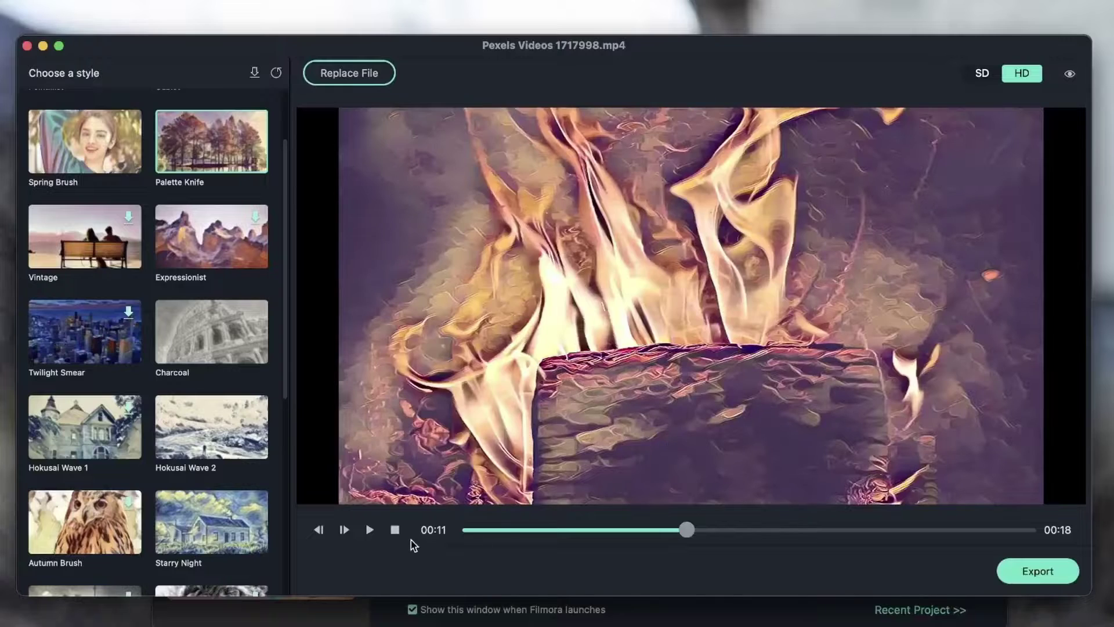
Try Pointillist, Cubist, Spring Brush and Vintage on the fire clip, then render Vintage in HD
scroll(258, 96, "up", 3)
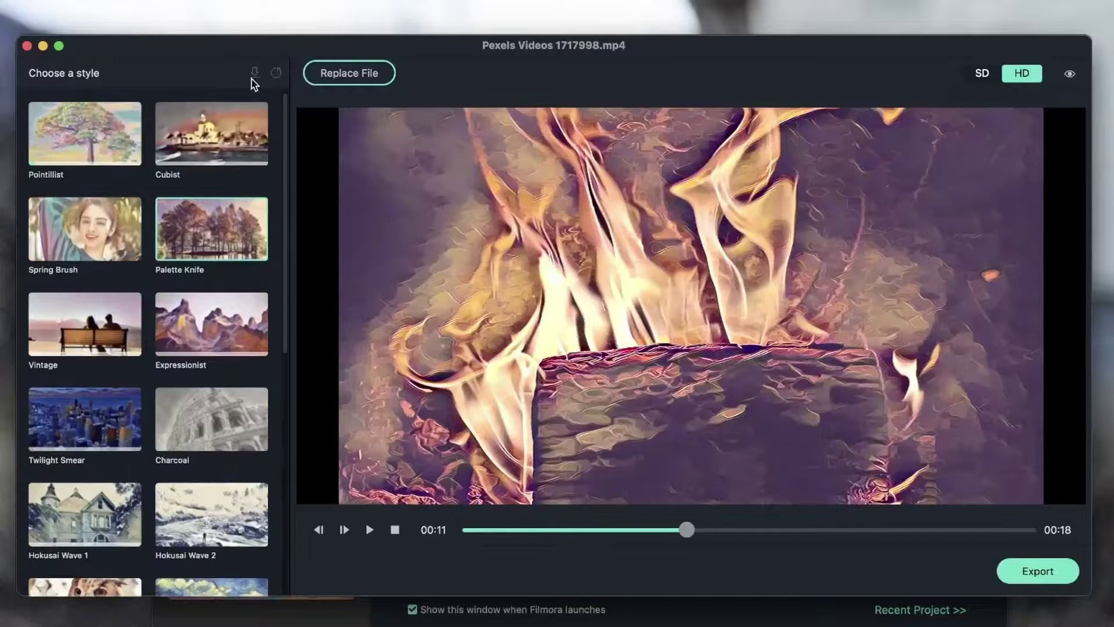
scroll(132, 355, "down", 10)
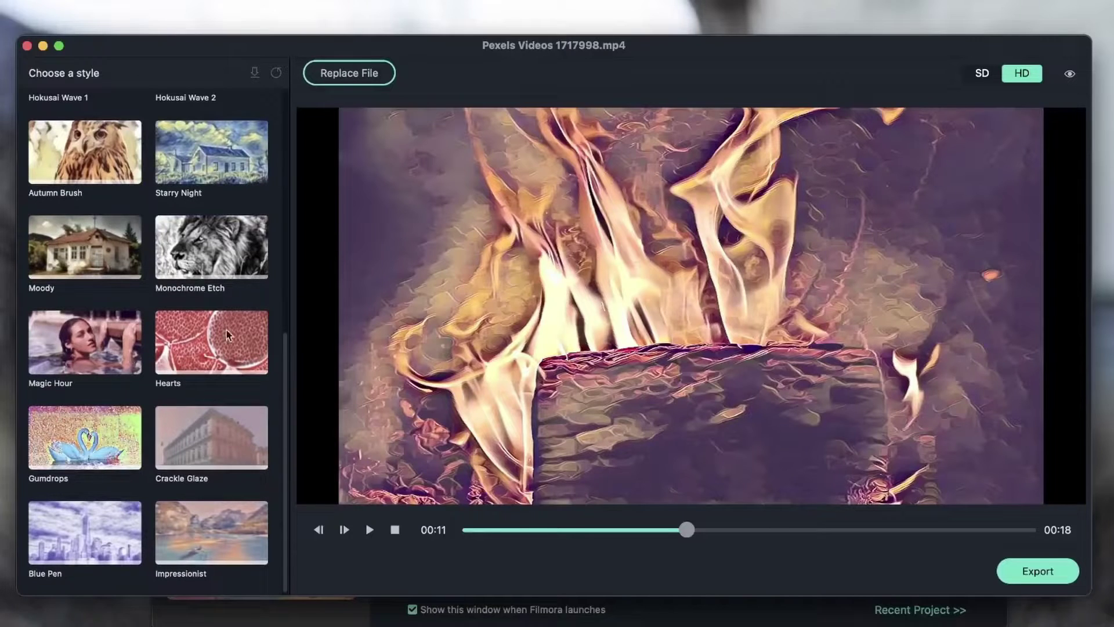
scroll(273, 238, "up", 10)
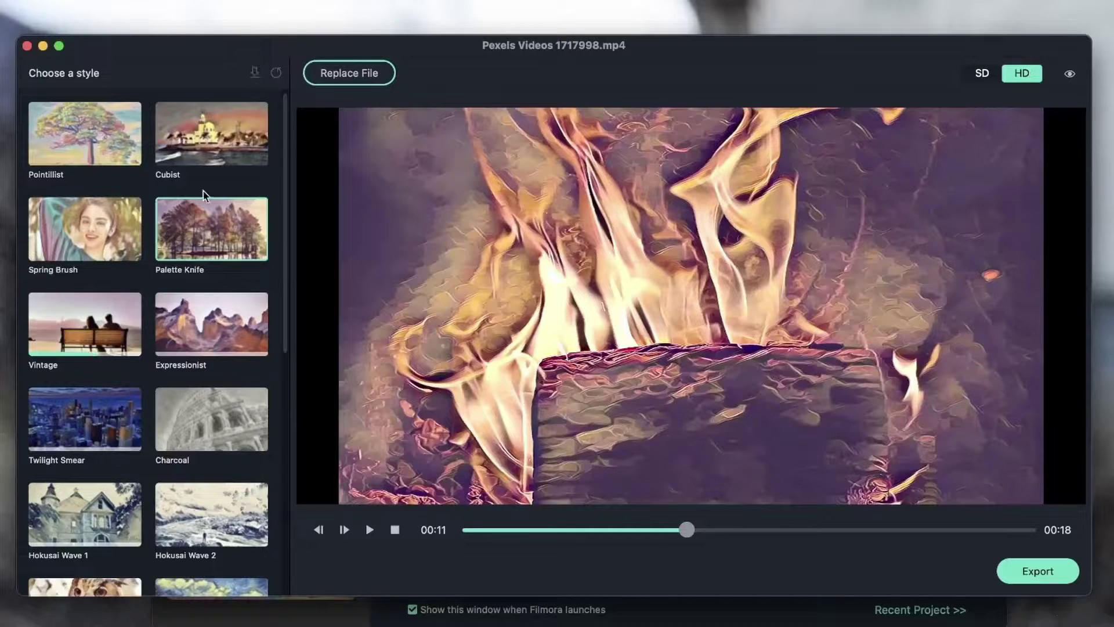
left_click(98, 136)
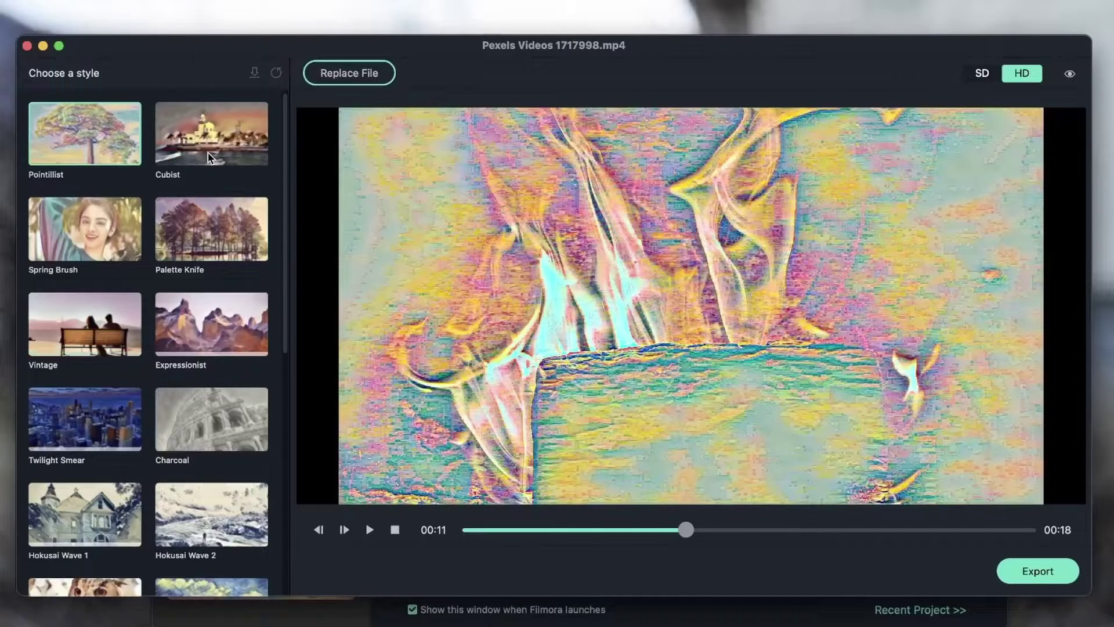
left_click(232, 148)
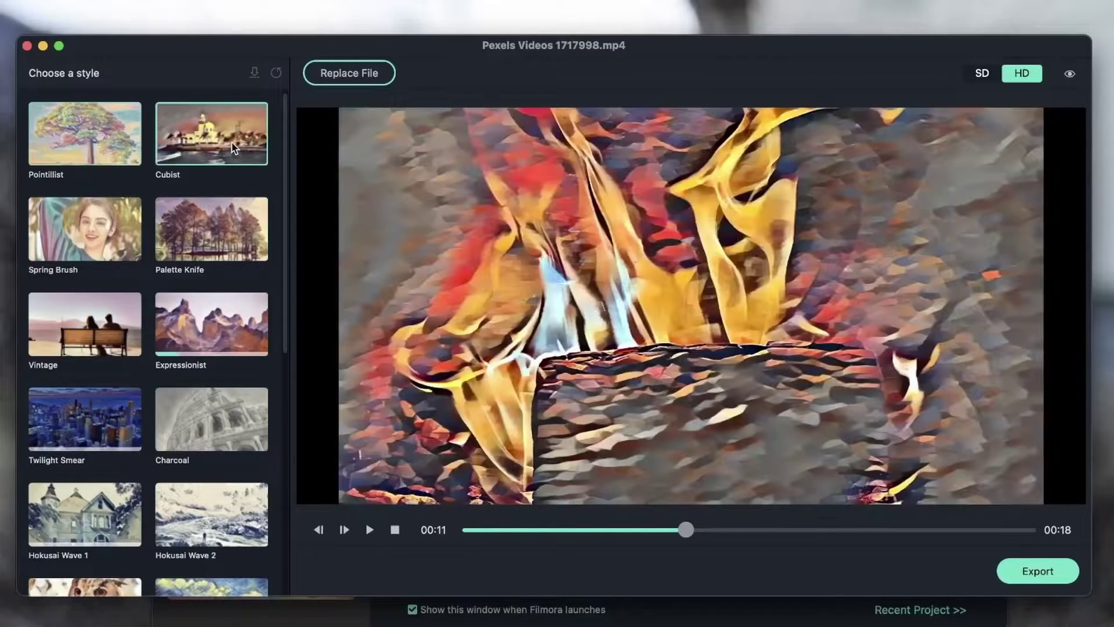
left_click(91, 226)
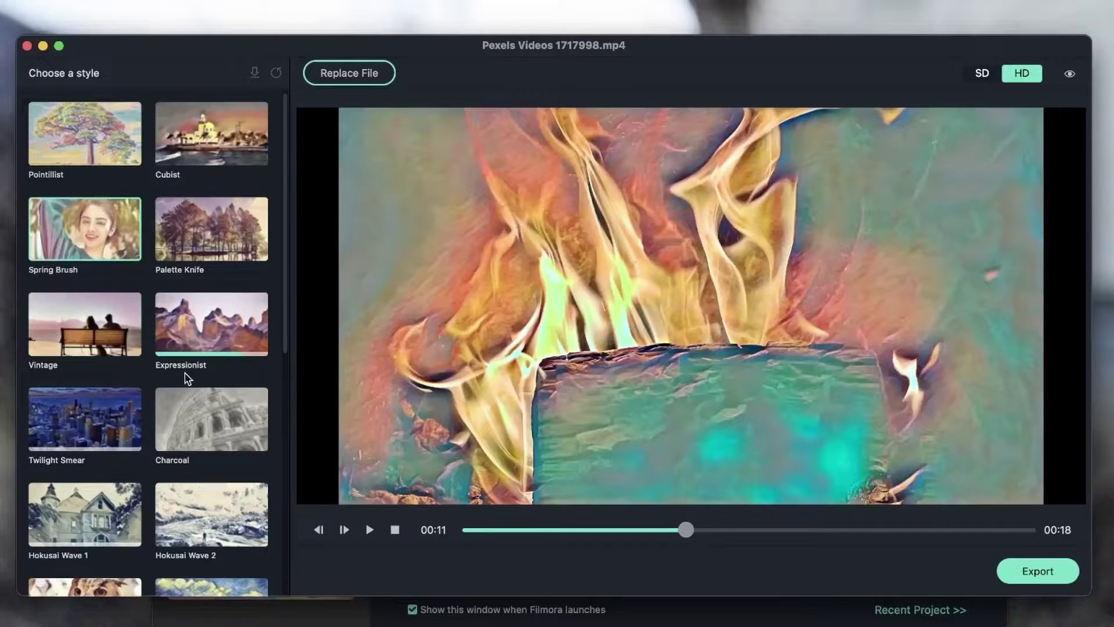
left_click(106, 146)
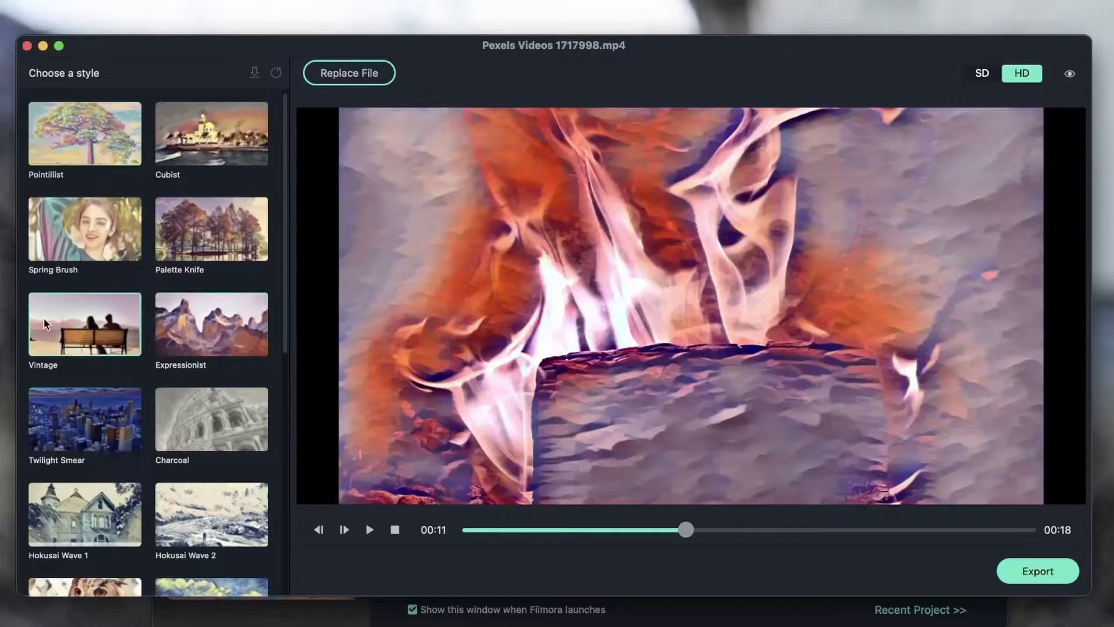
left_click(46, 323)
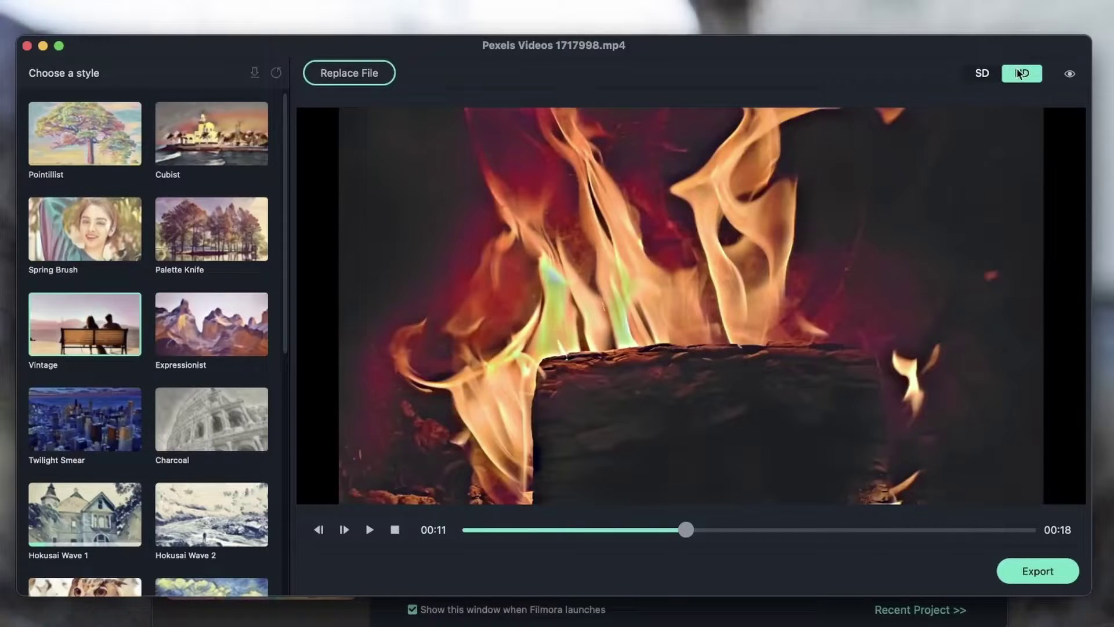
Export the stylized campfire clip as 'fire style' to the Desktop
left_click(1050, 571)
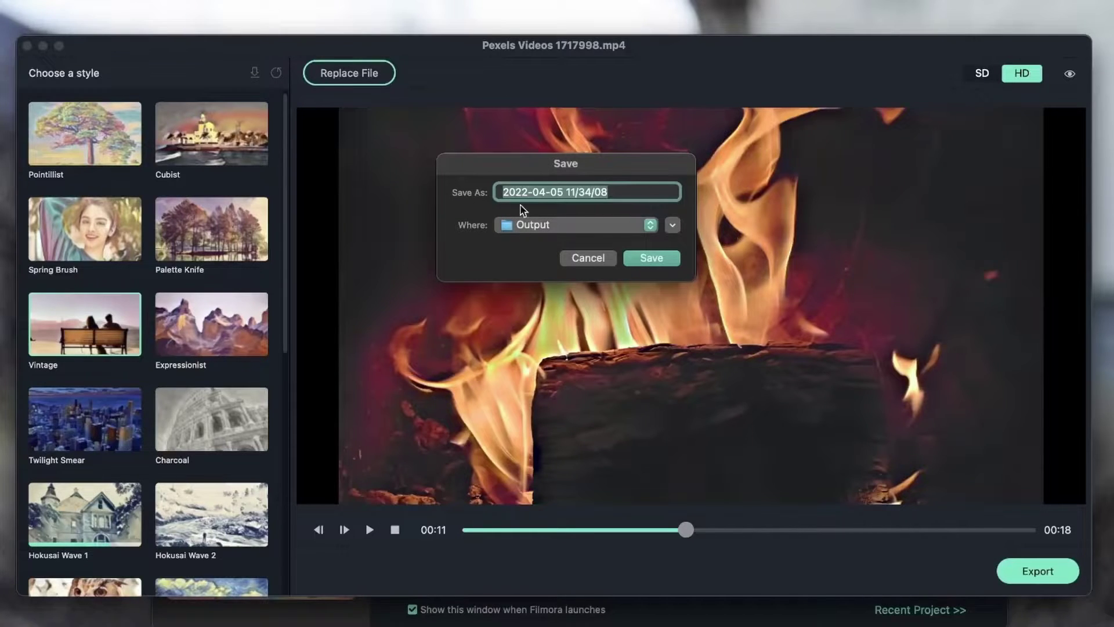
type("fire style")
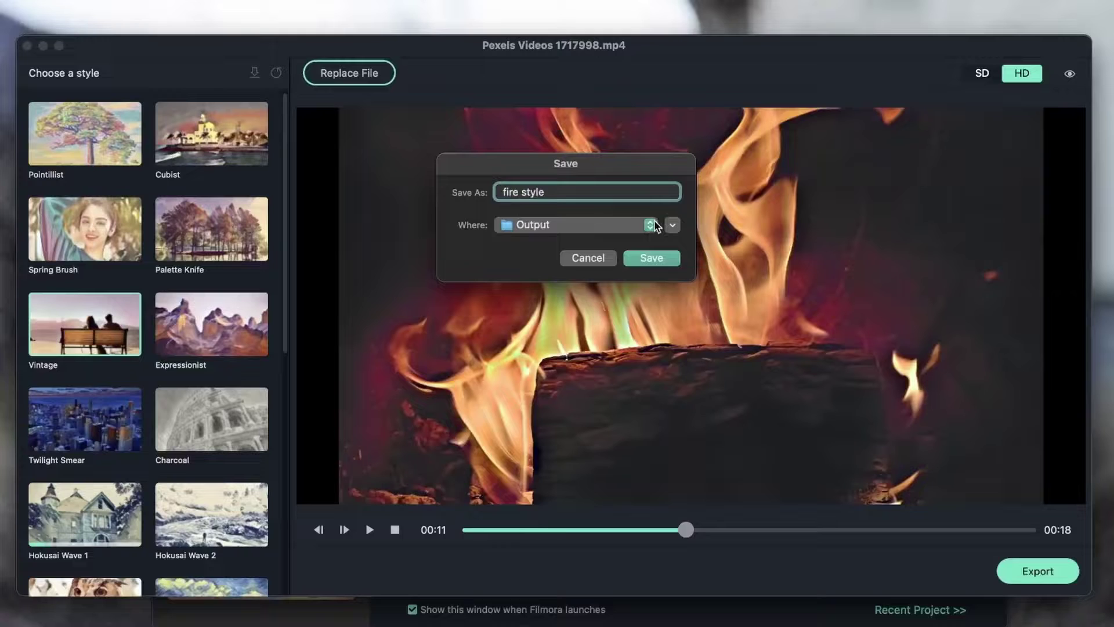
left_click(650, 224)
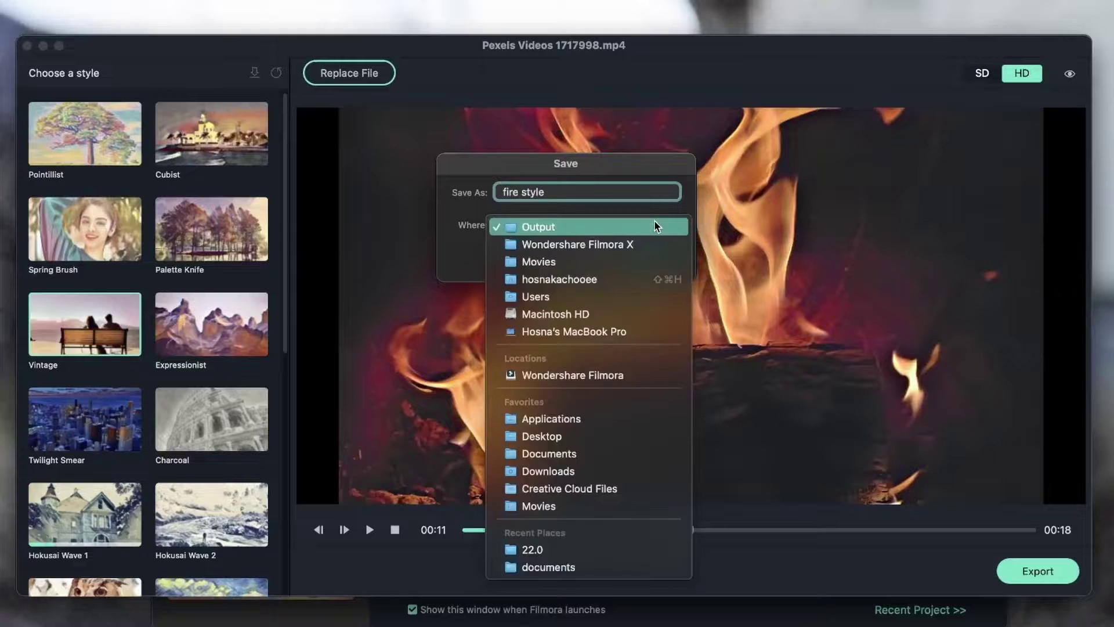
left_click(582, 438)
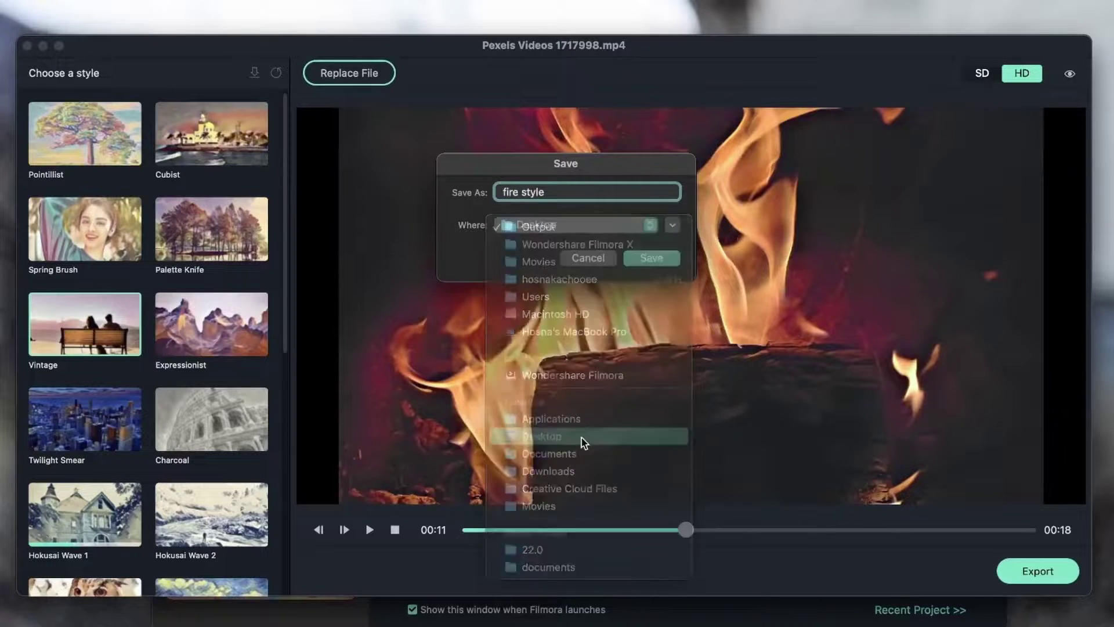
left_click(662, 256)
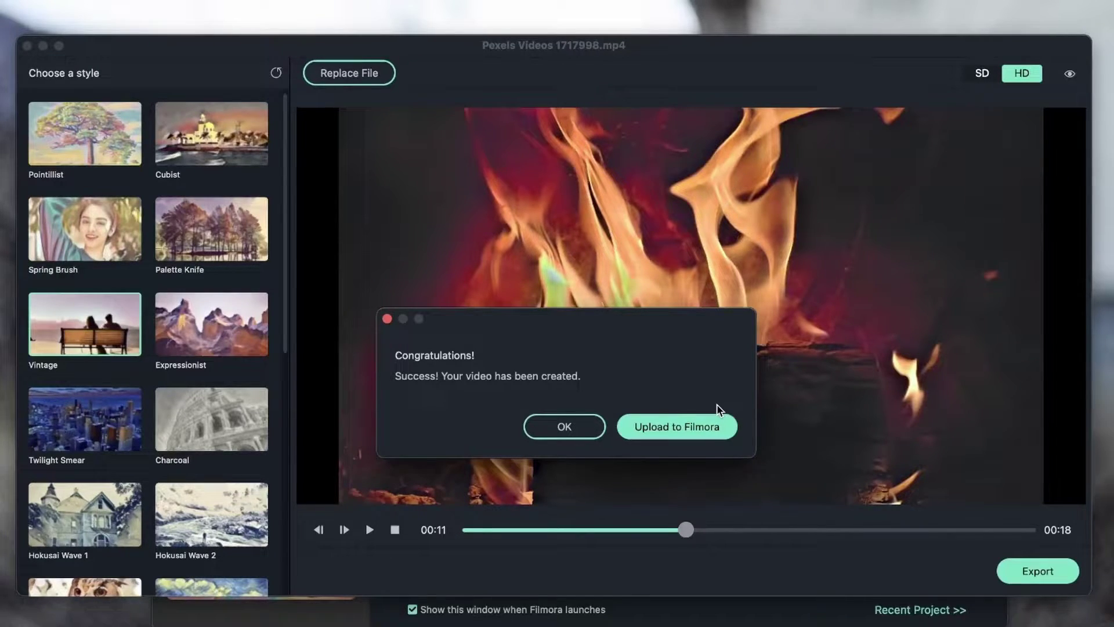
Confirm fire style.mov in Finder, minimize that window, and scrub the stylizer preview back to 00:04
left_click(575, 431)
left_click_drag(542, 218, 586, 193)
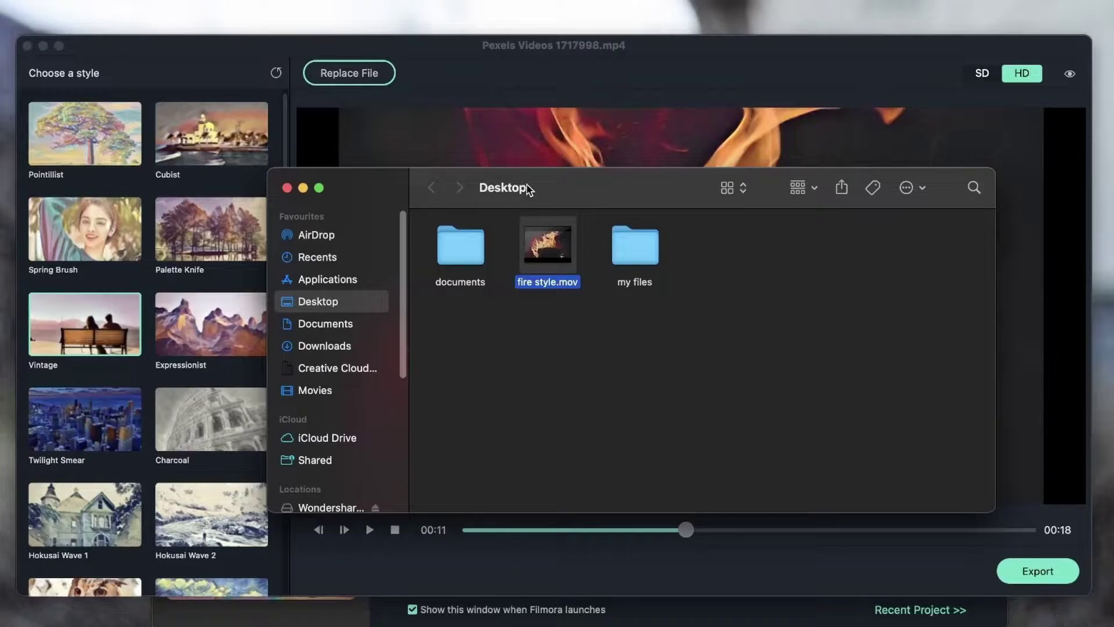
left_click_drag(527, 187, 551, 266)
left_click(299, 253)
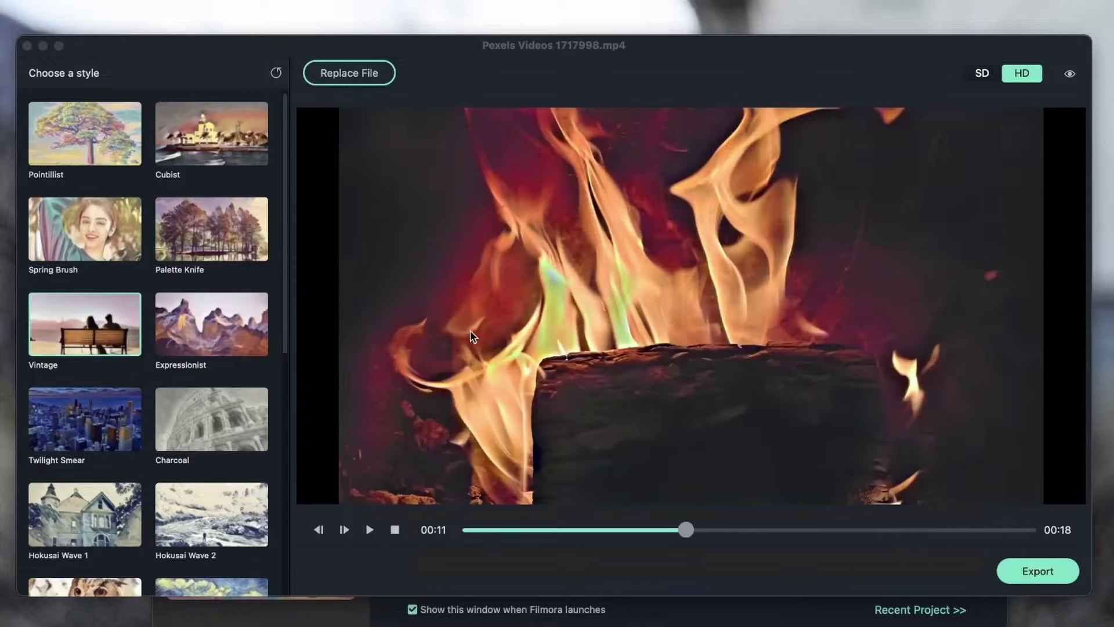
left_click_drag(687, 529, 830, 529)
left_click(554, 530)
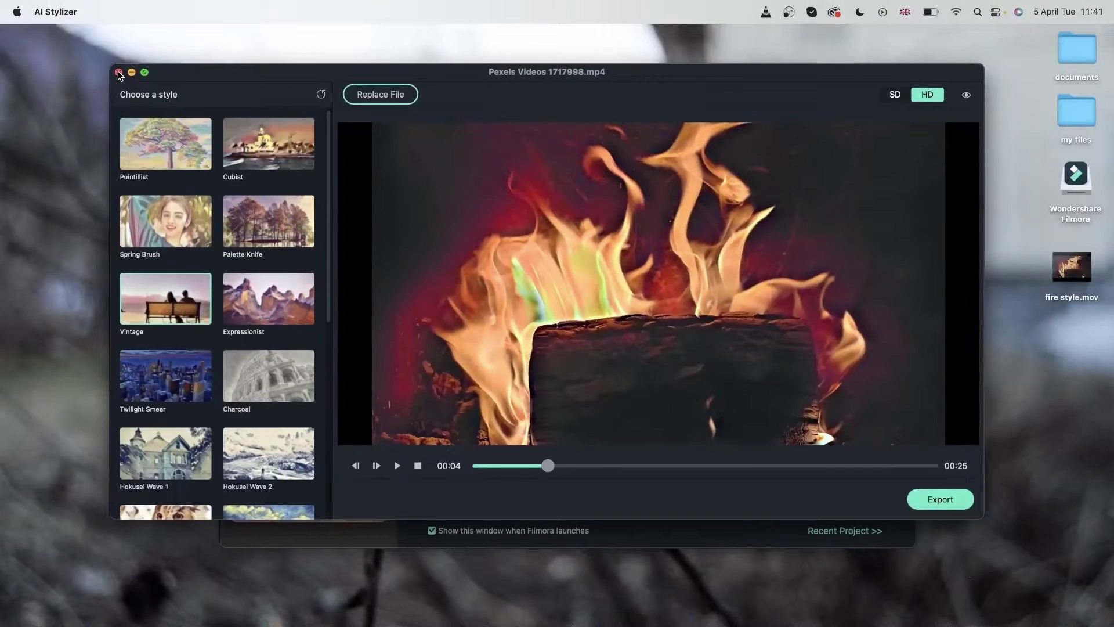
Close AI Stylizer, start a new project, and import fire style.mov into it
left_click(27, 45)
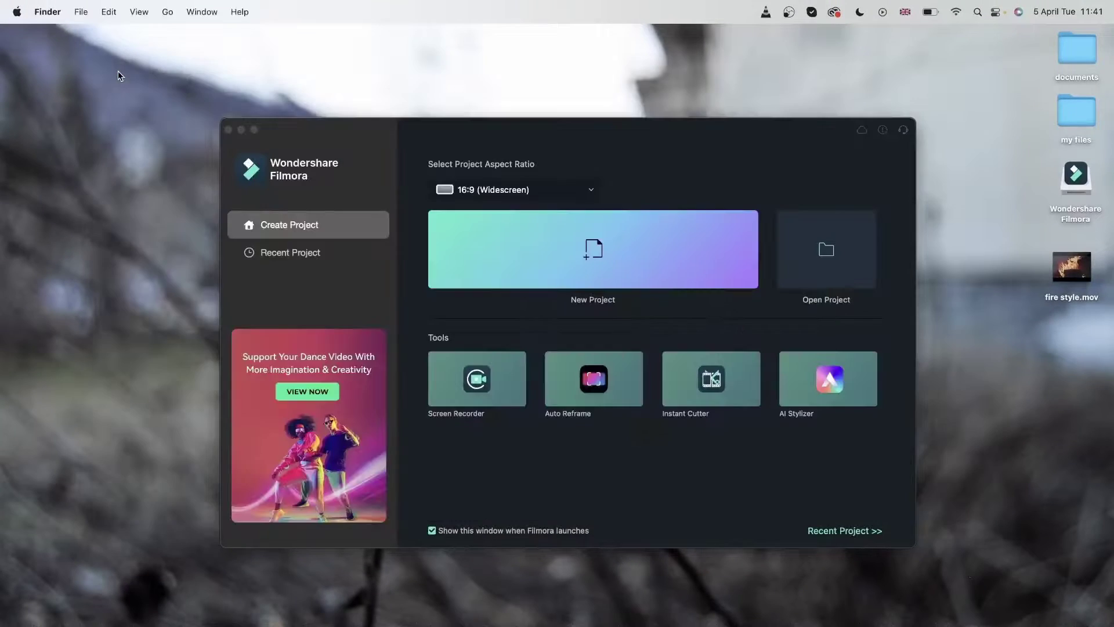
left_click(653, 254)
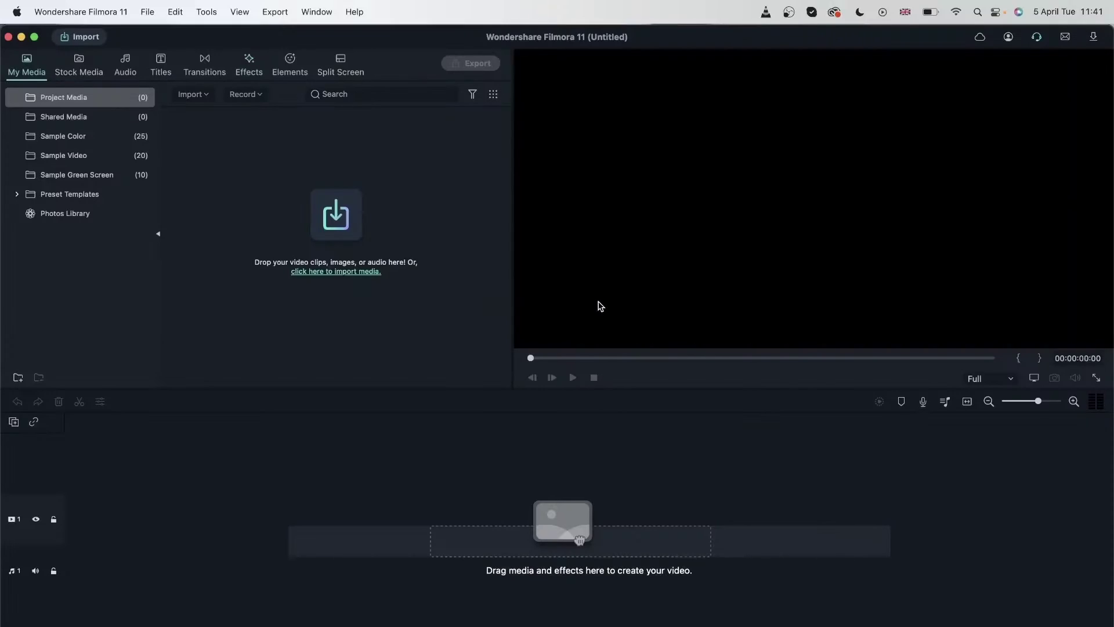
left_click(346, 221)
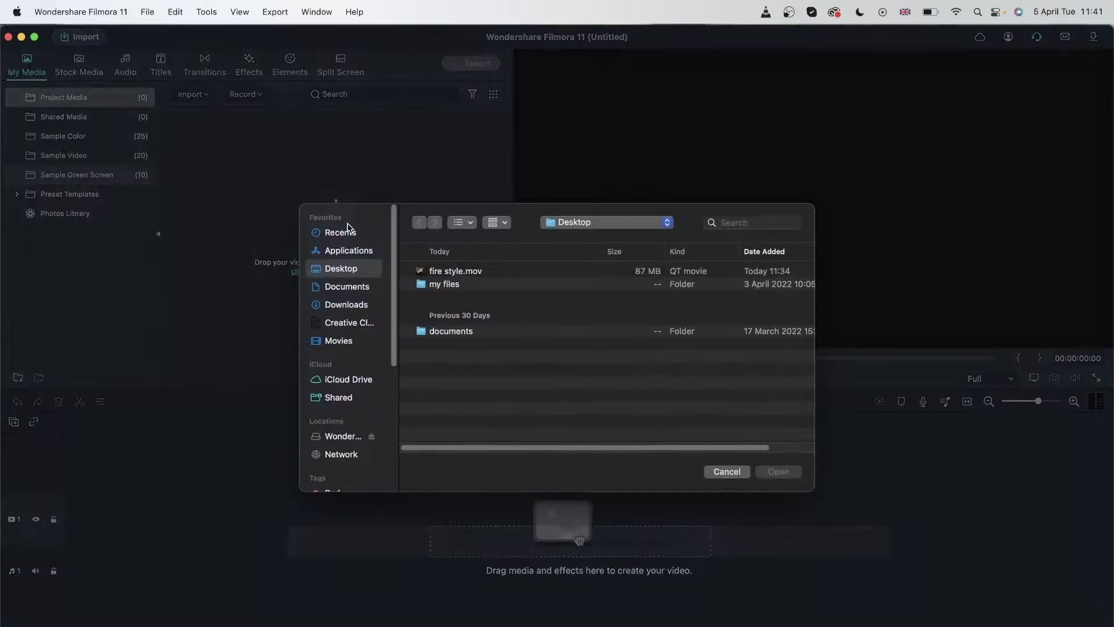
left_click(471, 273)
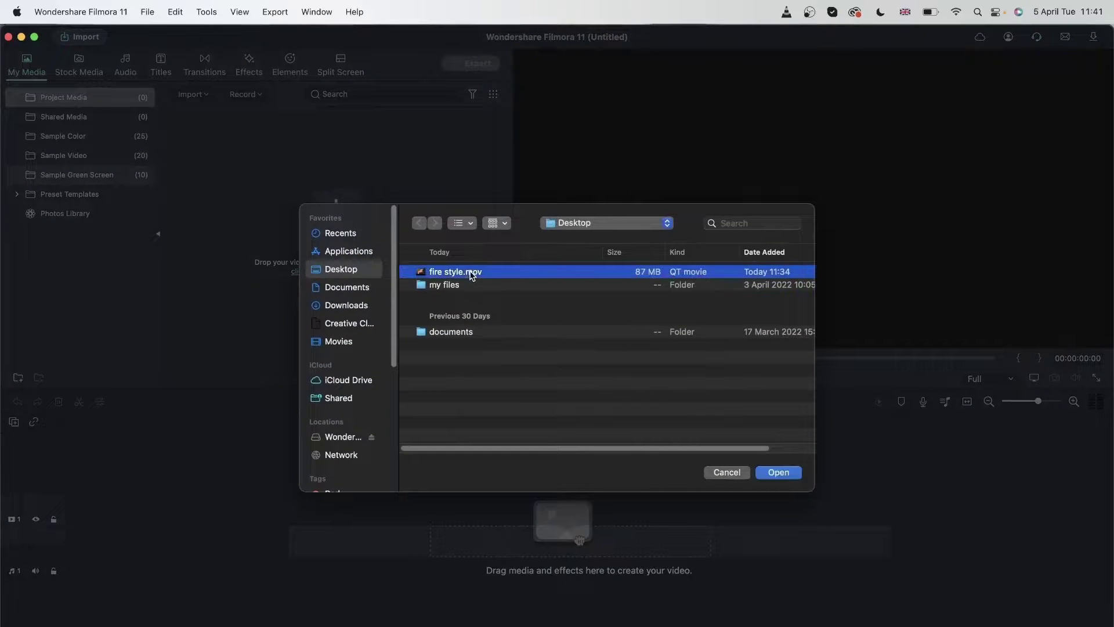
left_click(778, 473)
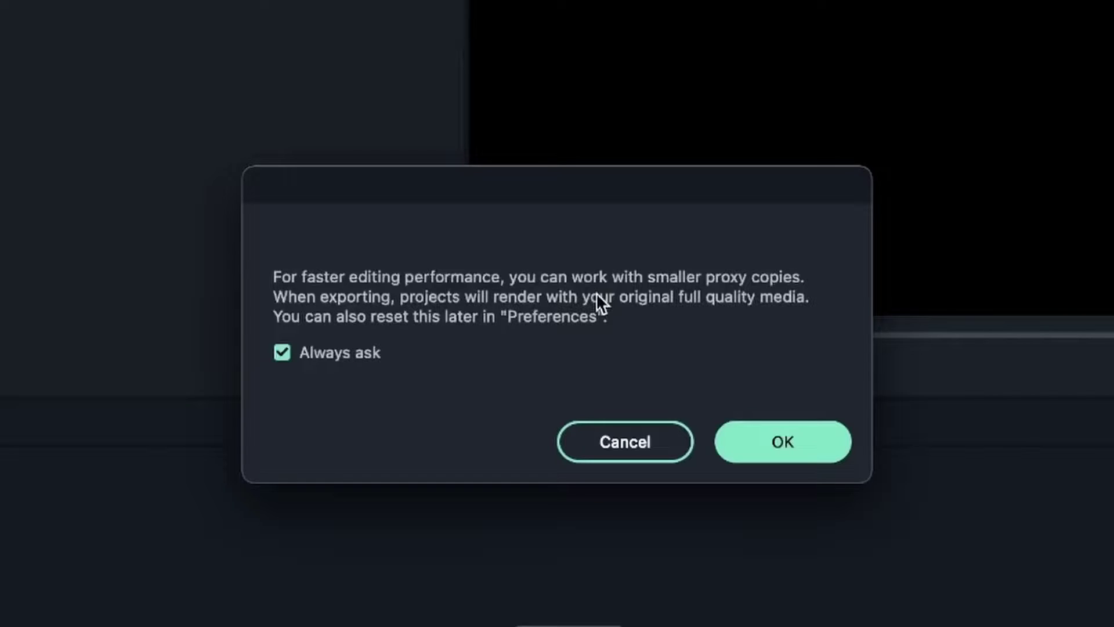
Accept the proxy copies prompt so the 30-second fire style clip lands in Project Media
left_click(773, 440)
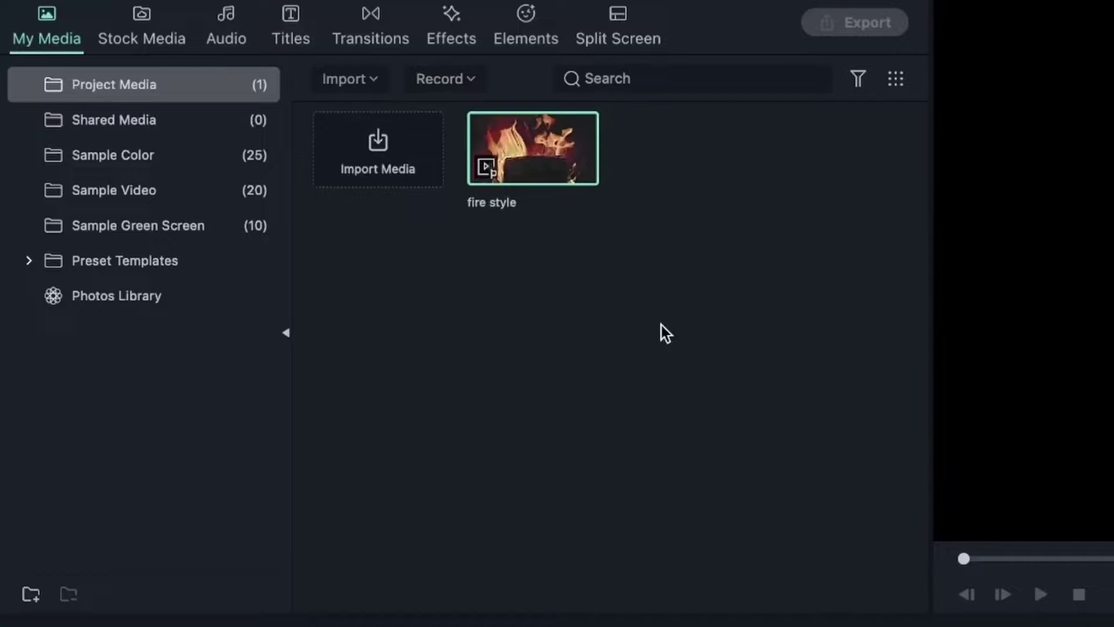
Place the fire style clip at the timeline start and match the project resolution to it
left_click_drag(582, 185, 532, 217)
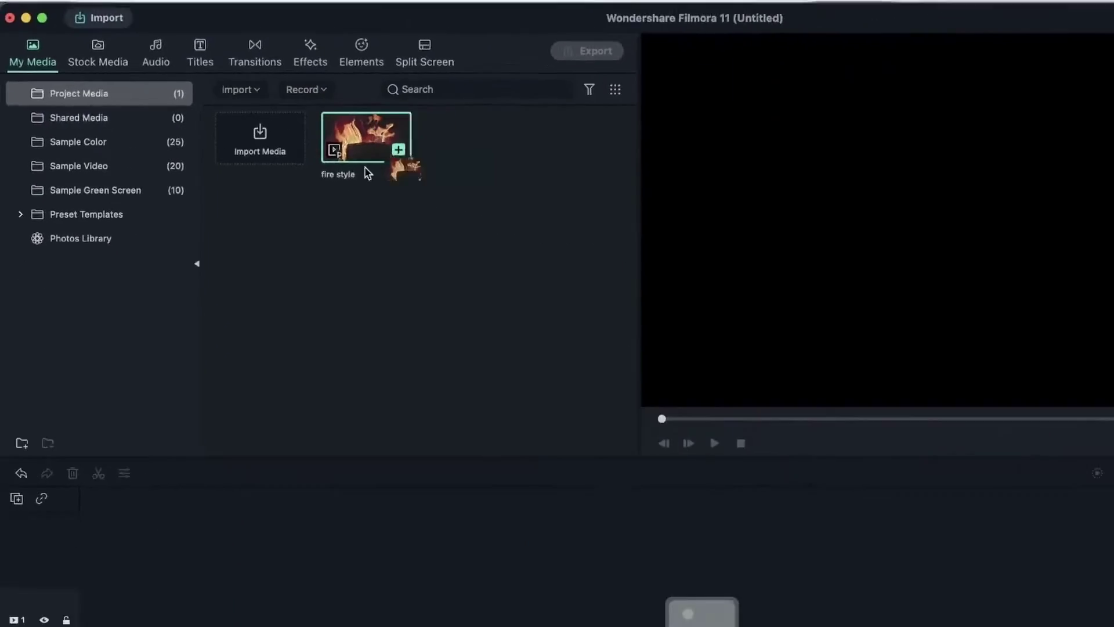
left_click_drag(358, 182, 85, 616)
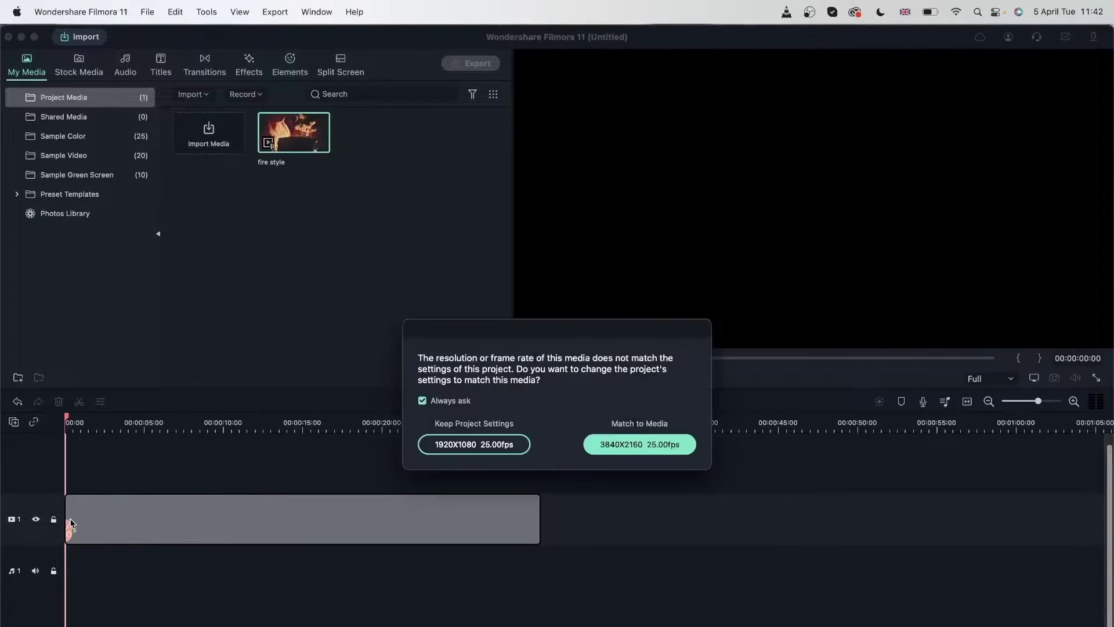
left_click(670, 446)
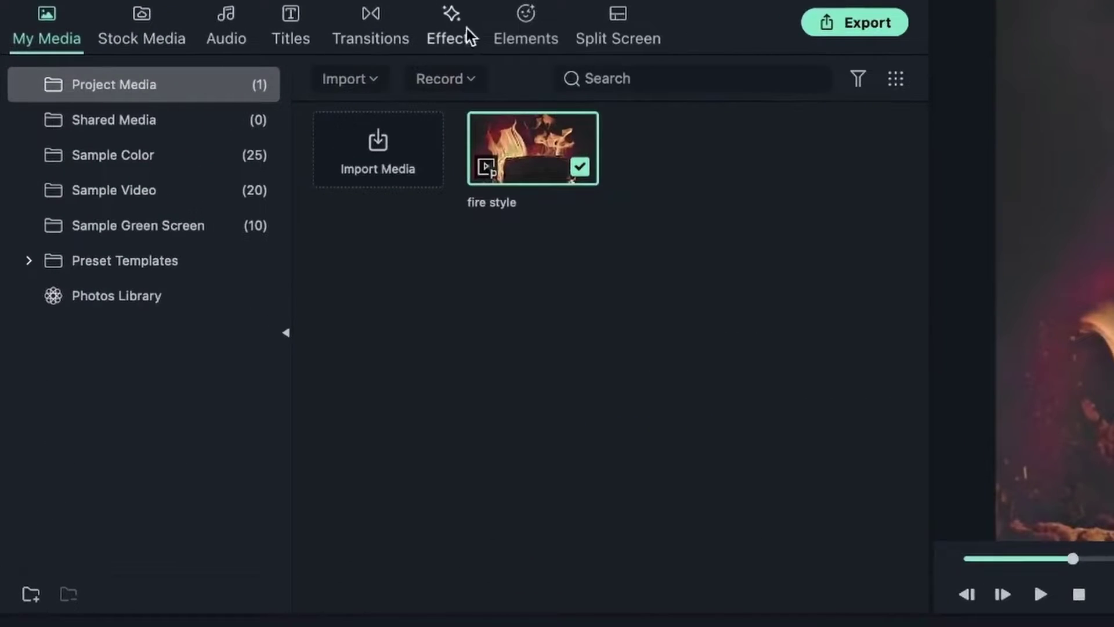
In Effects, list the Lifestyle VHS overlays and download VHS Overlay 04
left_click(249, 67)
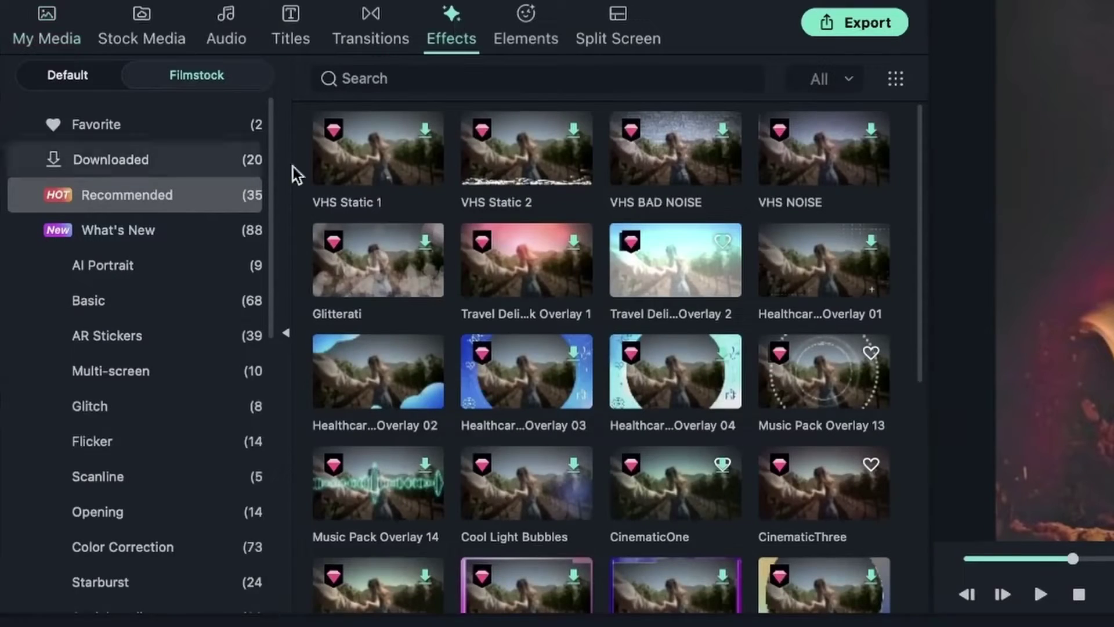
scroll(120, 421, "down", 10)
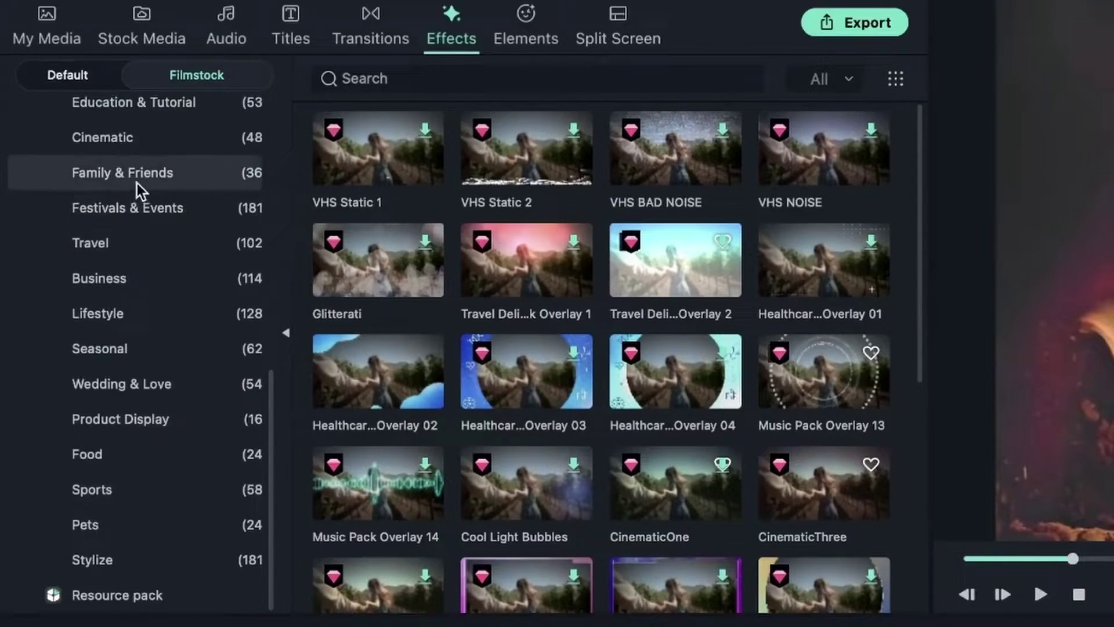
scroll(134, 187, "up", 10)
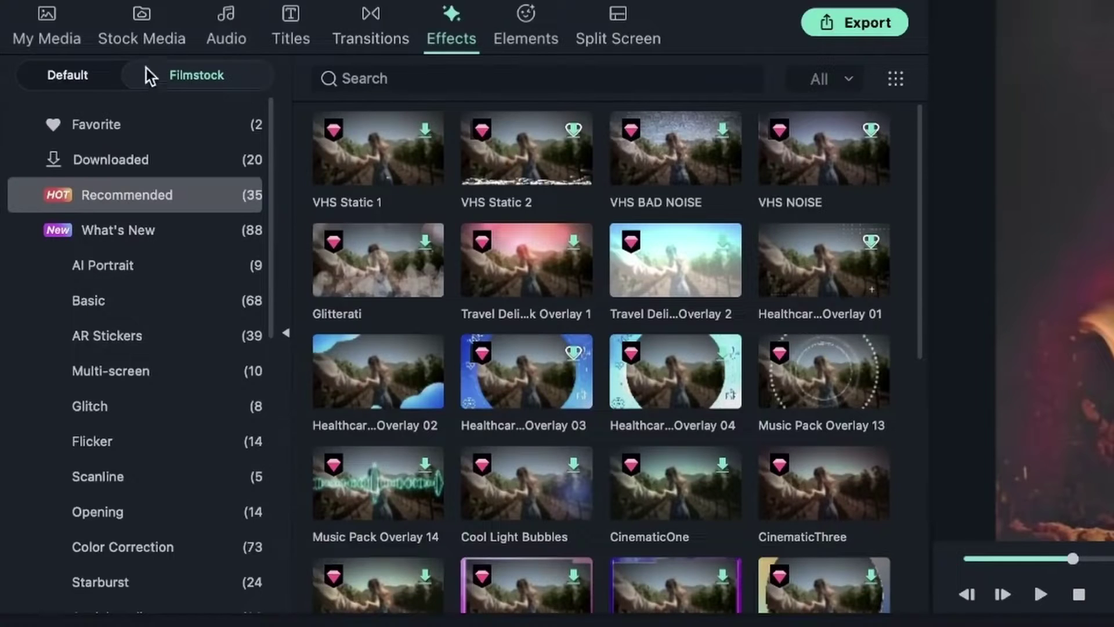
scroll(128, 502, "down", 5)
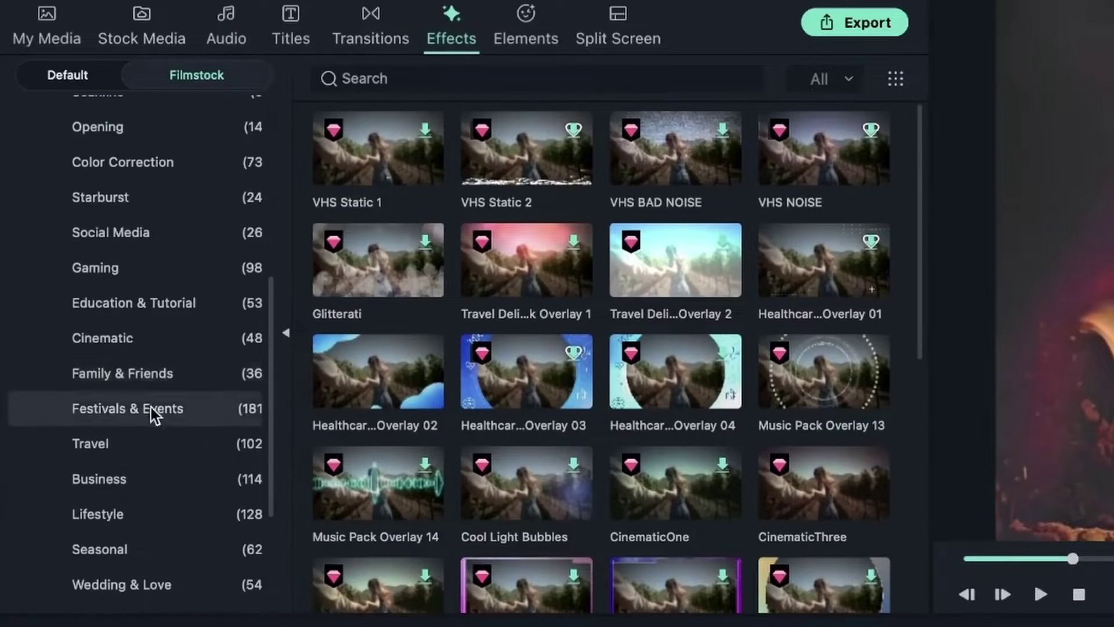
left_click(160, 518)
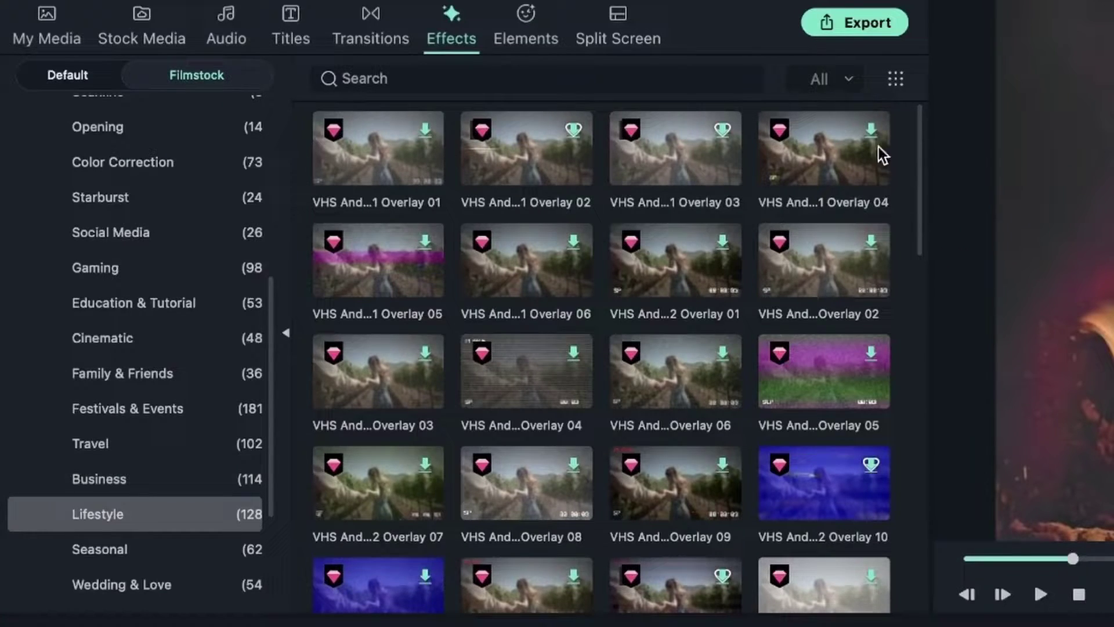
left_click(871, 130)
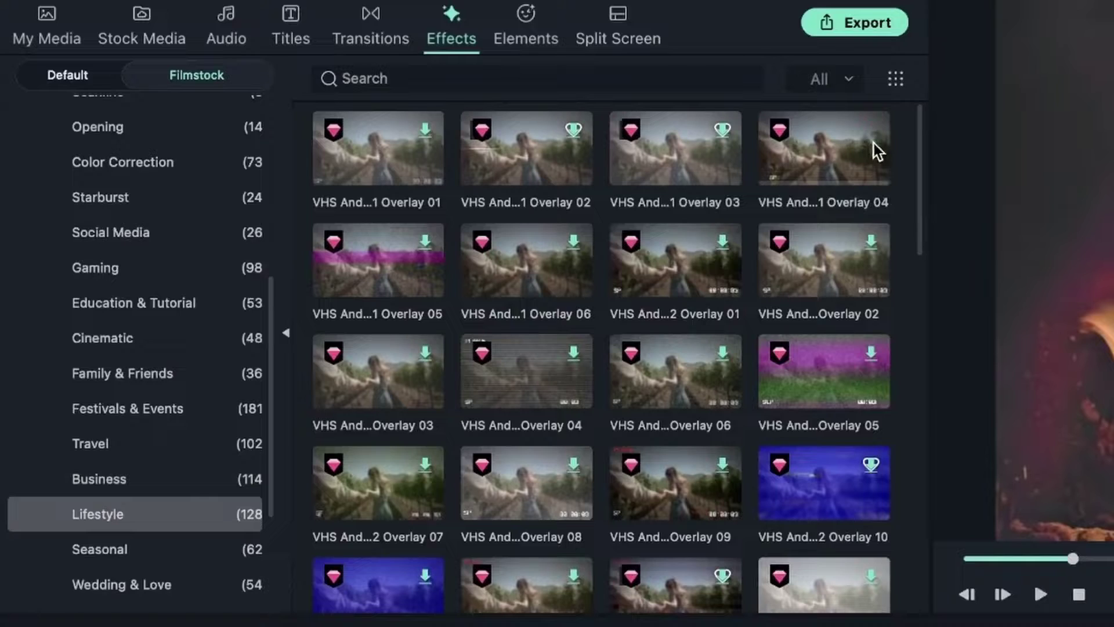
Preview VHS overlays 04, 01 and 05 over the fire clip
left_click(828, 170)
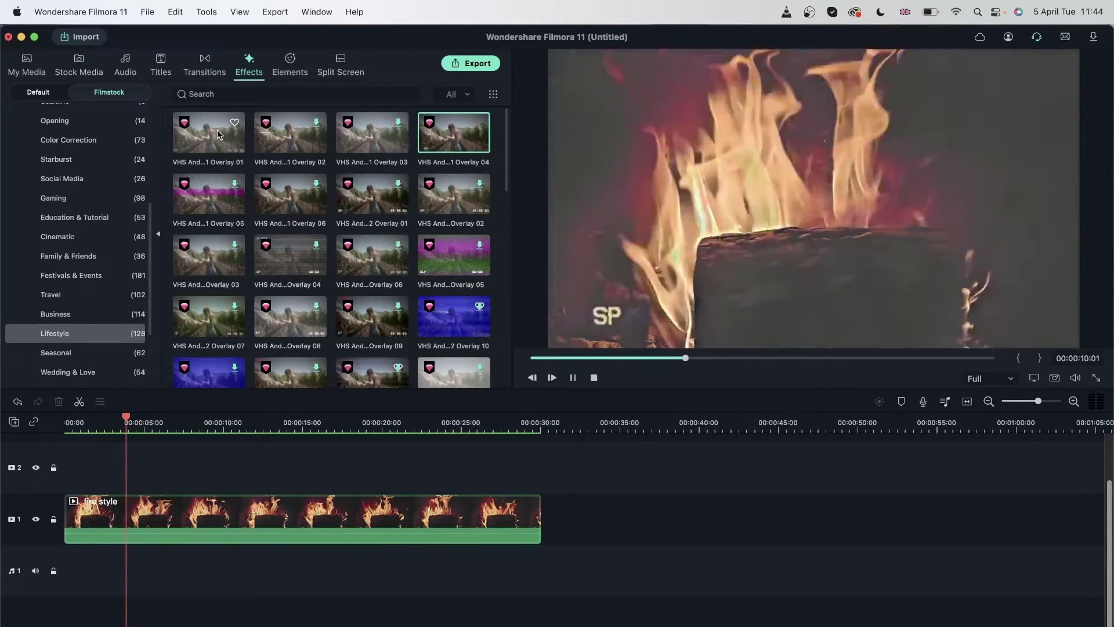
left_click(218, 134)
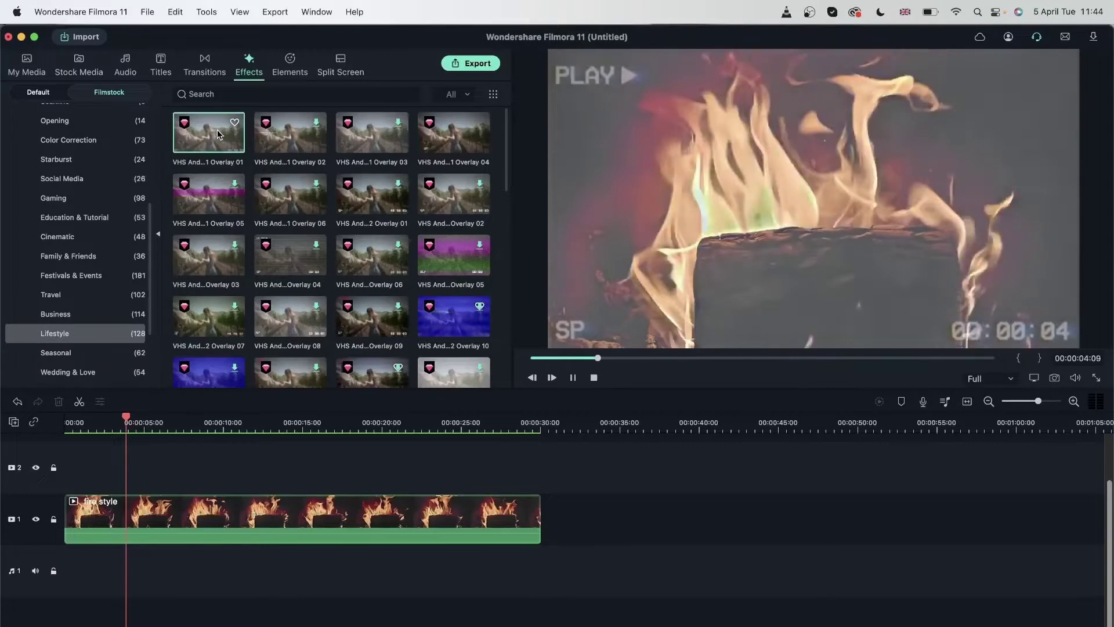
left_click(228, 197)
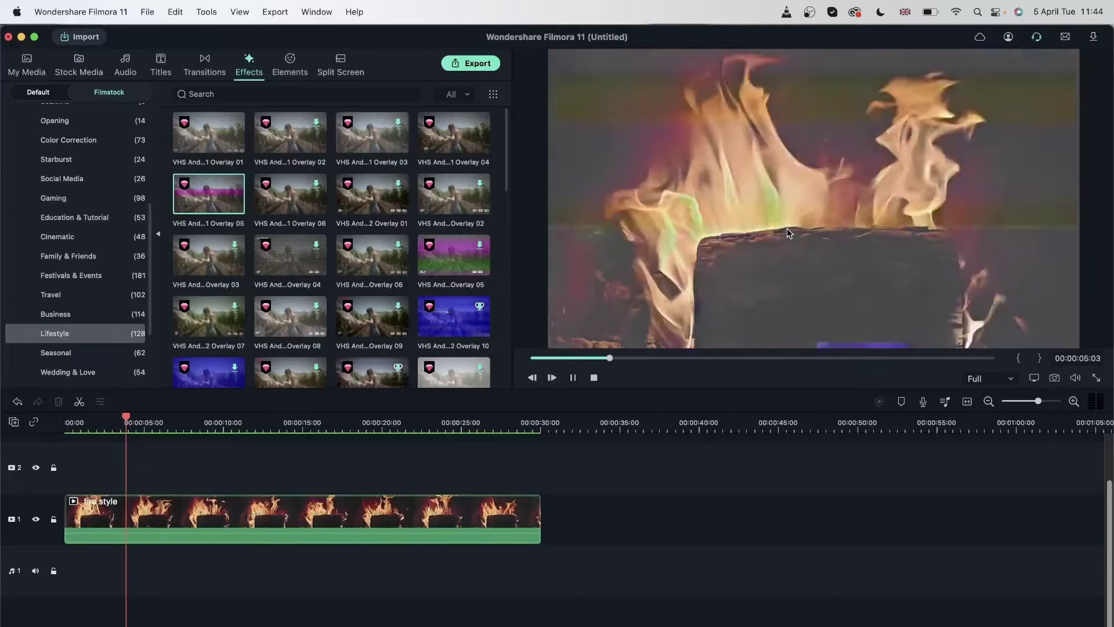
Put VHS And Glitch Overlay 05 on track 2, stretched to the fire clip's end
left_click_drag(215, 200, 65, 464)
left_click(135, 466)
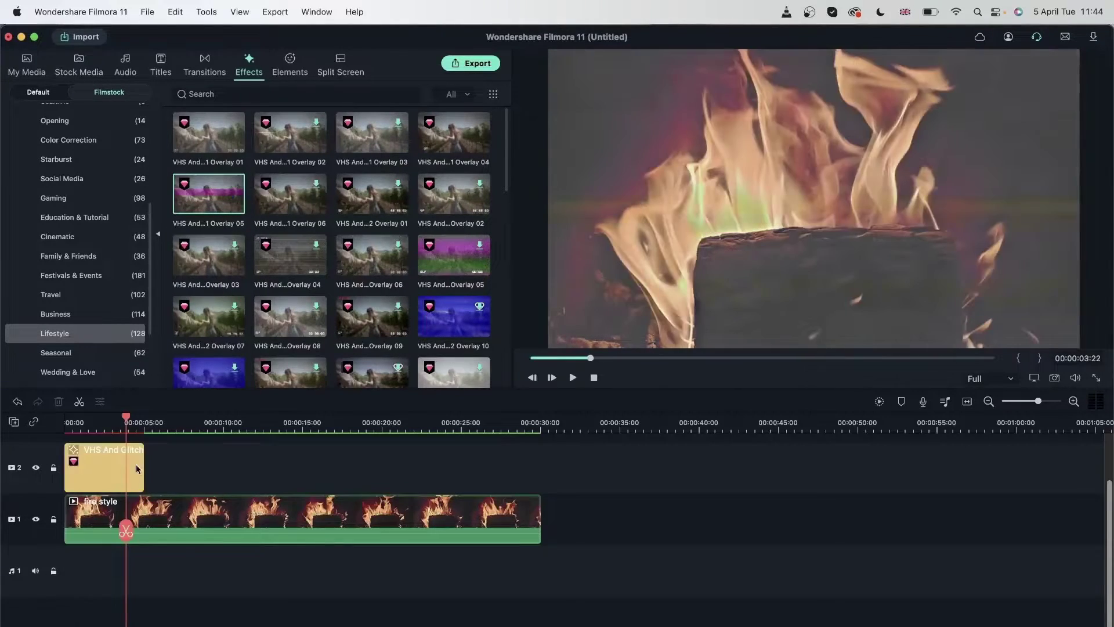
left_click_drag(143, 470, 541, 486)
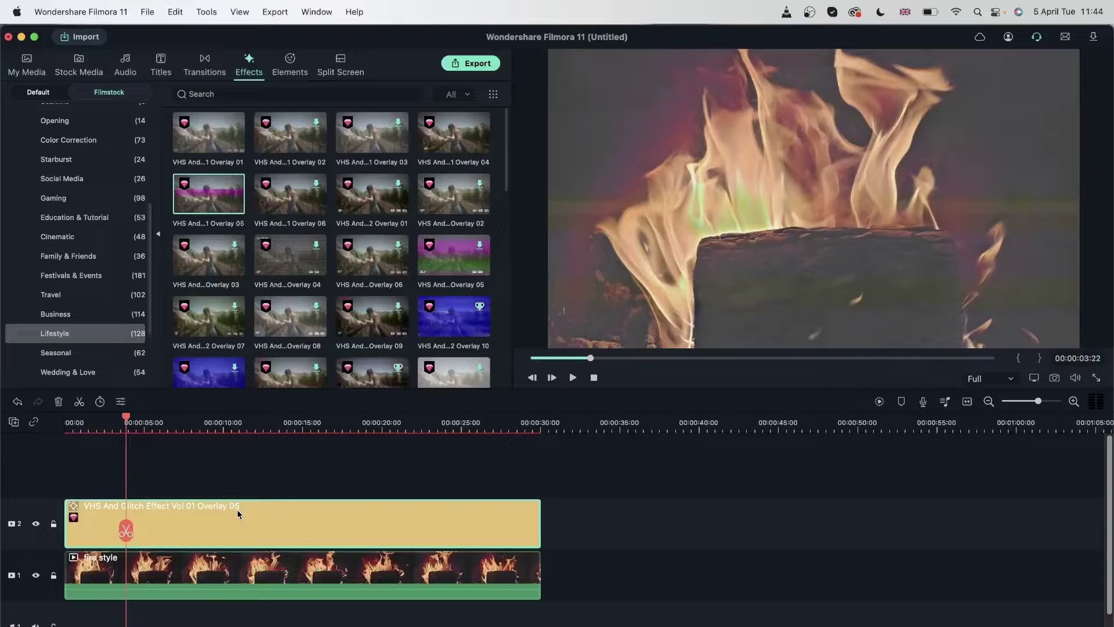
From Default Overlays, add Film 3 on a new track extended to the clip's end
left_click(56, 94)
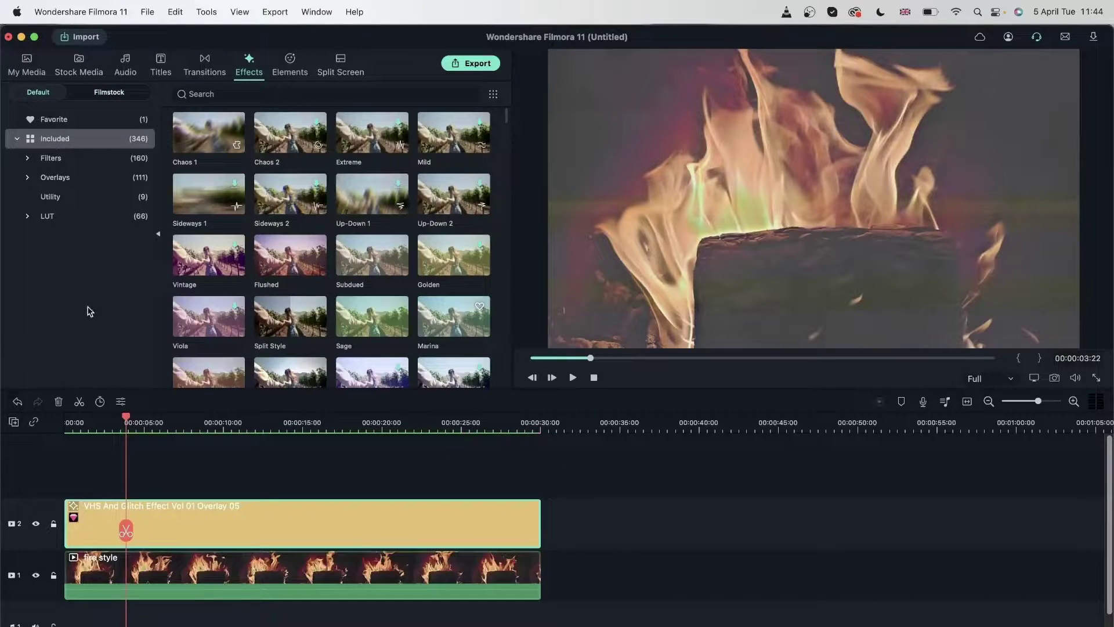
left_click(86, 201)
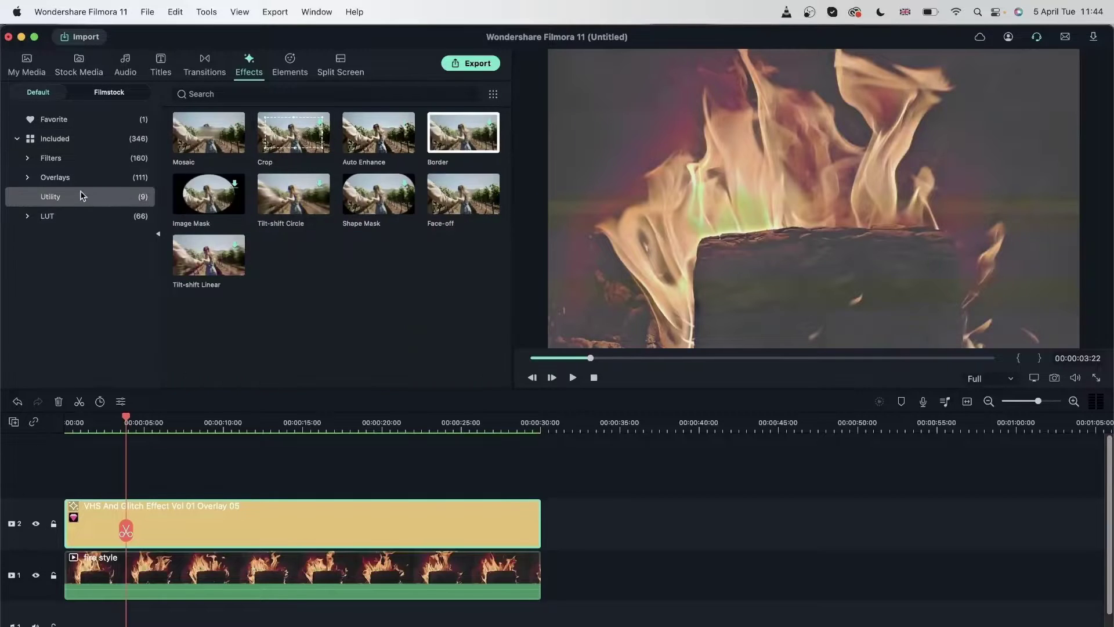
left_click(83, 180)
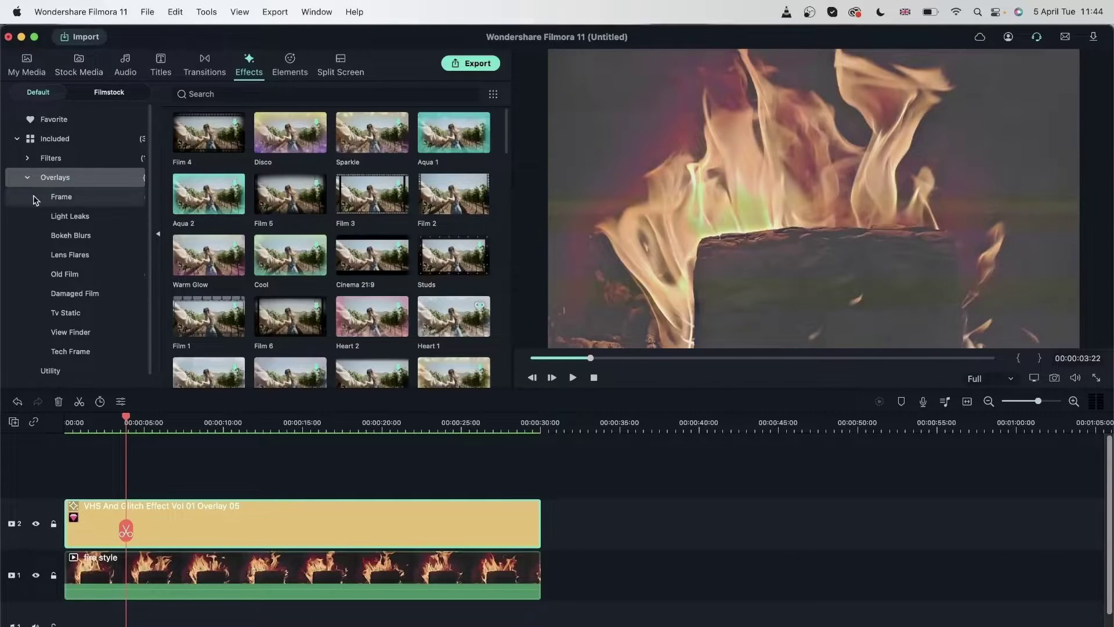
left_click_drag(358, 192, 67, 462)
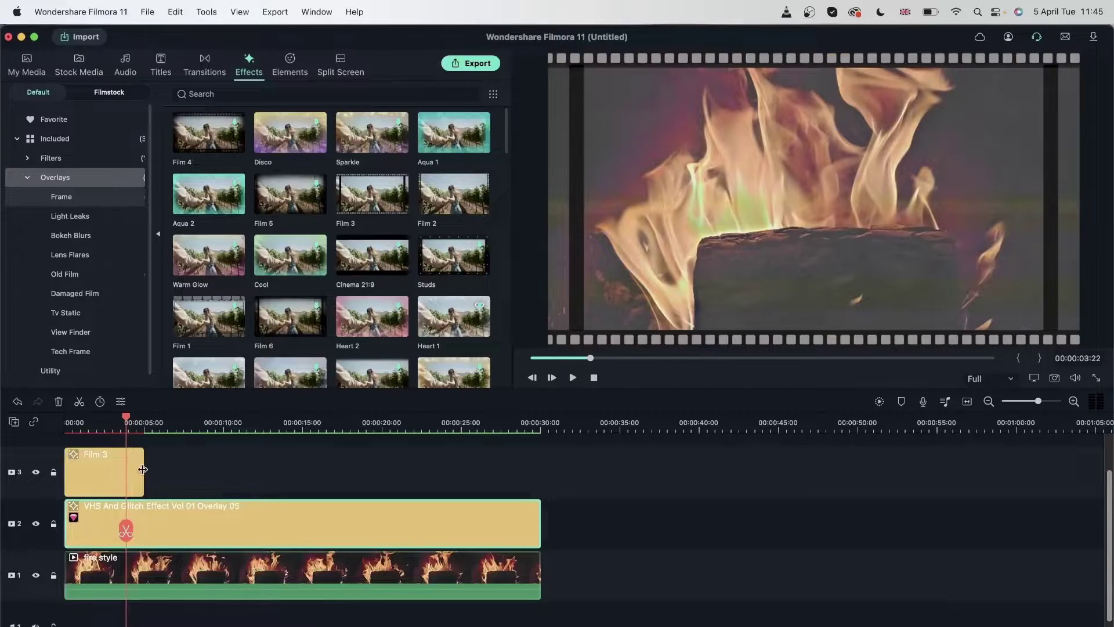
left_click_drag(143, 470, 541, 470)
Delete Film 3 and add Retro Film Overlay 01 on track 3 above the glitch overlay
scroll(447, 510, "up", 1)
scroll(445, 509, "up", 1)
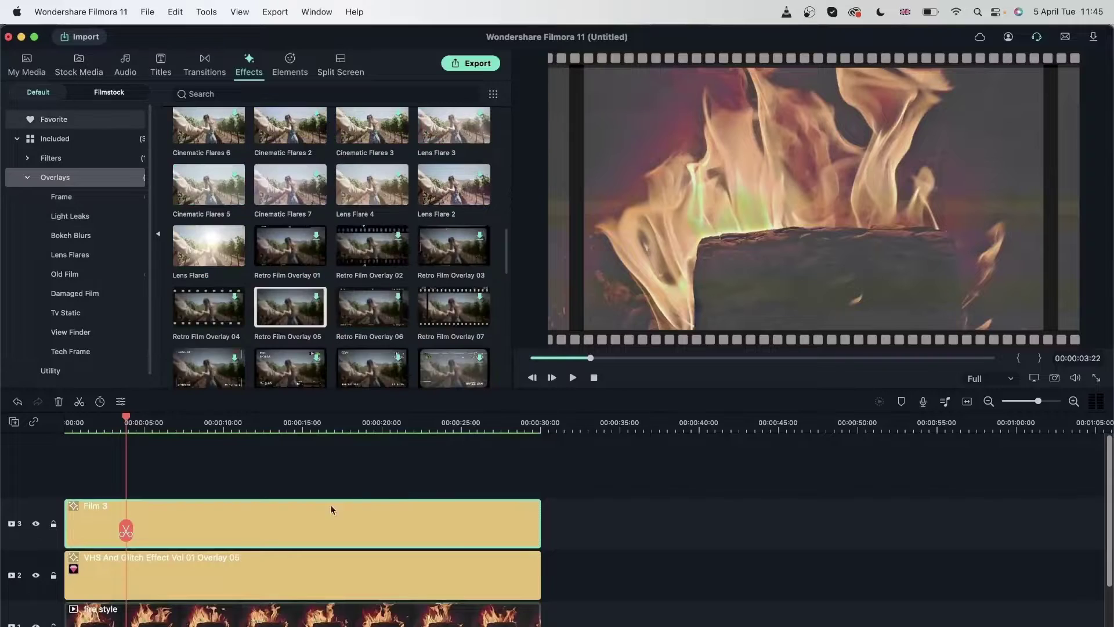
left_click(59, 401)
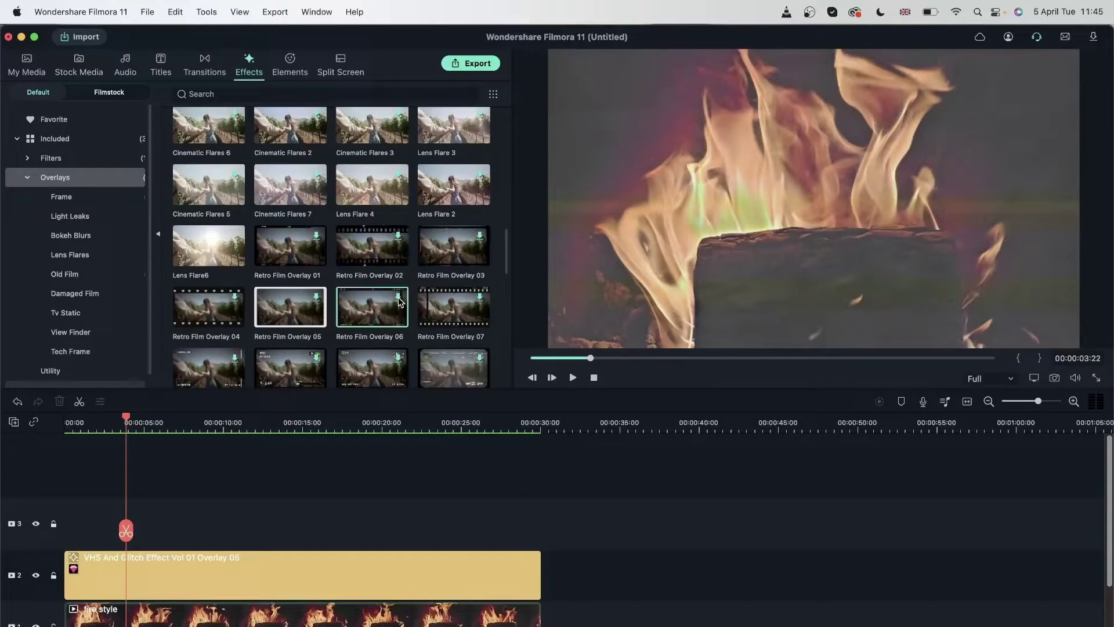
left_click_drag(315, 238, 93, 522)
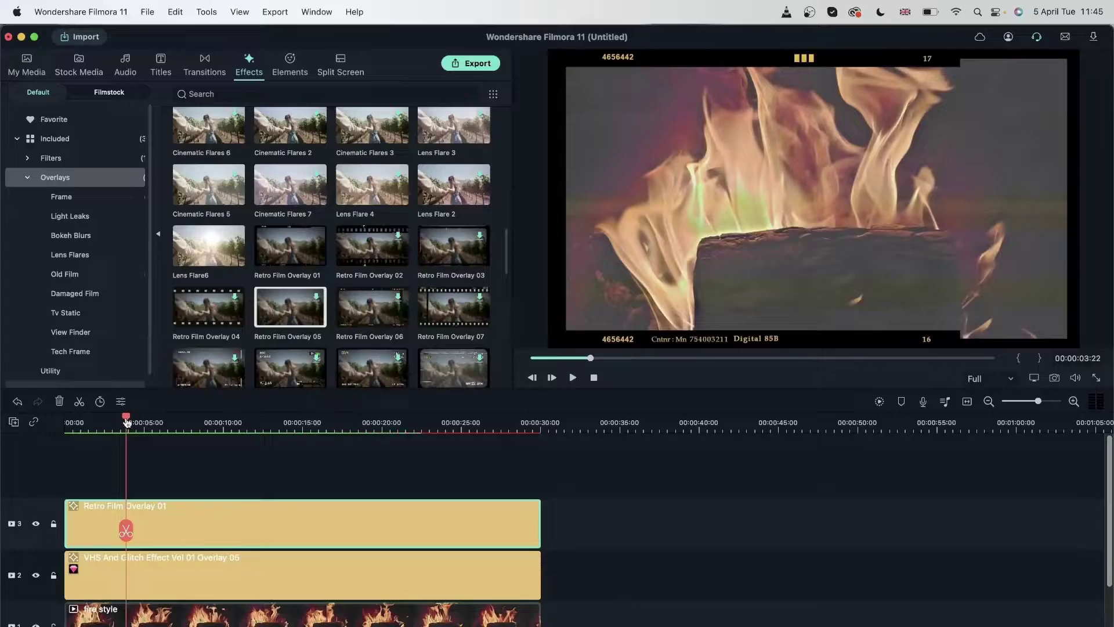
left_click_drag(126, 419, 44, 420)
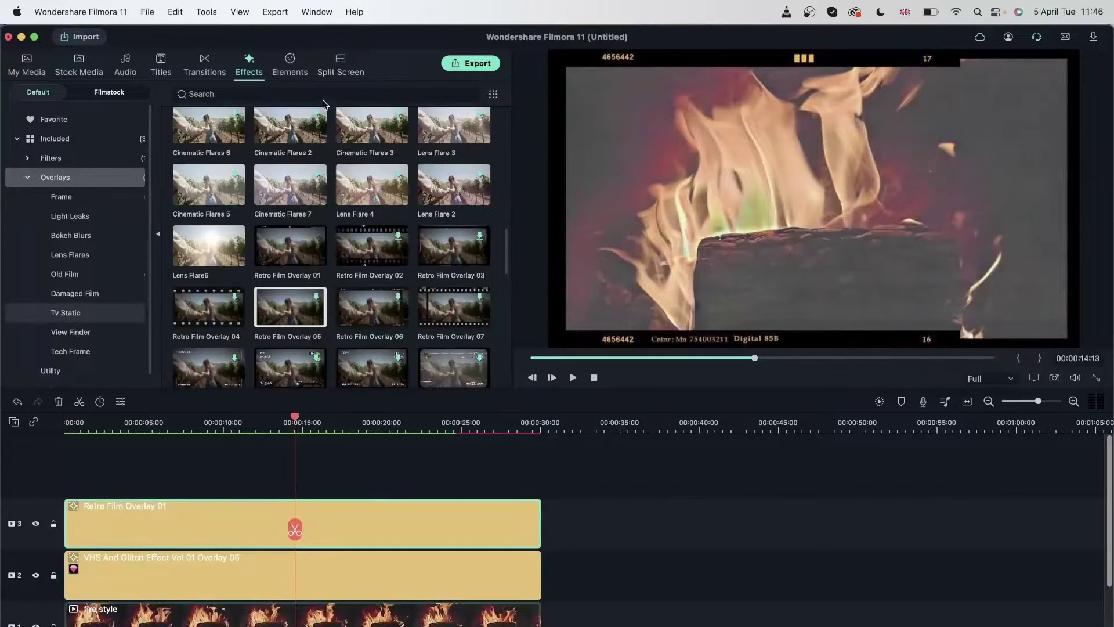
Add Cinematic Flares 2 on a new track, stretched to the full 30-second timeline
scroll(317, 121, "up", 1)
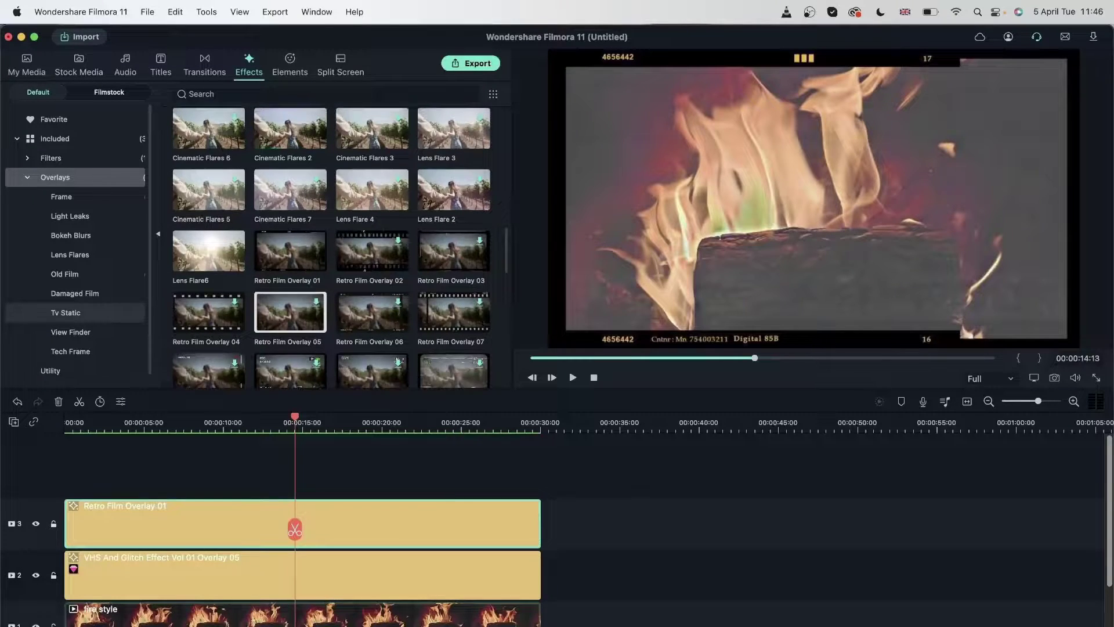
left_click_drag(181, 475, 73, 473)
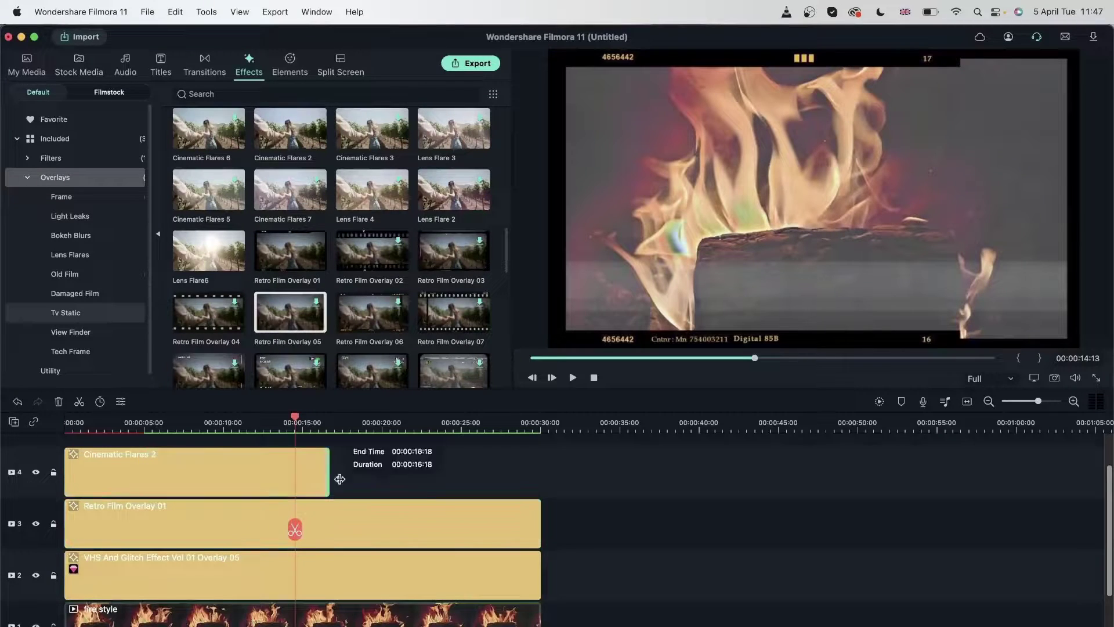
left_click_drag(379, 481, 541, 480)
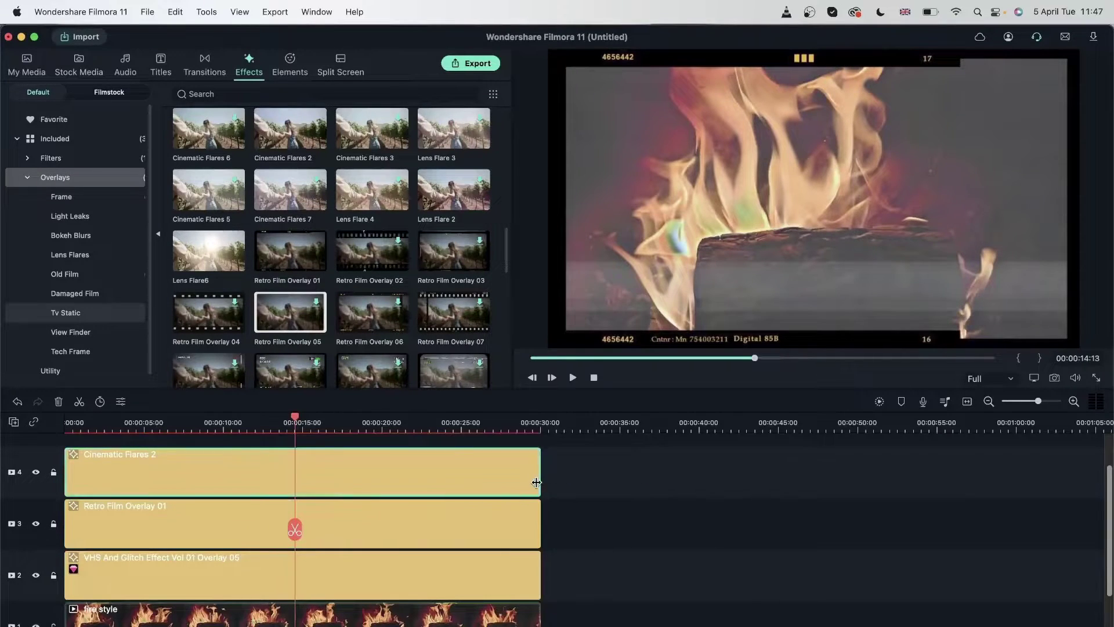
left_click(223, 425)
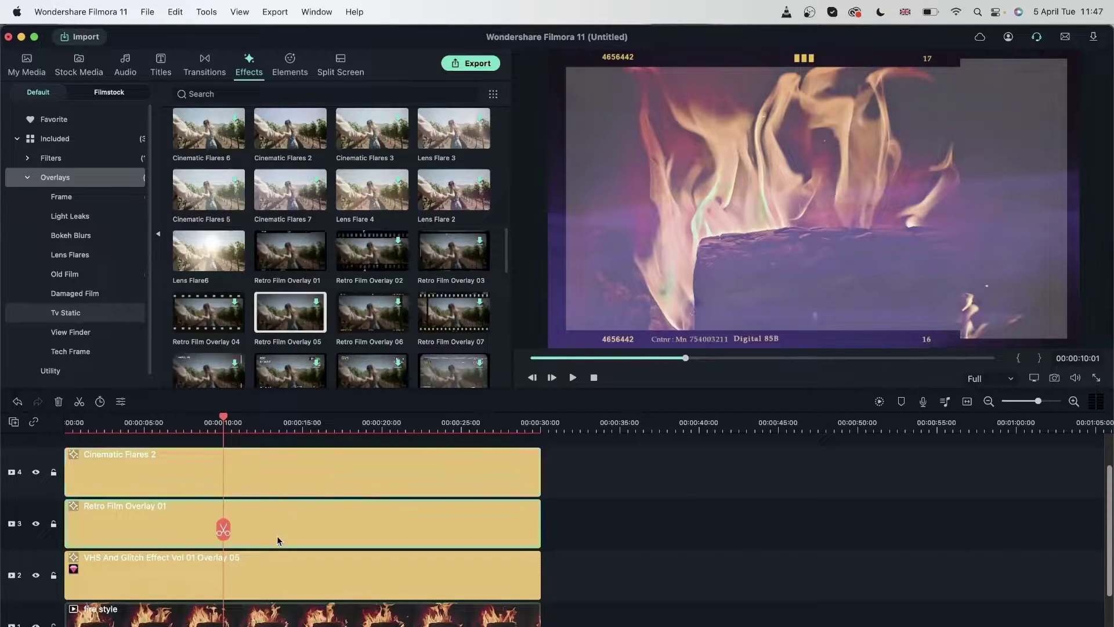
Reorder the tracks so Retro Film Overlay 01 sits on the top track
left_click_drag(276, 535, 278, 479)
left_click_drag(297, 535, 303, 594)
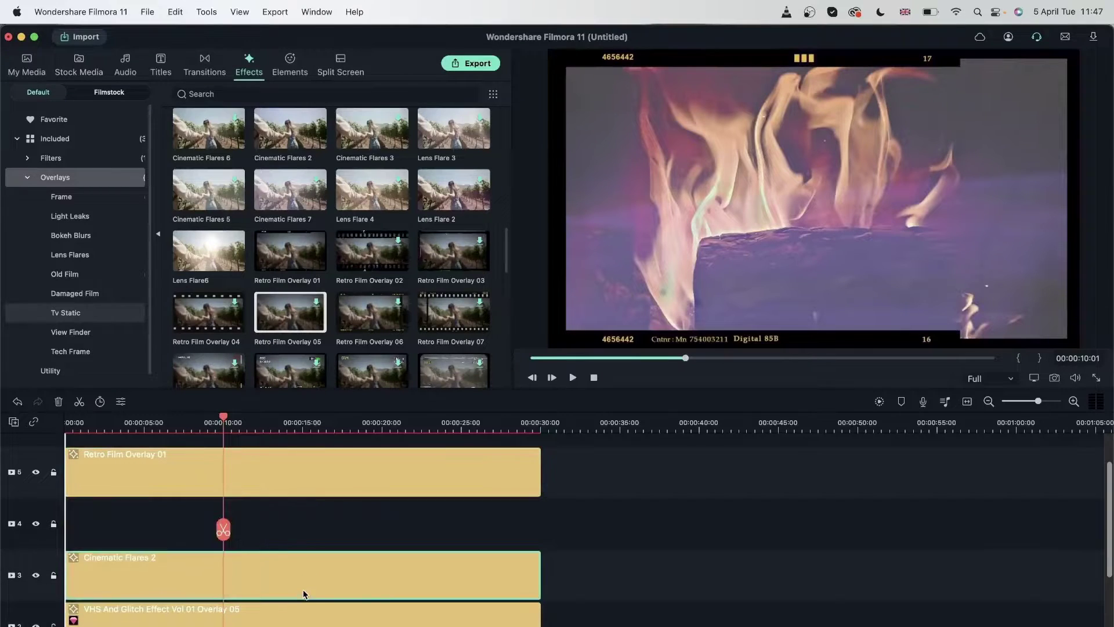
left_click_drag(304, 481, 303, 536)
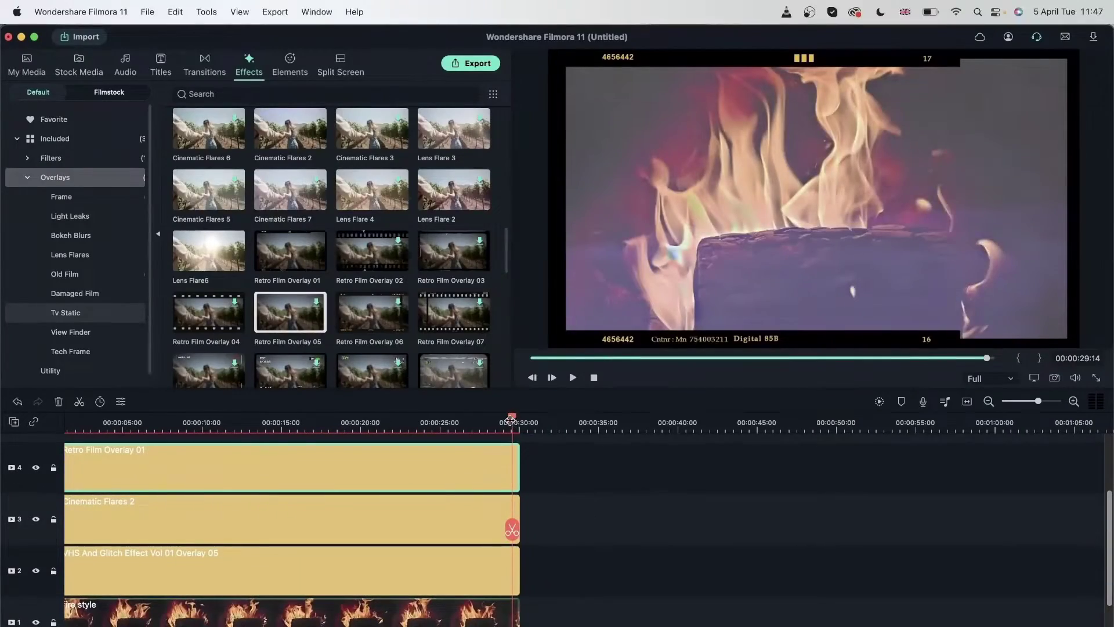
left_click_drag(510, 419, 517, 424)
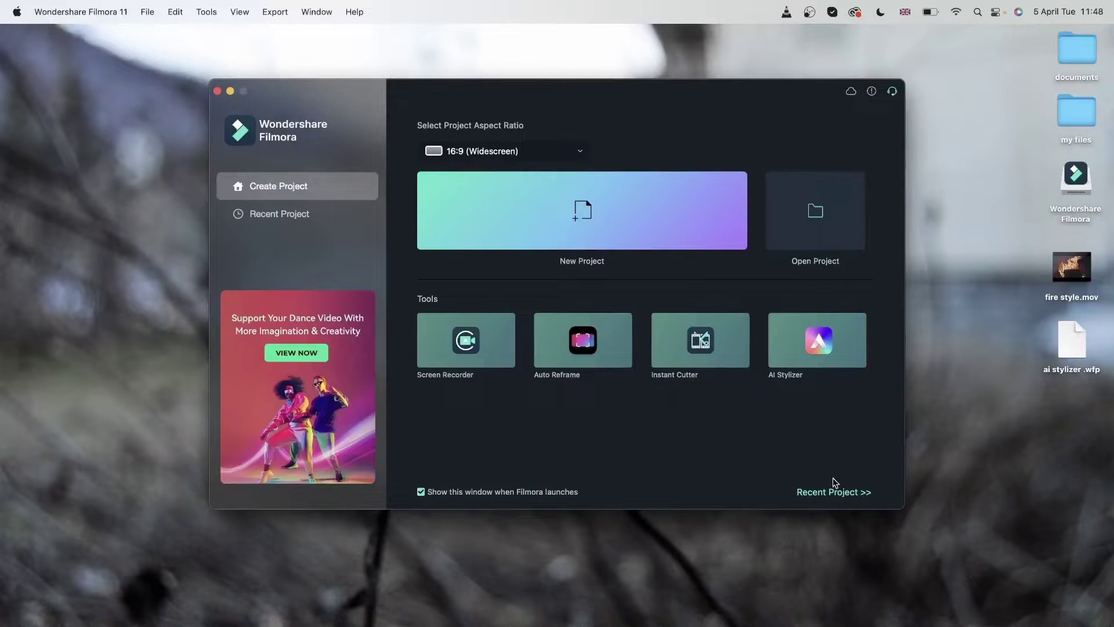
Open AI Stylizer and load Pexels Videos 1409899.mp4 from Downloads
left_click(859, 333)
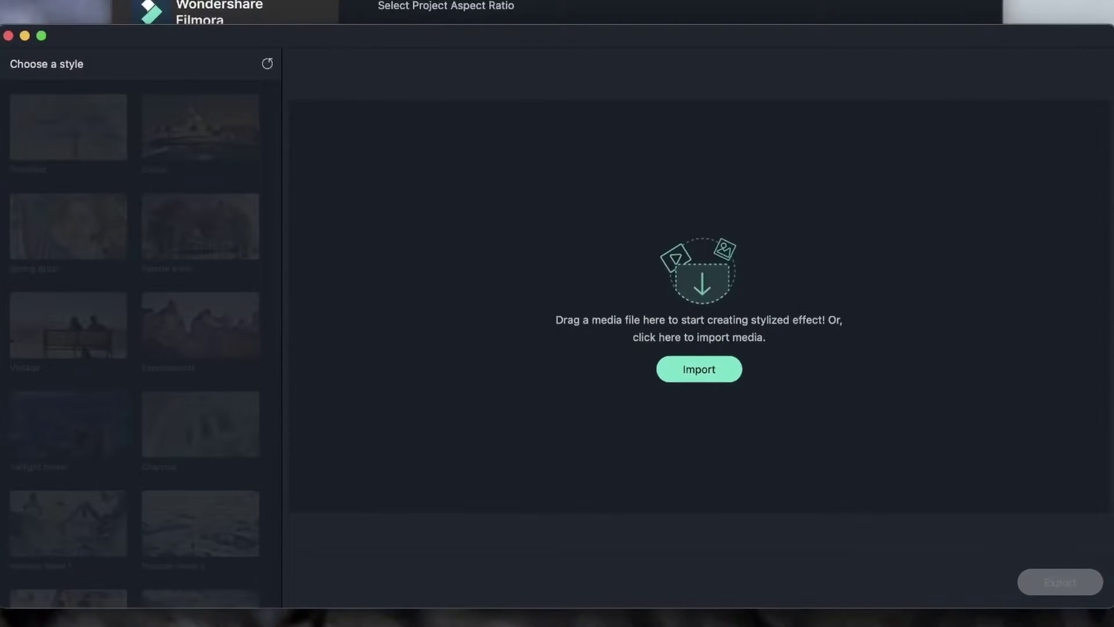
left_click(698, 374)
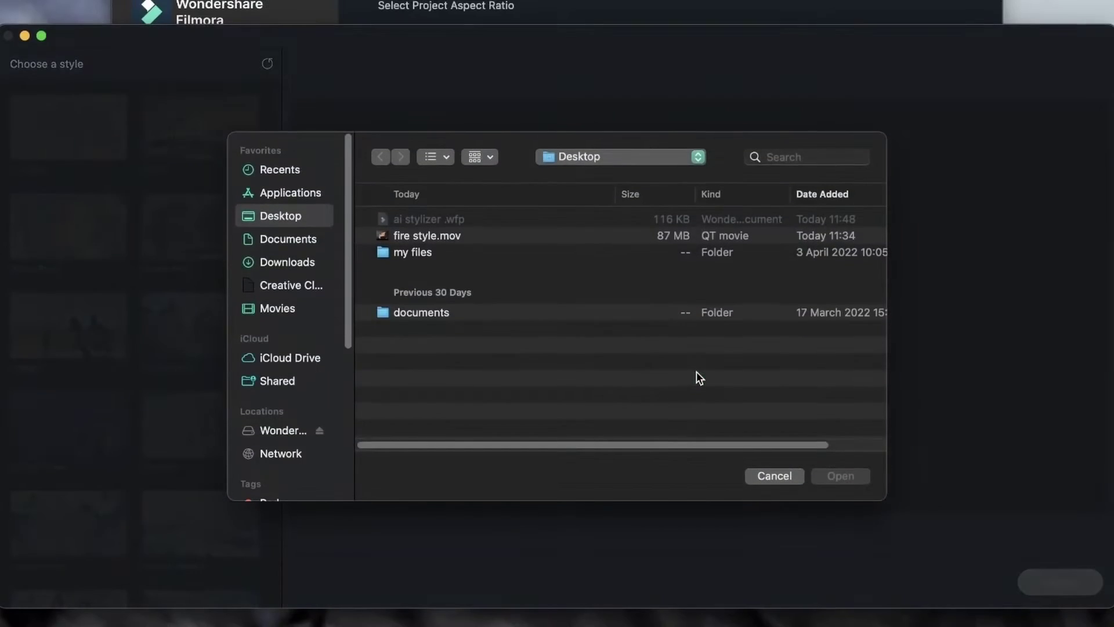
left_click(277, 266)
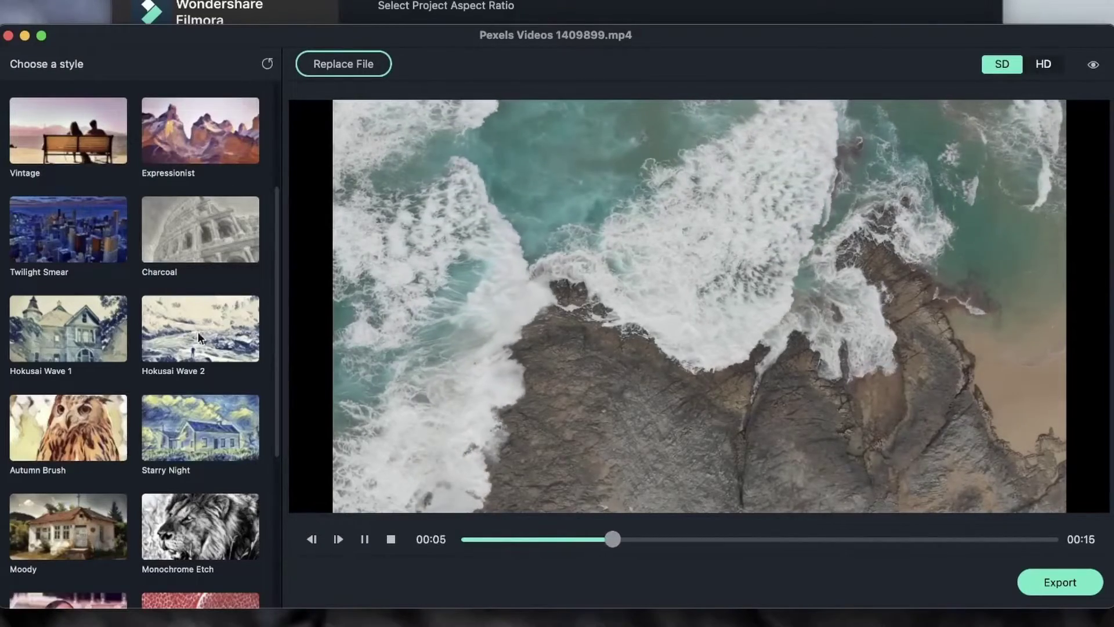
Preview the Magic Hour, Hearts, Monochrome Etch, Crackle Glaze and Impressionist styles on the waves clip
scroll(200, 374, "down", 5)
left_click(83, 392)
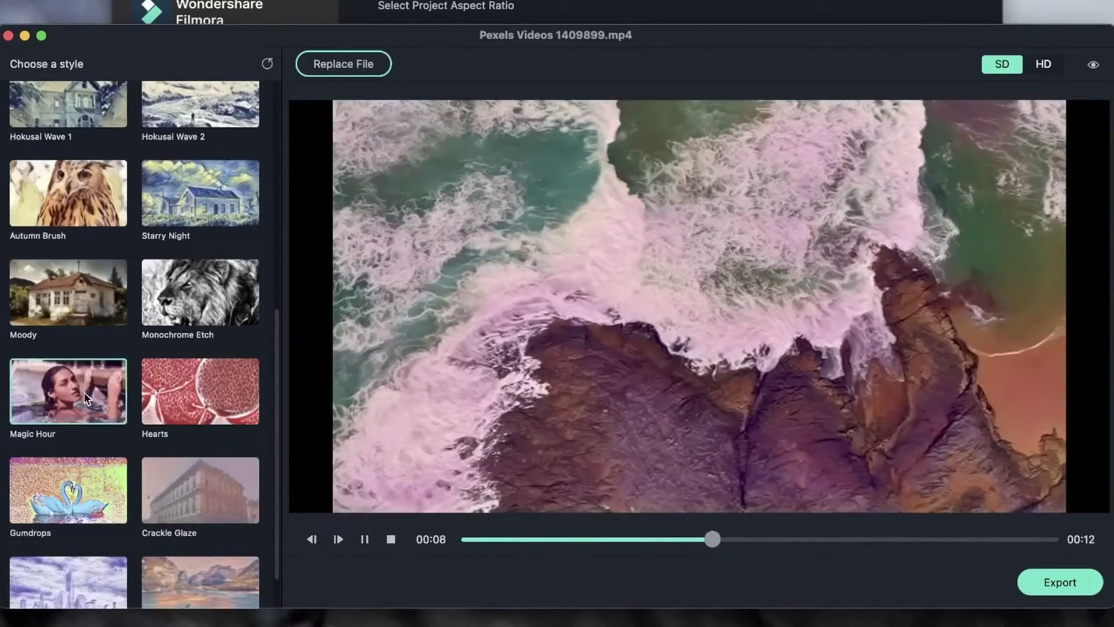
left_click(147, 409)
left_click(197, 304)
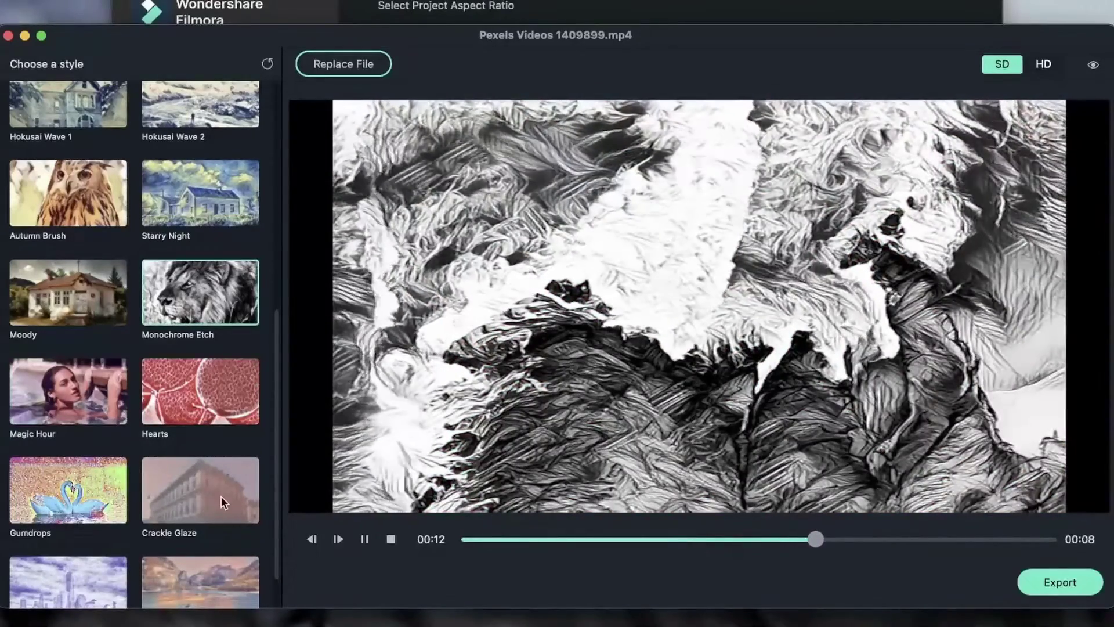
left_click(222, 495)
scroll(211, 497, "down", 1)
scroll(211, 497, "down", 3)
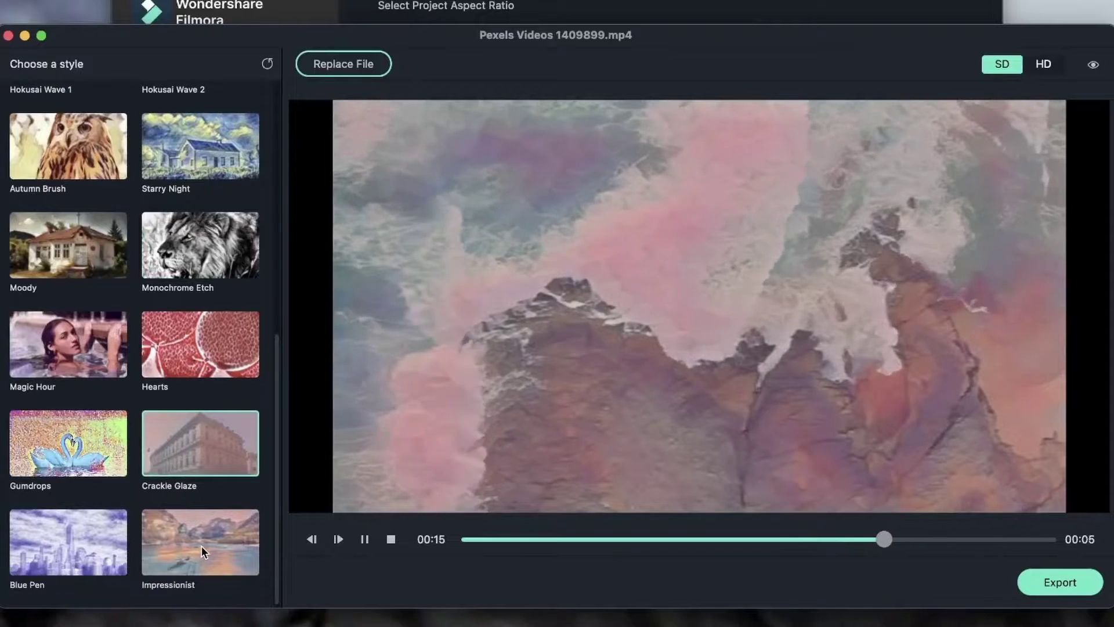
left_click(201, 545)
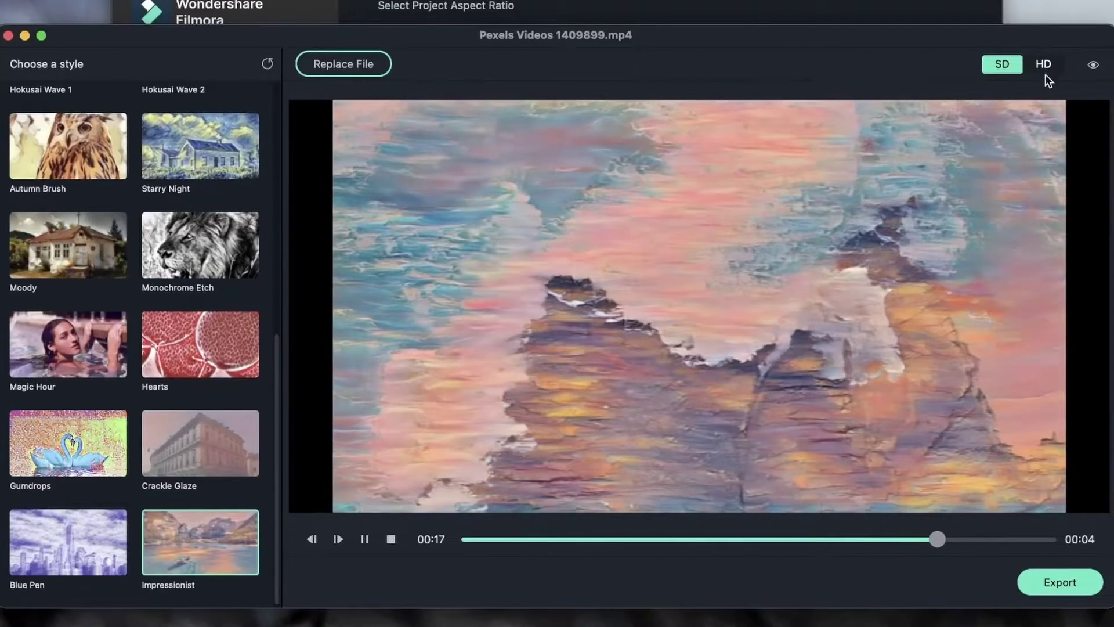
Switch the preview to HD, try Blue Pen and Cubist, then settle on Palette Knife
left_click(1042, 64)
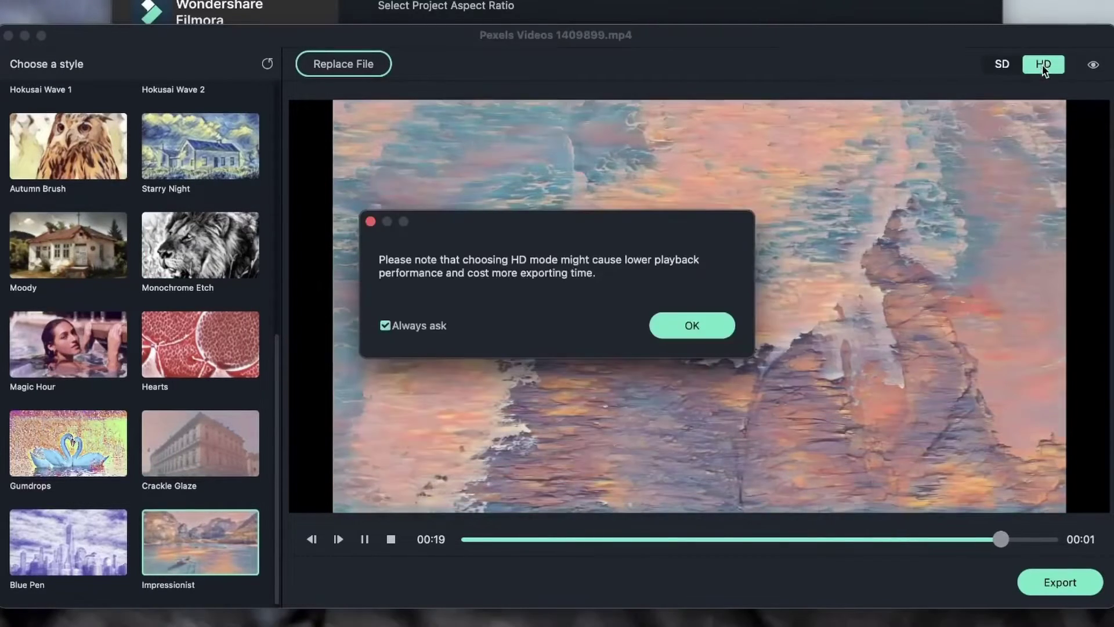
left_click(692, 326)
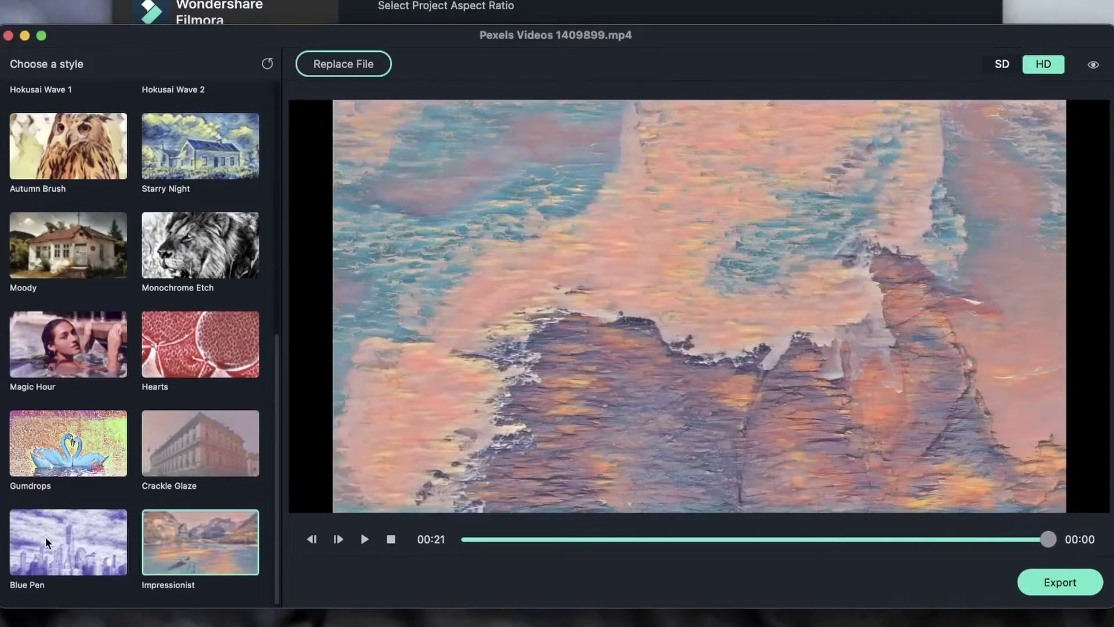
left_click(57, 547)
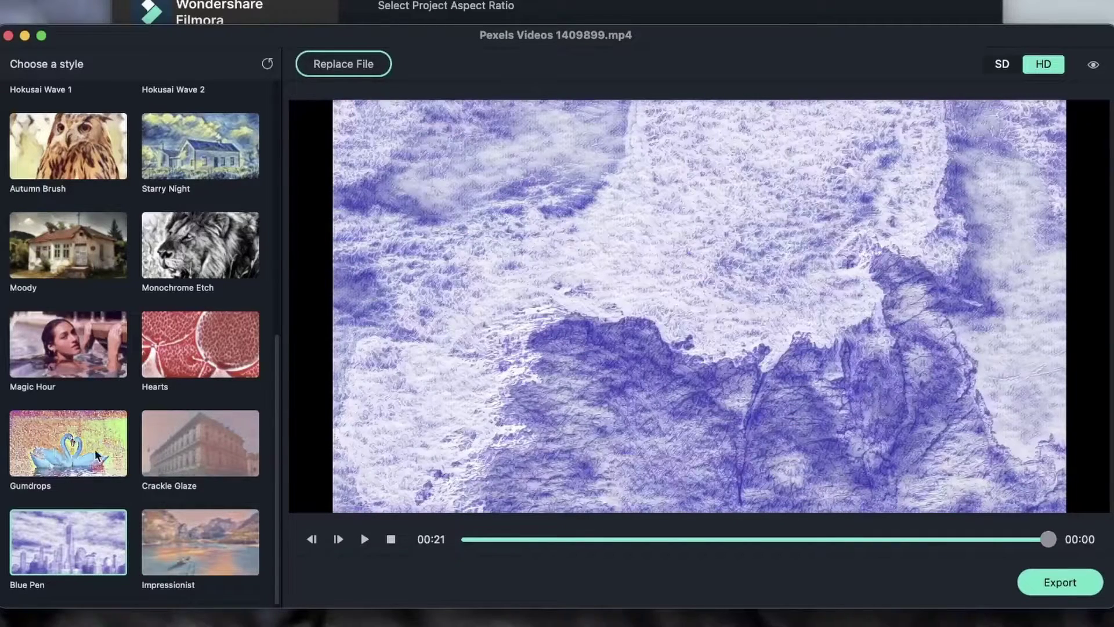
scroll(227, 325, "up", 8)
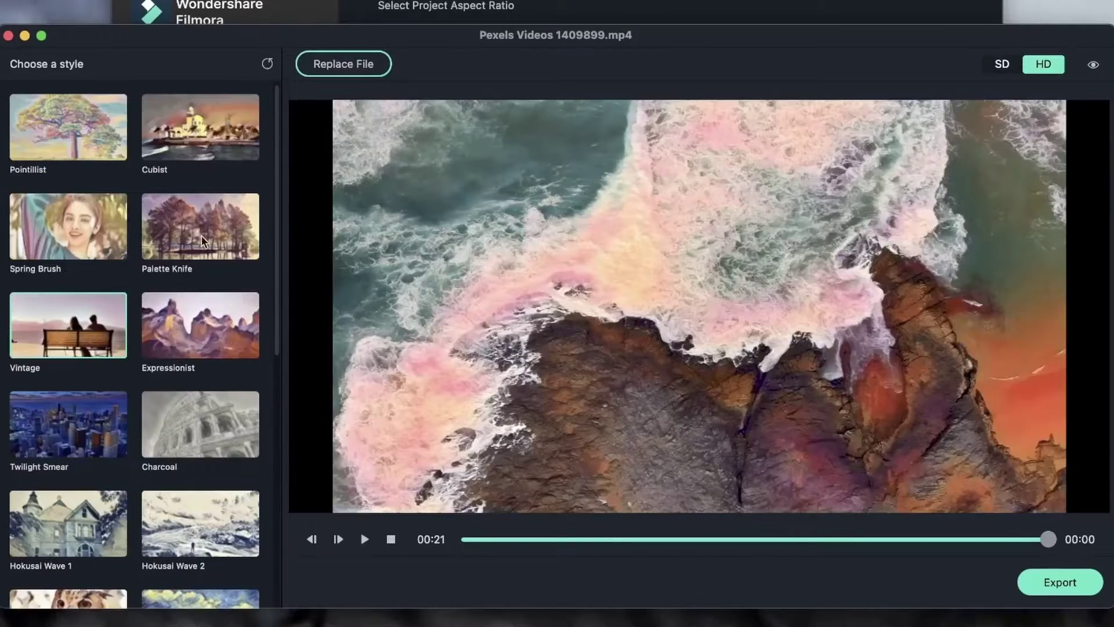
left_click(207, 153)
left_click(189, 264)
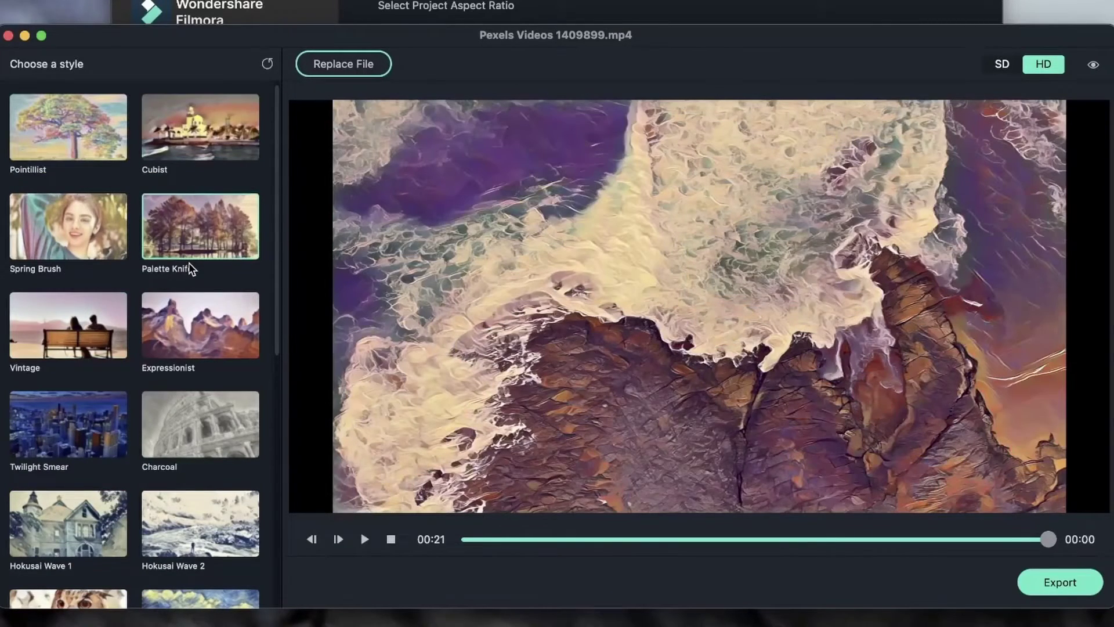
Export the Palette Knife clip as 'waves' to the Desktop and upload it into Filmora
left_click(1053, 582)
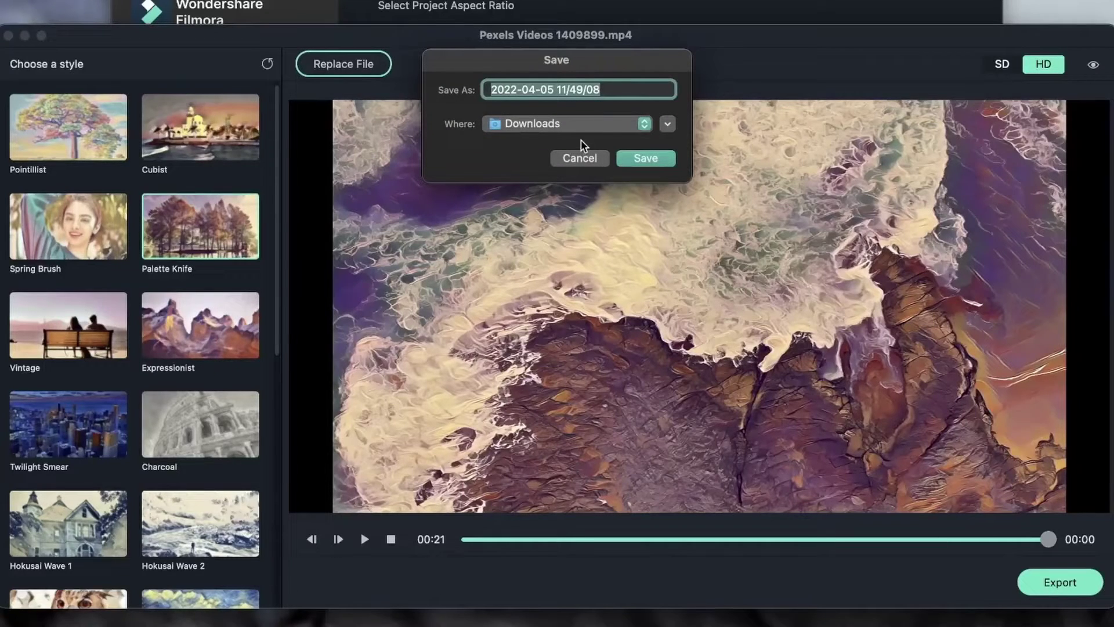
type("waves")
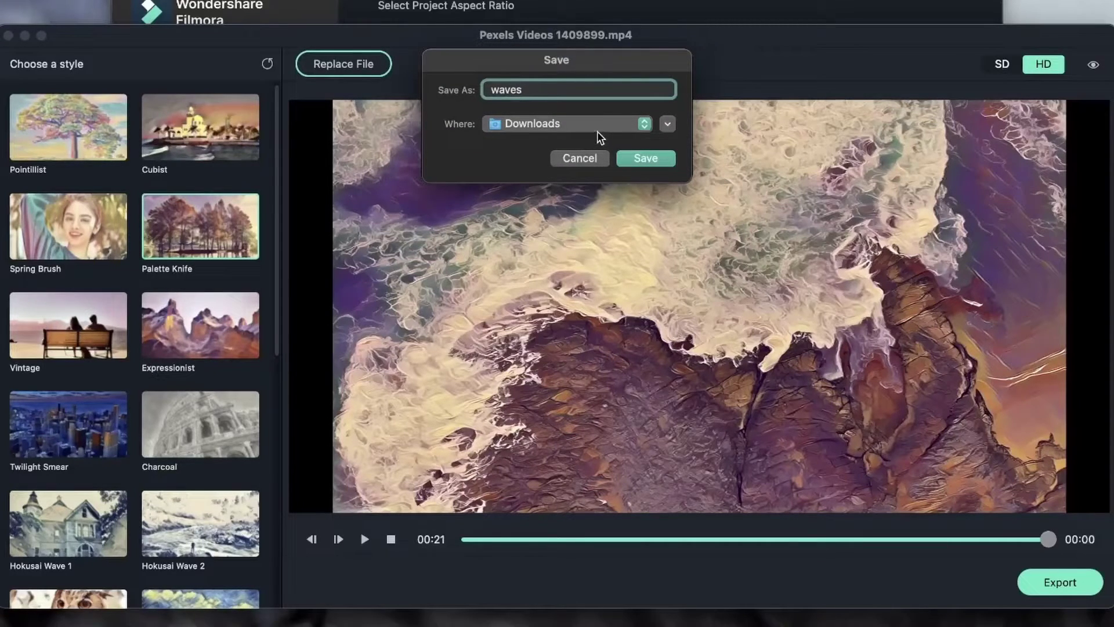
left_click(597, 128)
left_click(571, 306)
left_click(636, 155)
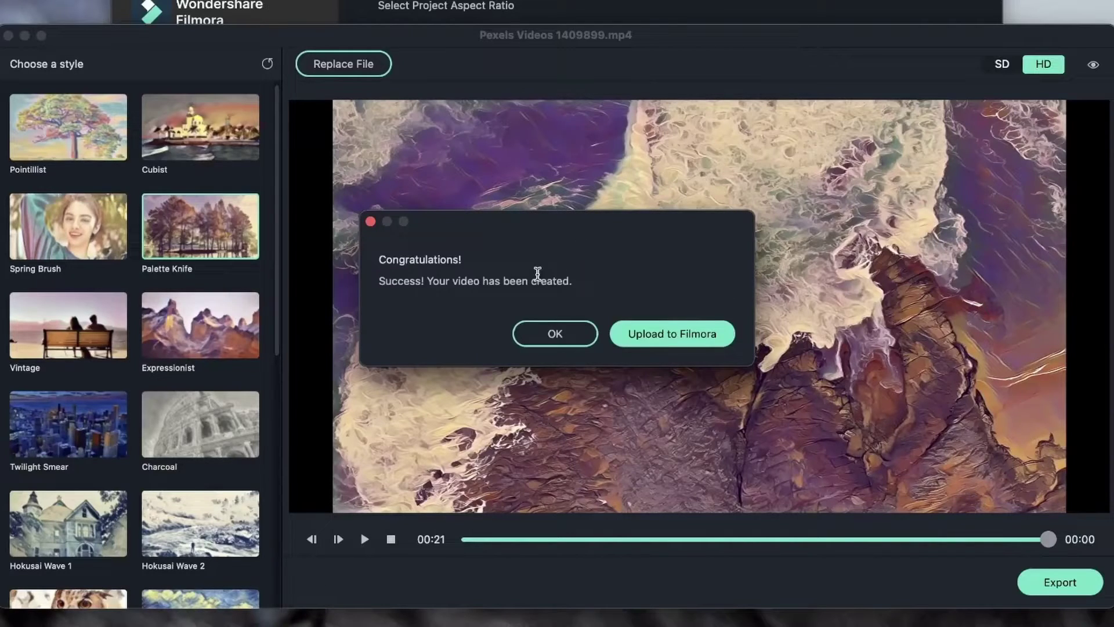
left_click(688, 333)
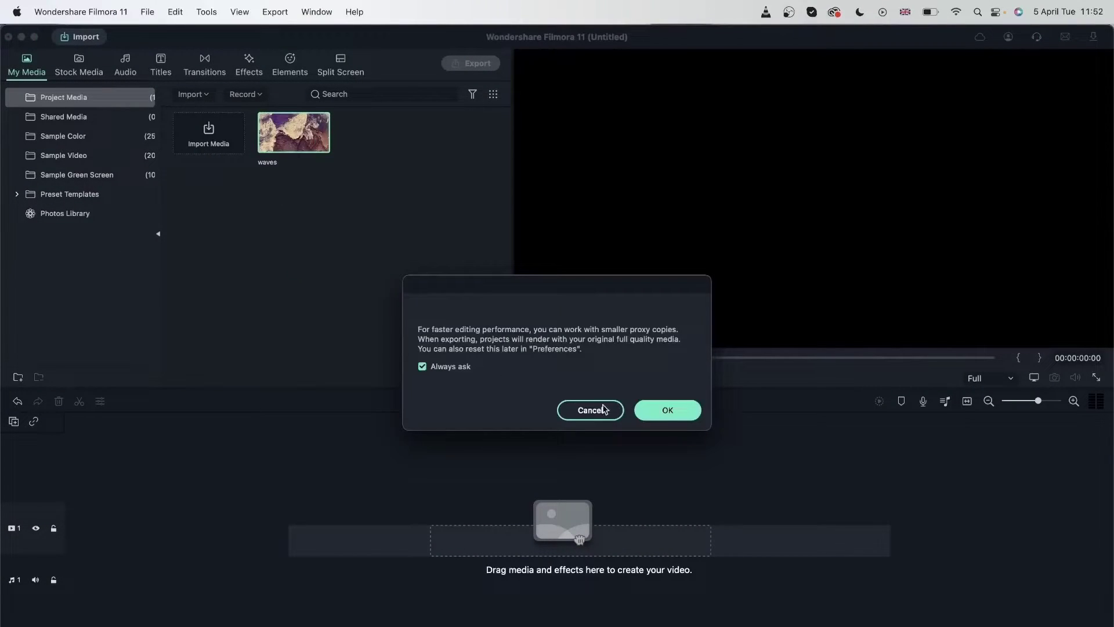
Dismiss the proxy copies prompt, leaving the 00:00:21 waves clip in Project Media
left_click(673, 412)
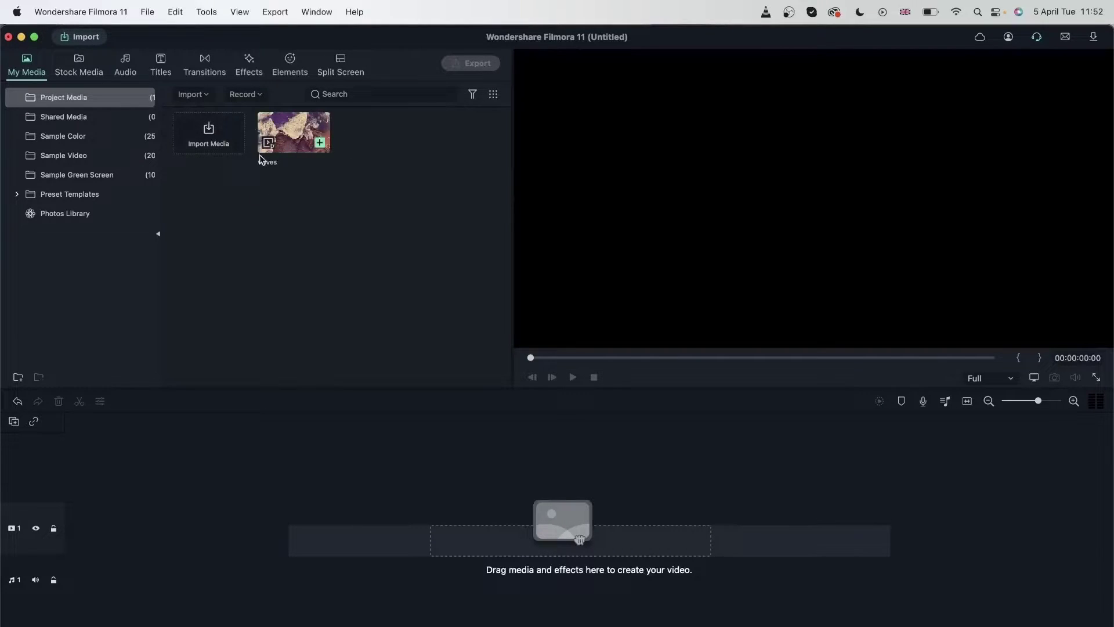
Import Pexels Videos 1409899.mp4 from Downloads into Project Media
left_click(216, 146)
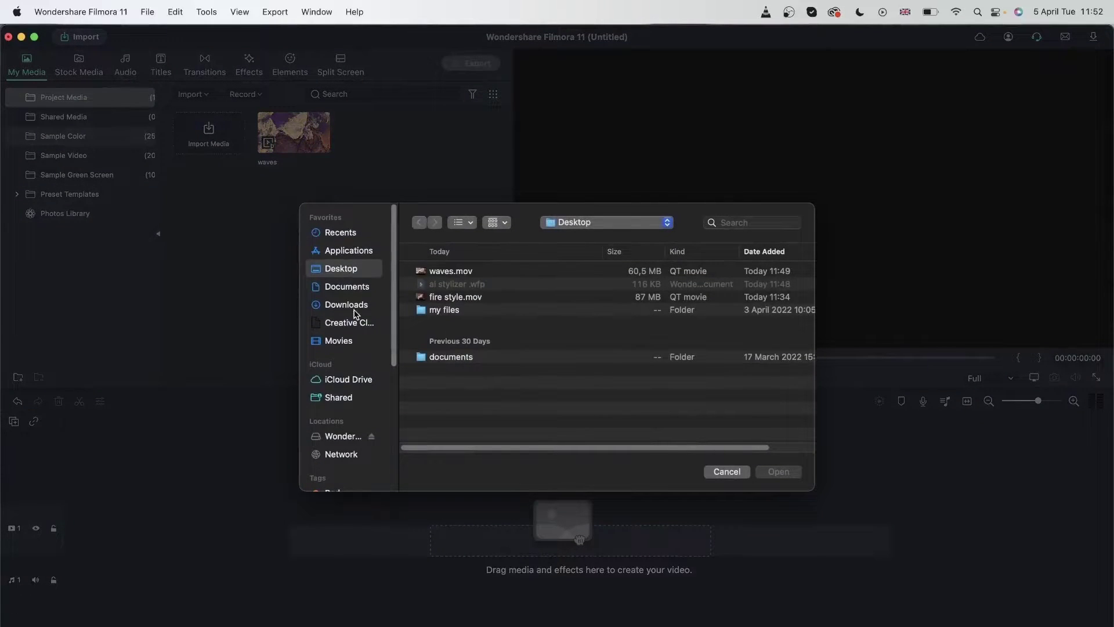
left_click(349, 306)
left_click(507, 346)
left_click(775, 473)
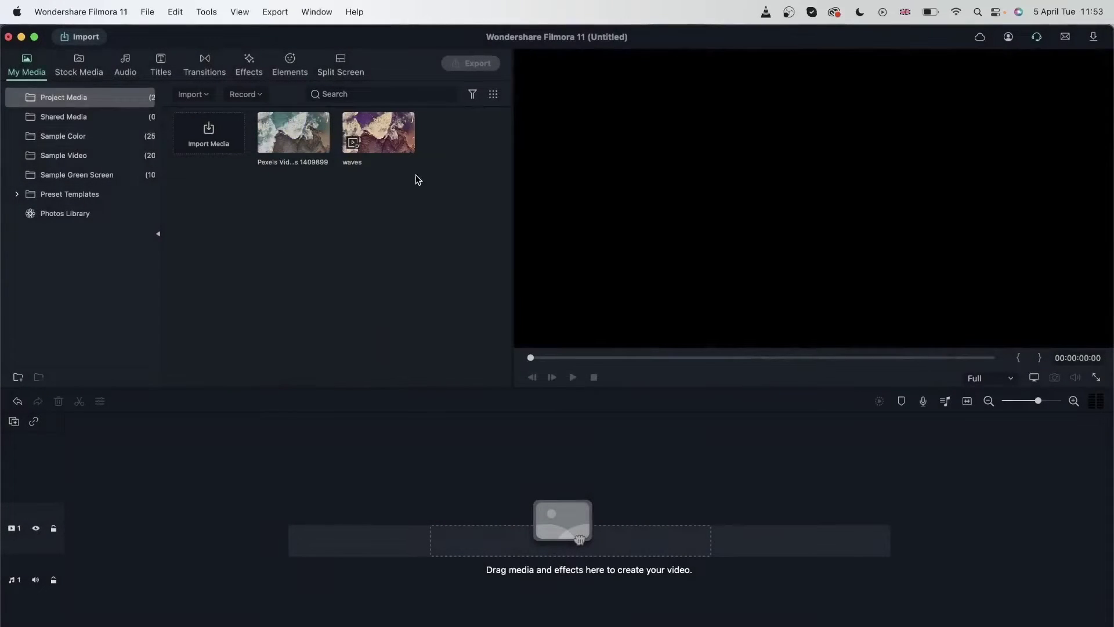
left_click(668, 410)
Put the Pexels clip on track 1 matching 3840X2160, and waves on a new track 2
left_click_drag(287, 134, 75, 528)
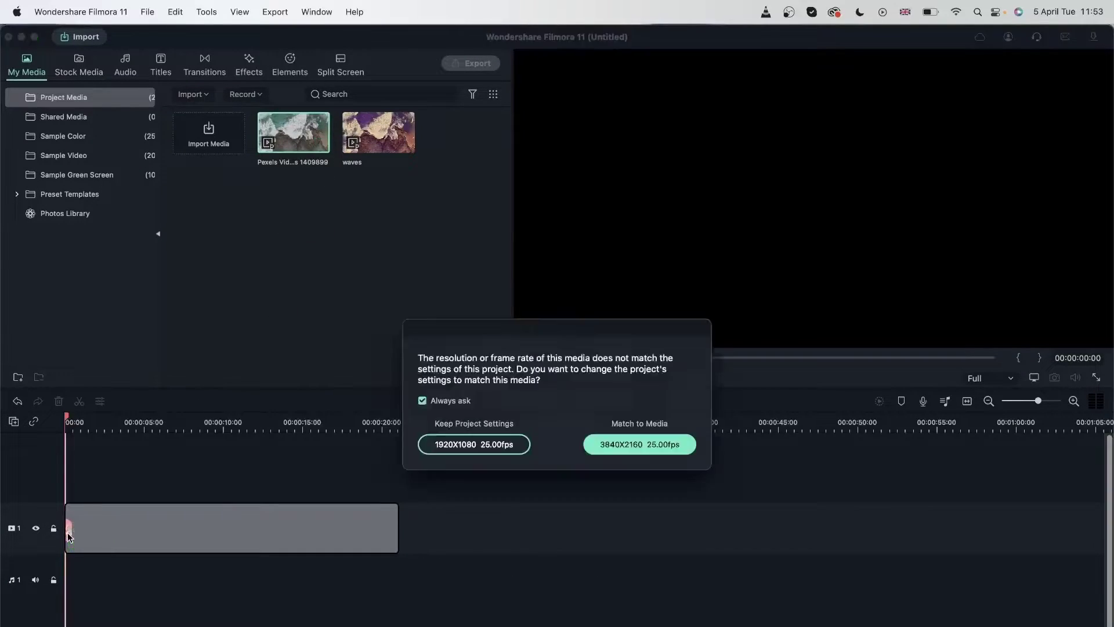
left_click(653, 444)
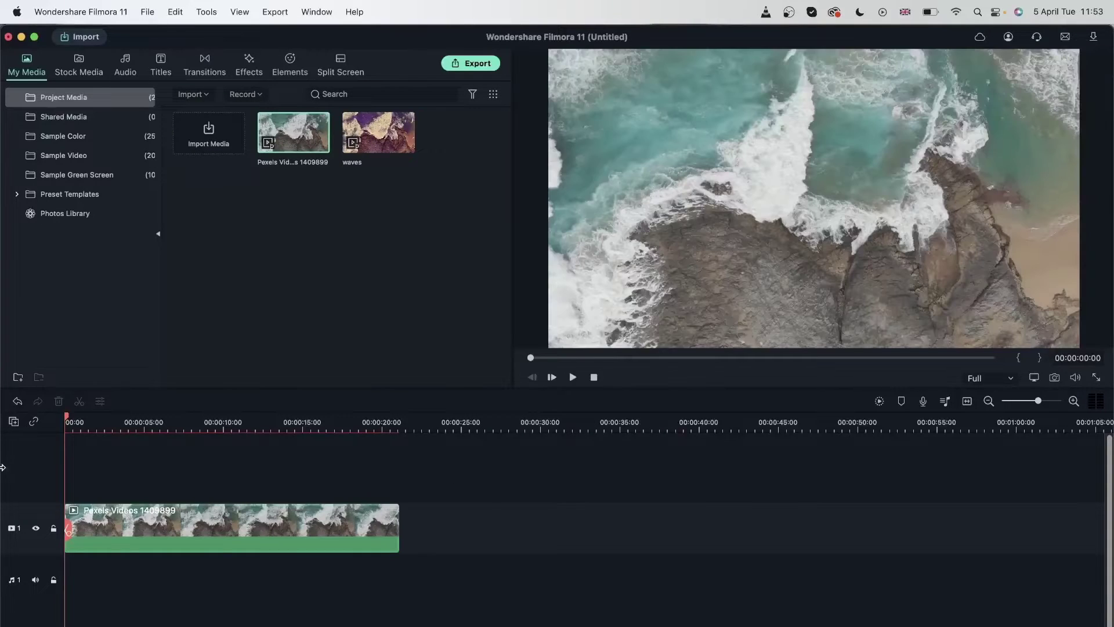
left_click(13, 421)
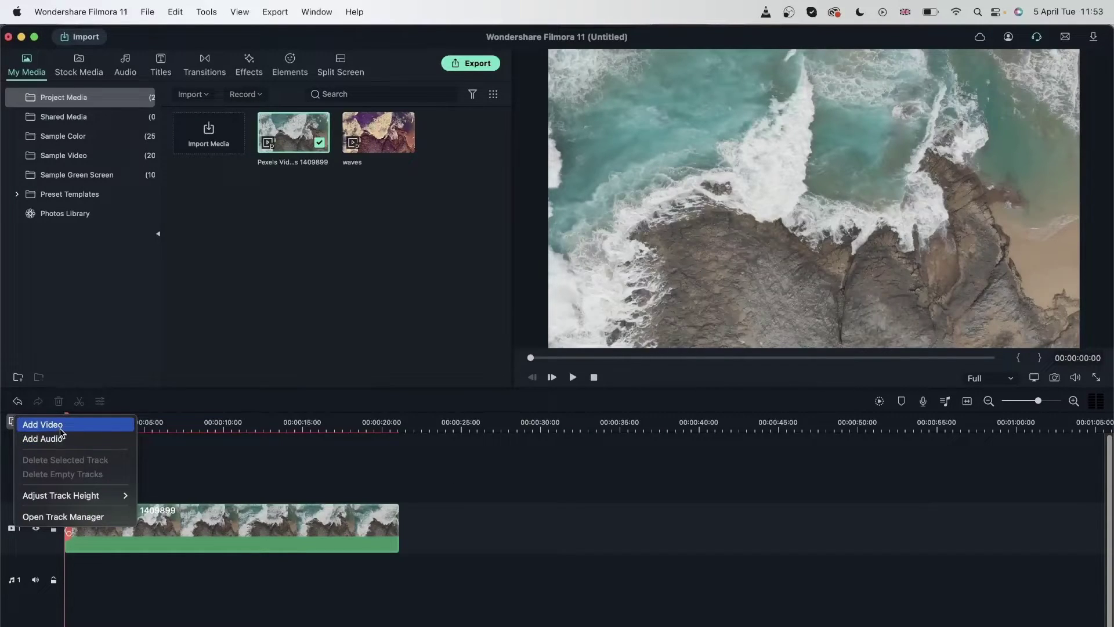
left_click(61, 426)
left_click_drag(378, 134, 72, 487)
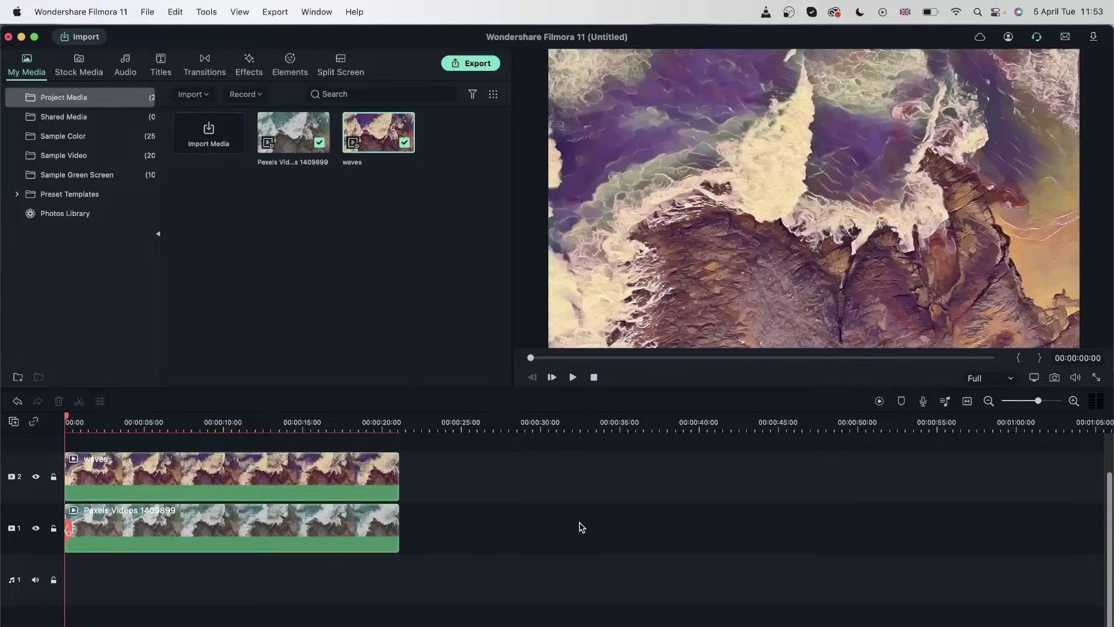
left_click_drag(81, 444, 137, 449)
Lower the track-2 waves clip's opacity to 50 and add another waves copy on track 3
double_click(138, 456)
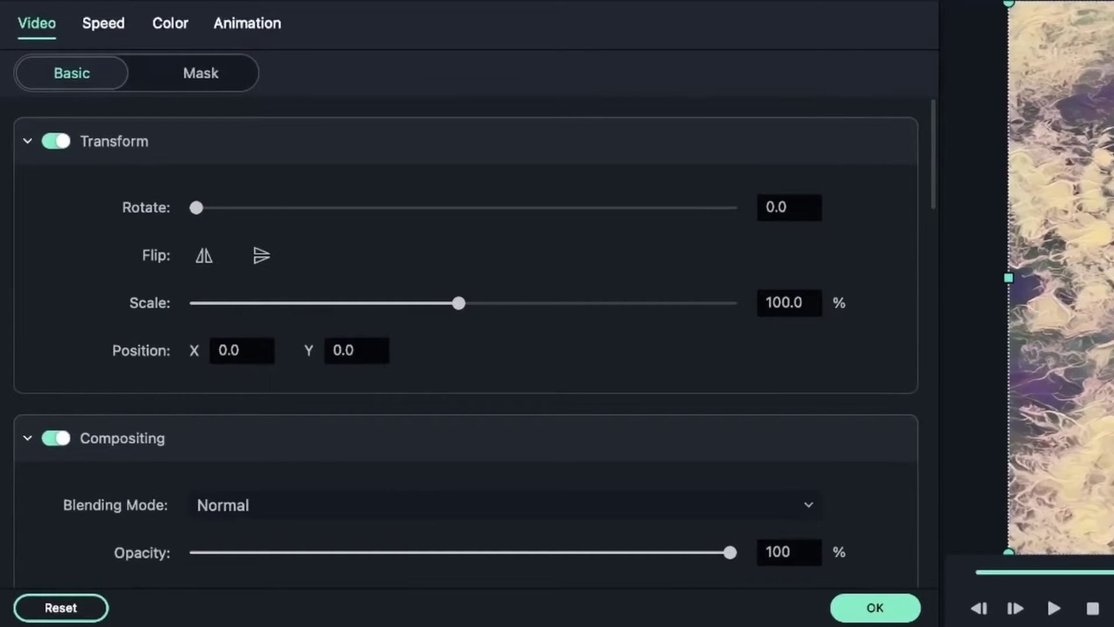
scroll(485, 366, "down", 5)
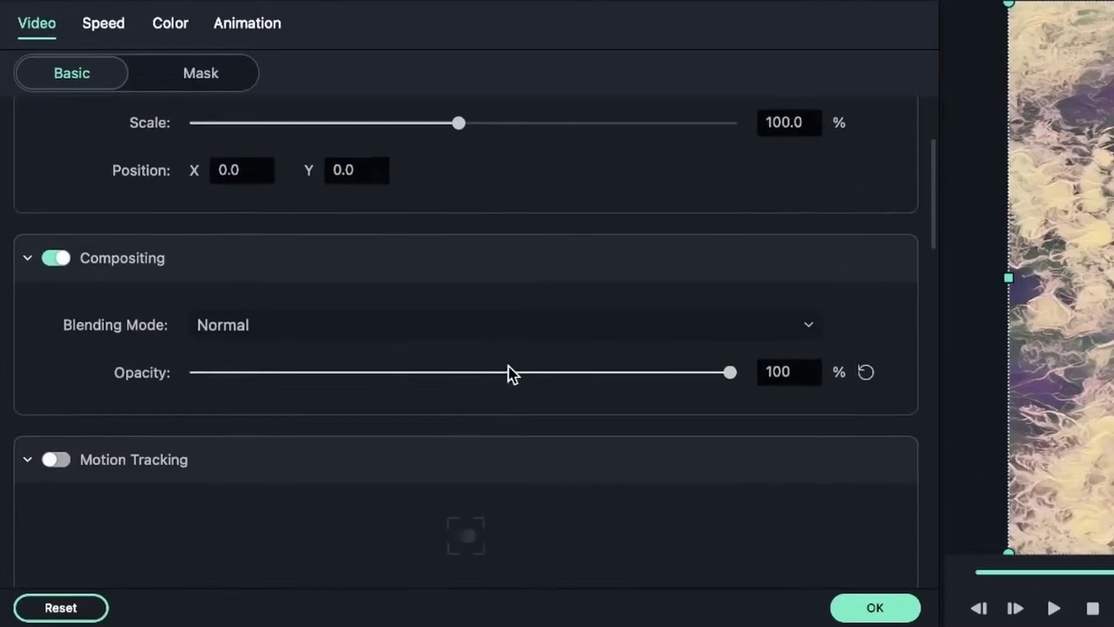
left_click_drag(735, 381, 507, 411)
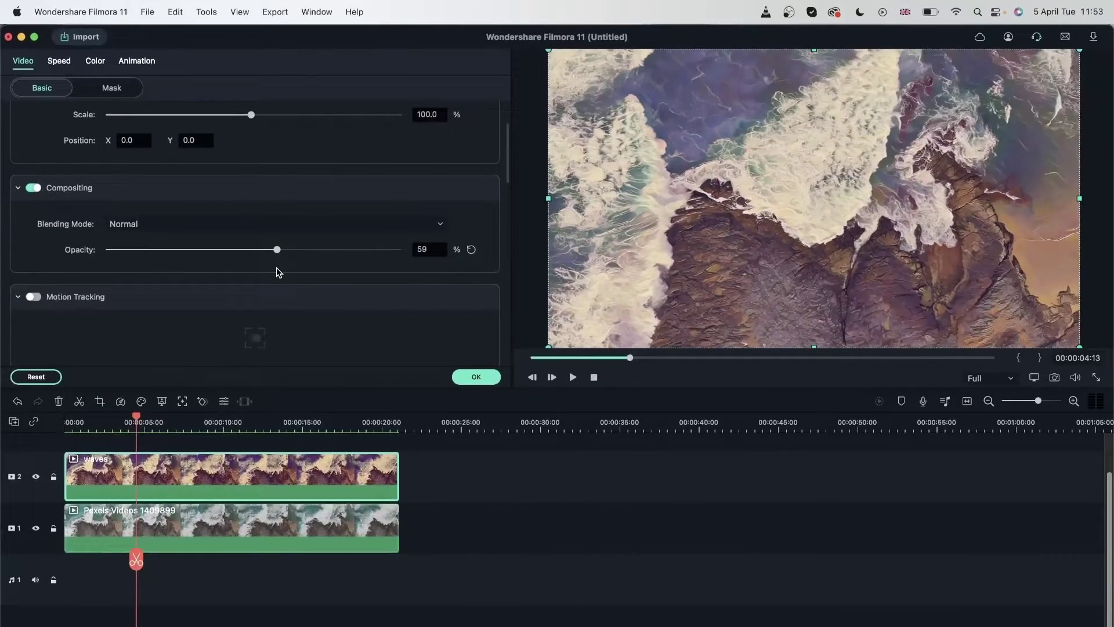
left_click_drag(277, 267, 251, 269)
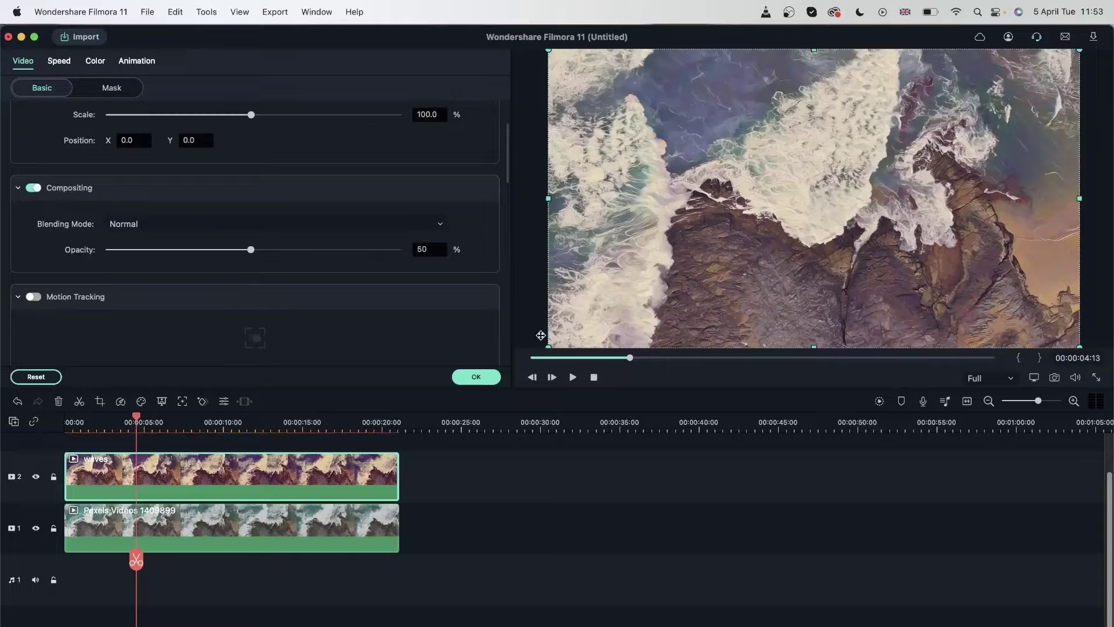
left_click(473, 378)
left_click_drag(369, 132, 45, 467)
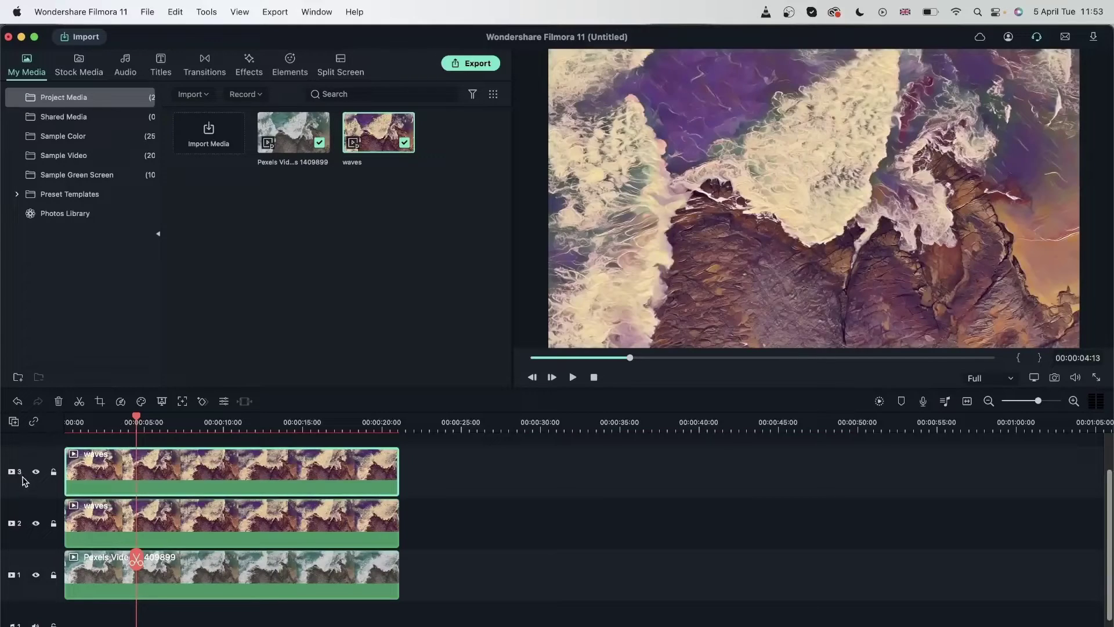
left_click(35, 473)
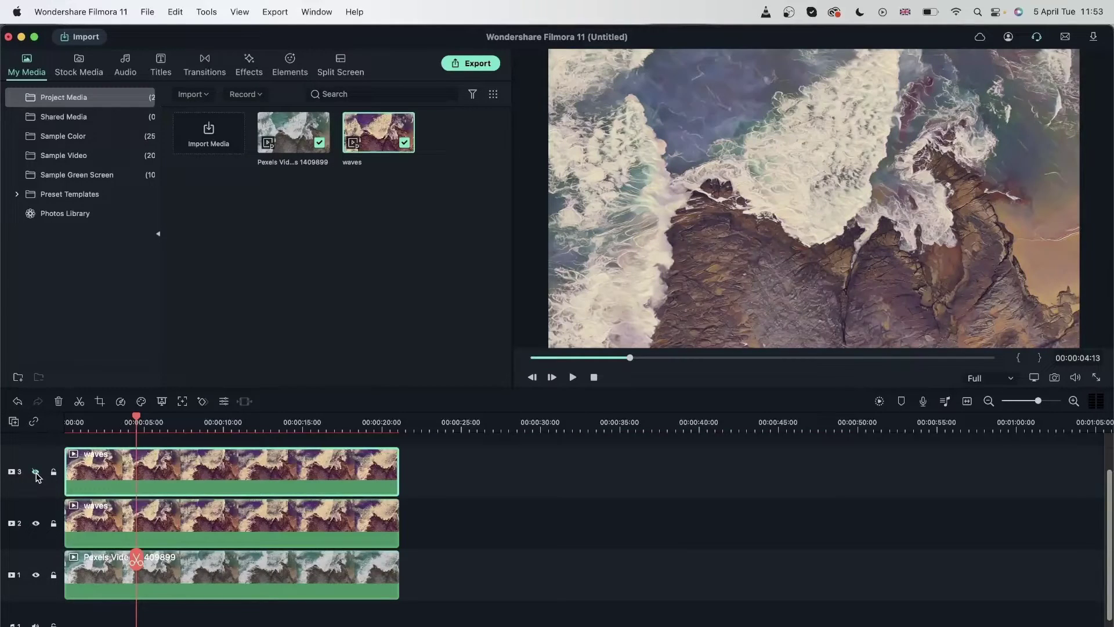
left_click(36, 523)
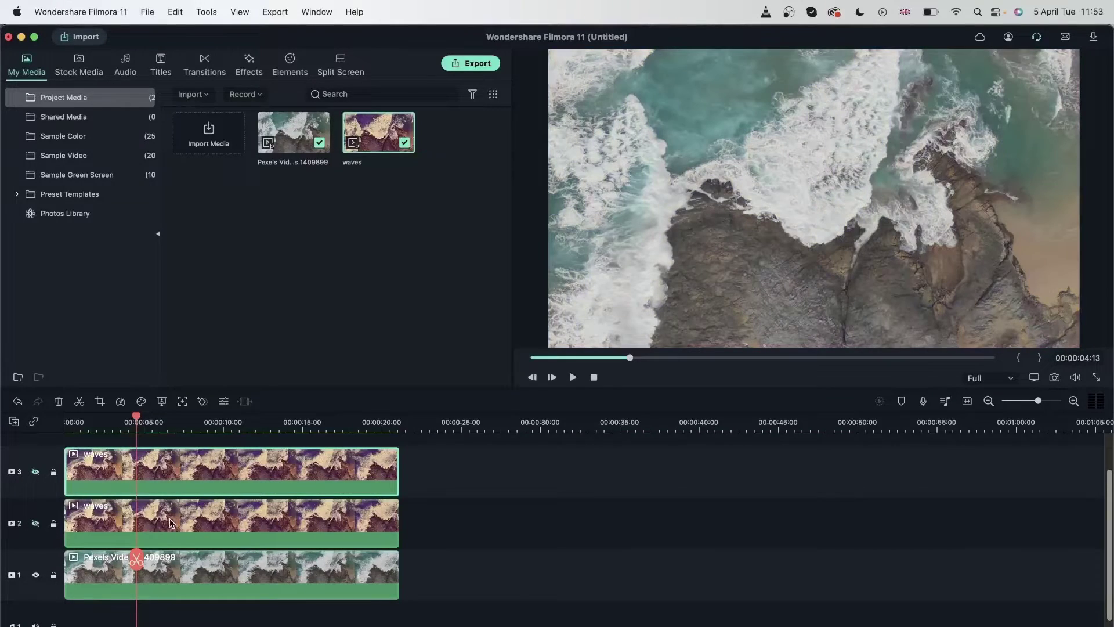
left_click(36, 524)
left_click(36, 471)
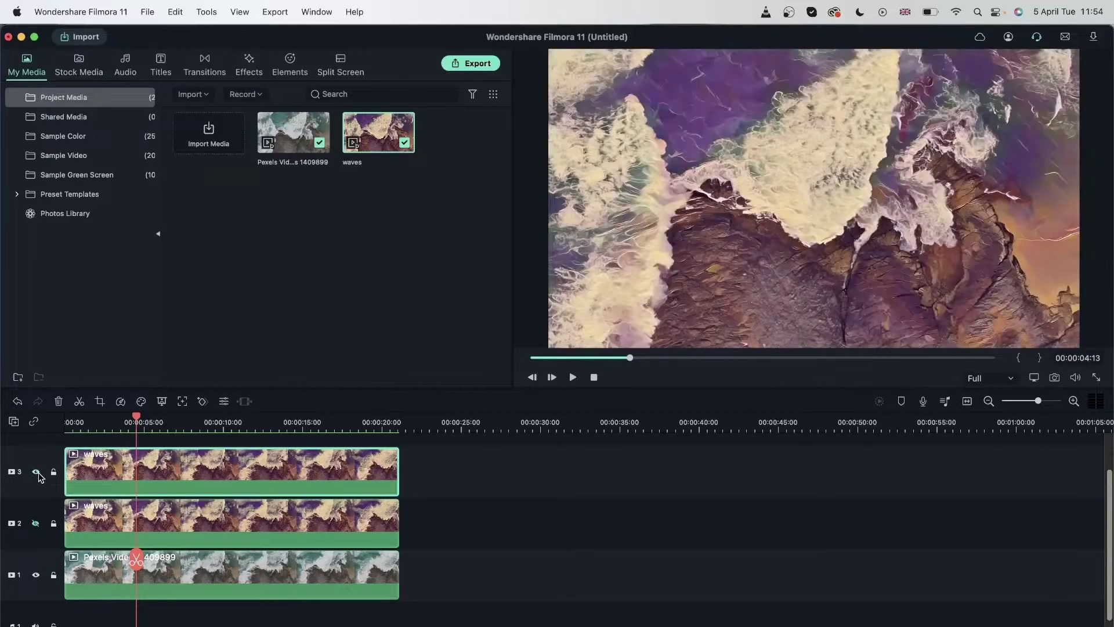
left_click(36, 472)
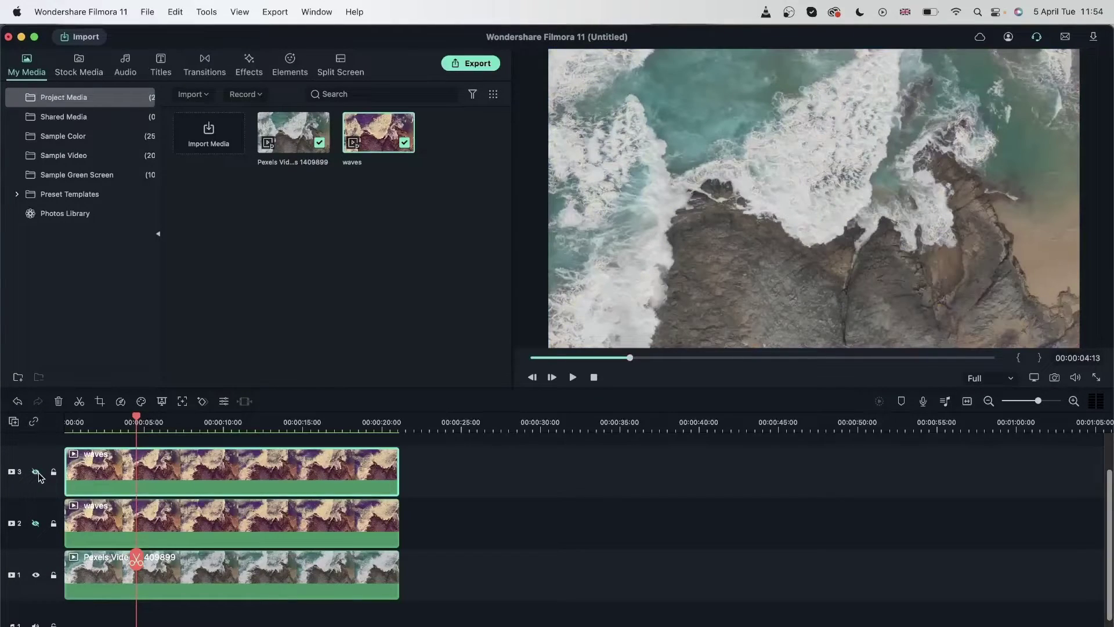
left_click(37, 472)
left_click(37, 473)
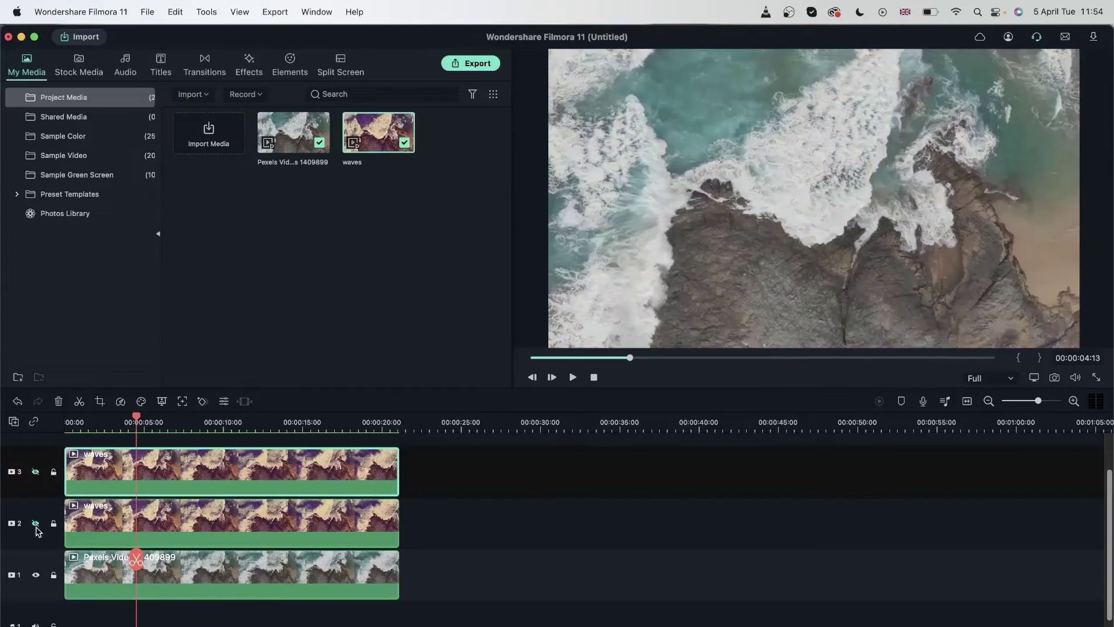
left_click(37, 525)
left_click(37, 525)
left_click(36, 472)
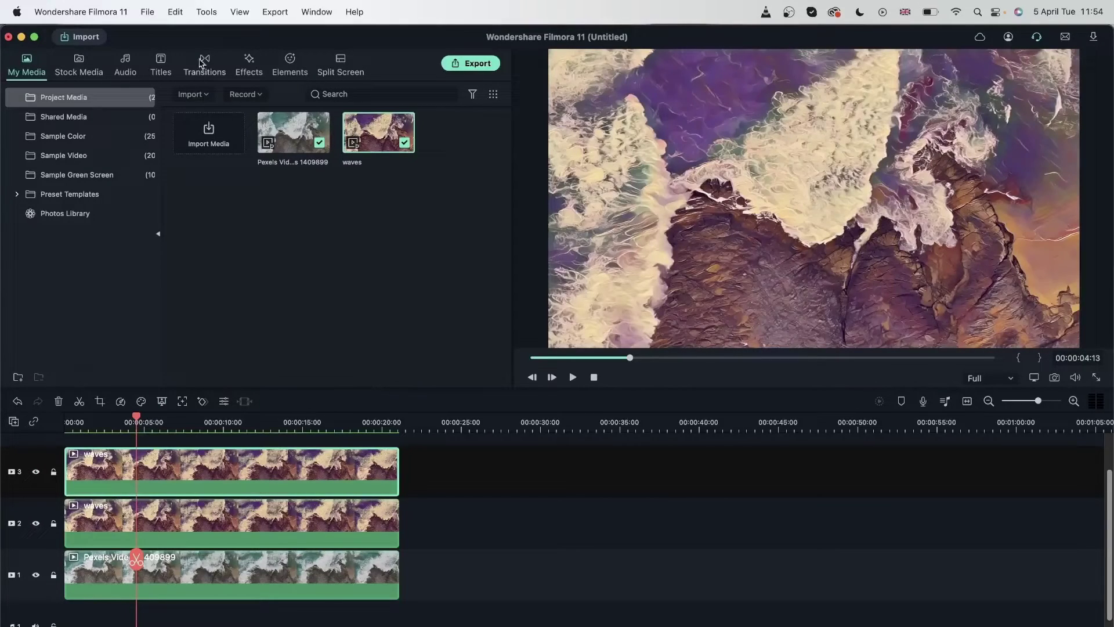
Add the Subdued filter on track 4, stretch it to 00:00:21:03, and set opacity 28
left_click(249, 63)
scroll(365, 443, "up", 2)
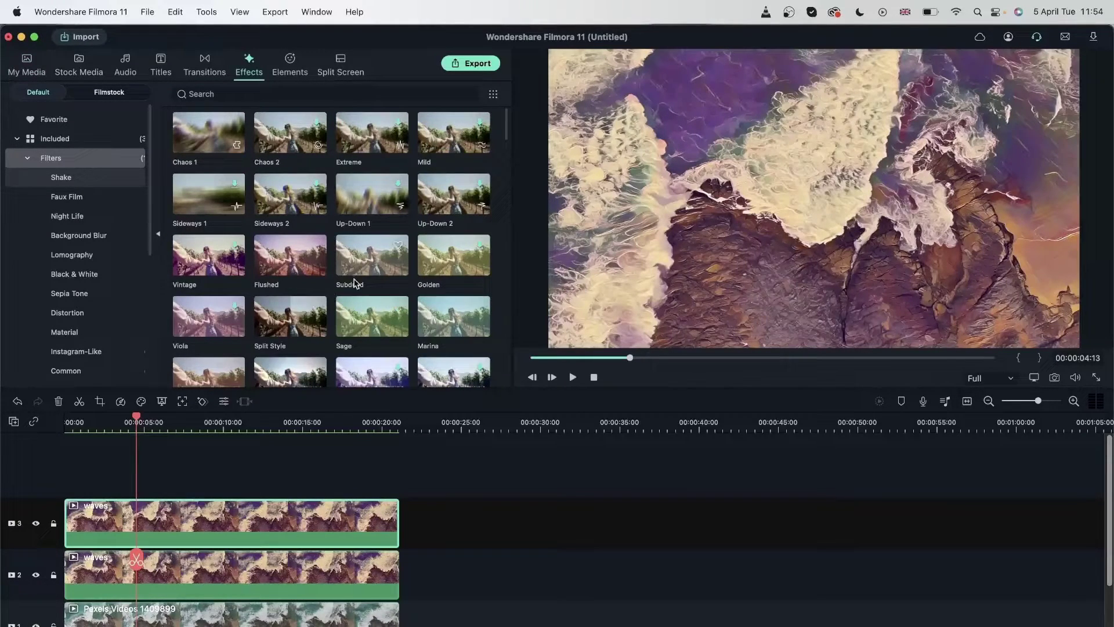
left_click_drag(381, 249, 69, 472)
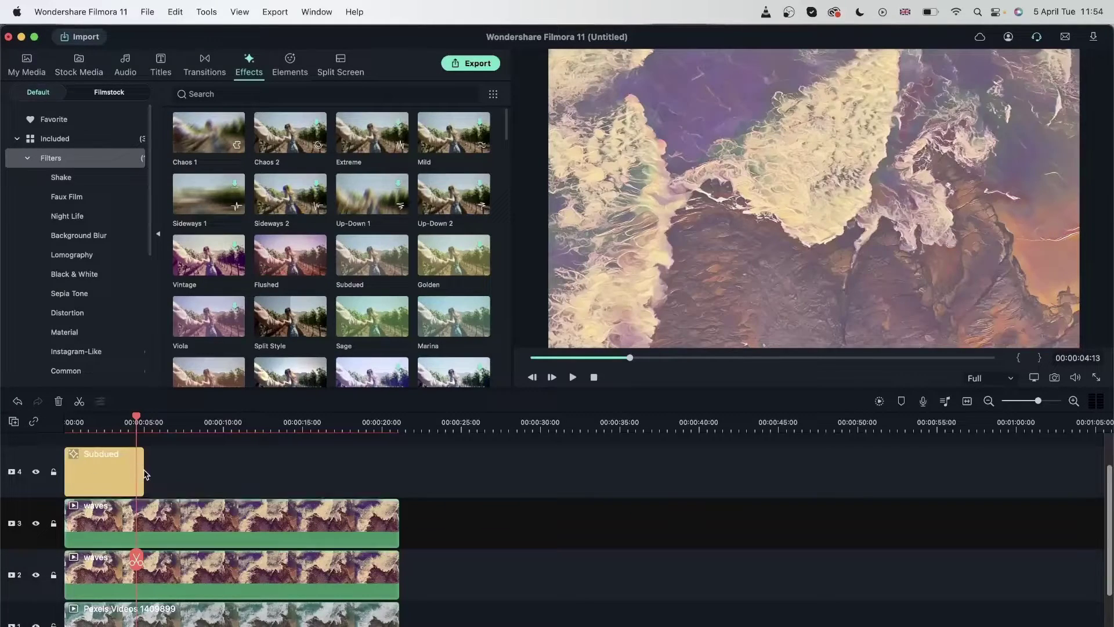
left_click_drag(142, 468, 399, 468)
double_click(299, 477)
left_click_drag(380, 143, 180, 143)
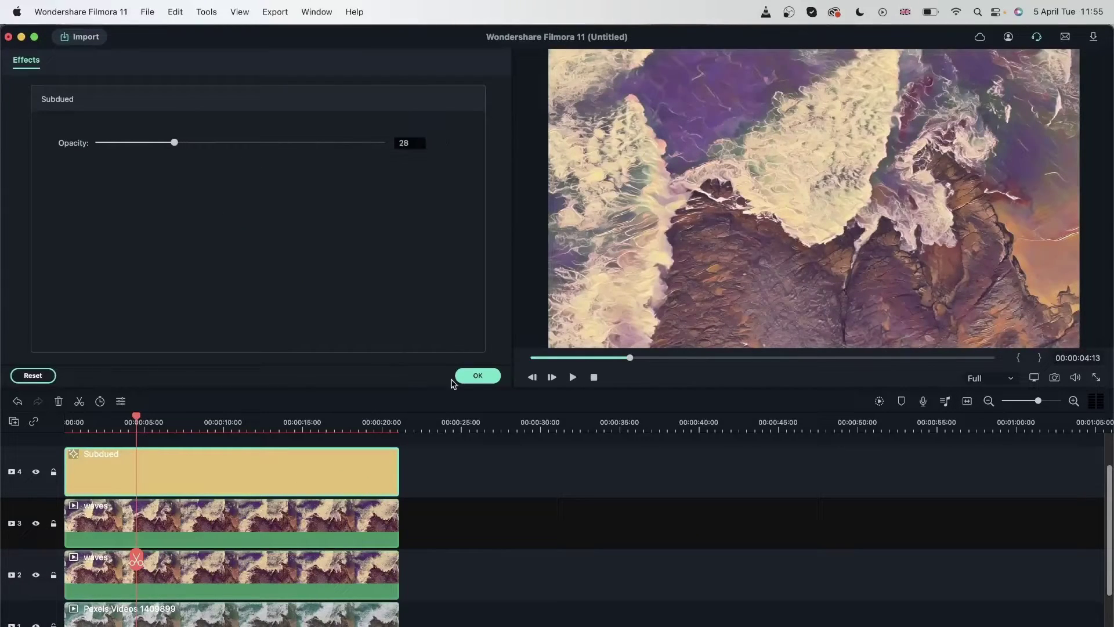
left_click(469, 376)
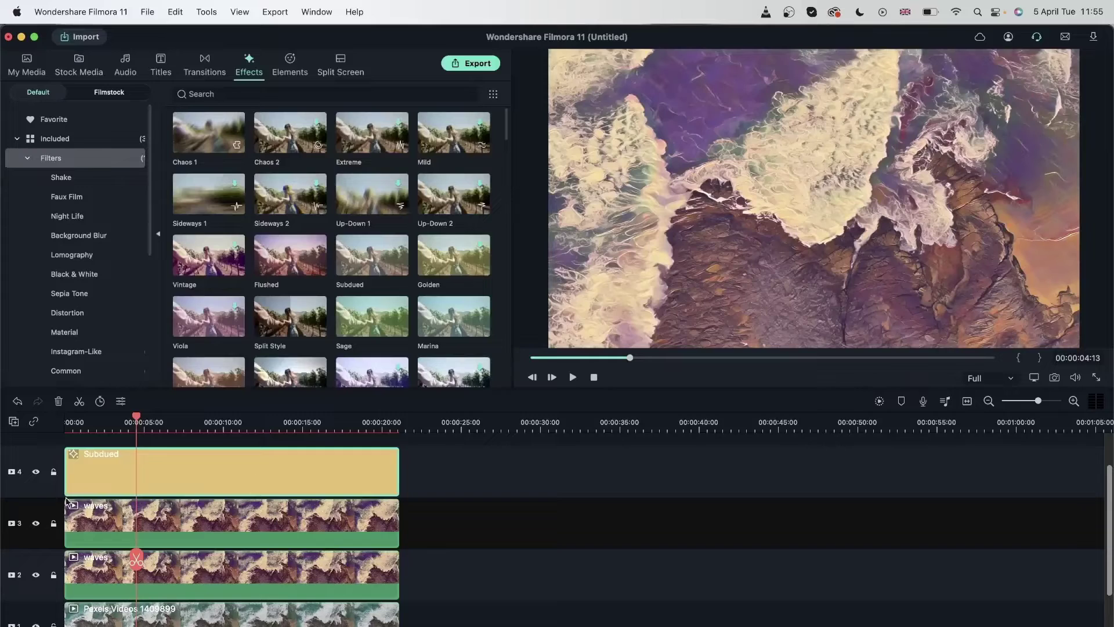
left_click(36, 472)
left_click(36, 471)
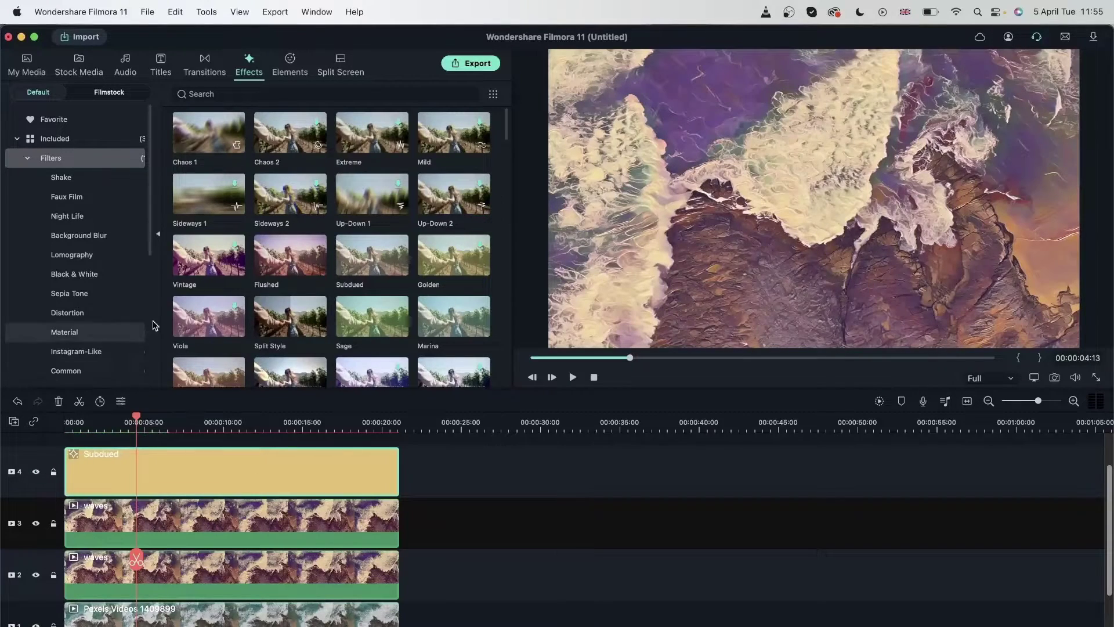
Place the Split Screen 1 template on track 3 and open it for editing
left_click(341, 65)
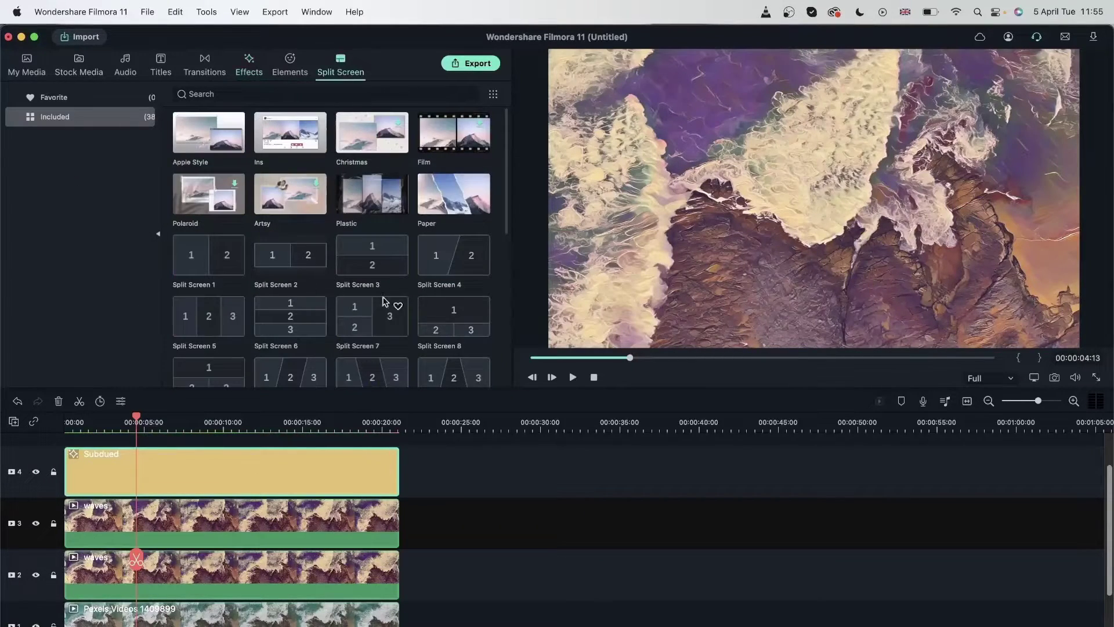
scroll(391, 302, "down", 1)
left_click_drag(193, 257, 576, 516)
double_click(613, 528)
left_click(580, 425)
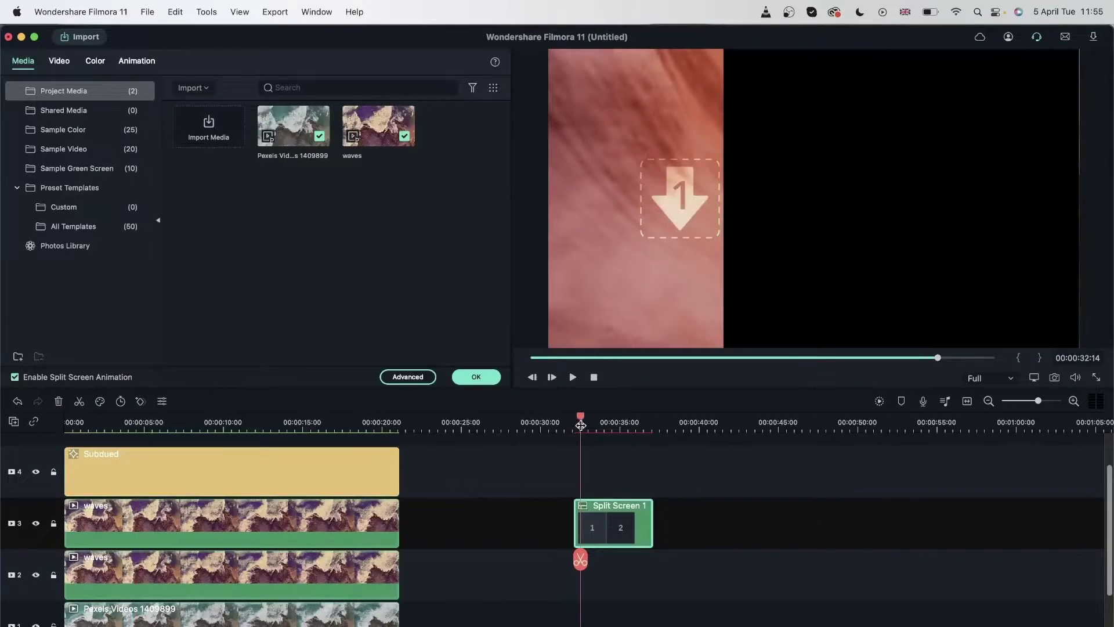
left_click(614, 425)
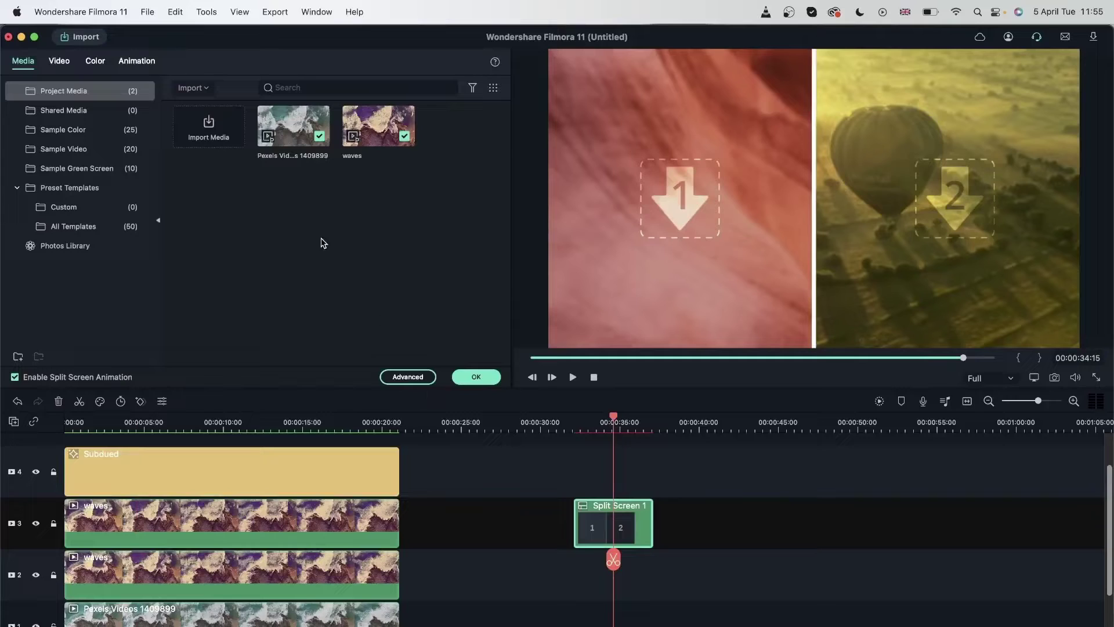
Fill panel 1 with the Pexels ocean footage and panel 2 with the waves clip
left_click_drag(270, 129, 680, 208)
left_click_drag(371, 128, 967, 170)
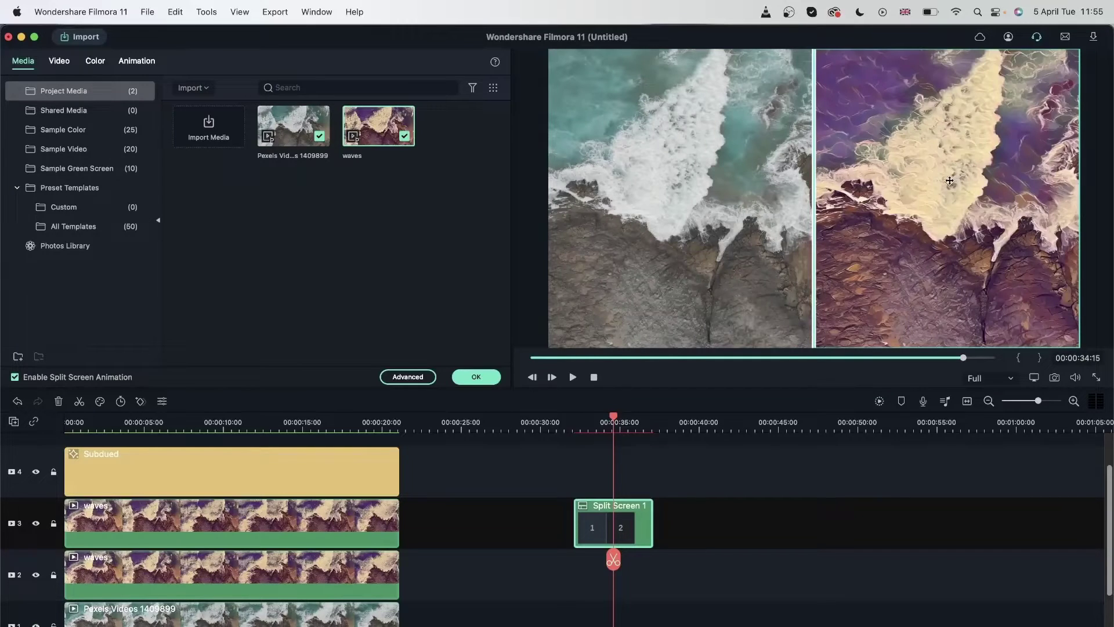
left_click(694, 209)
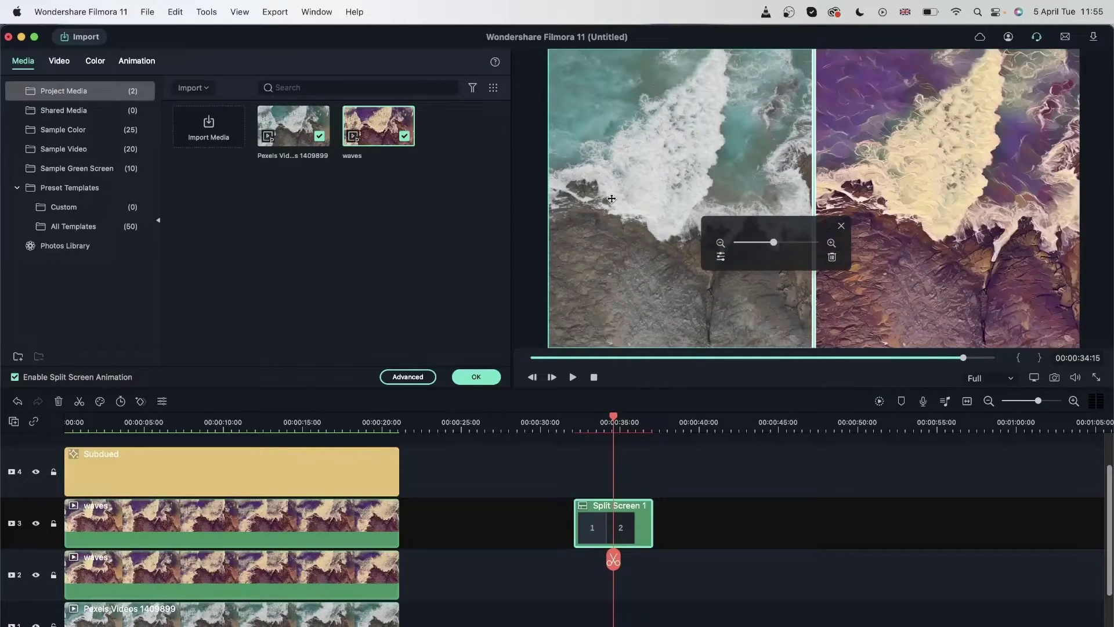
left_click_drag(612, 199, 604, 205)
In Advanced Split Screen Edit, shift the ocean footage horizontally within its panel
left_click(413, 377)
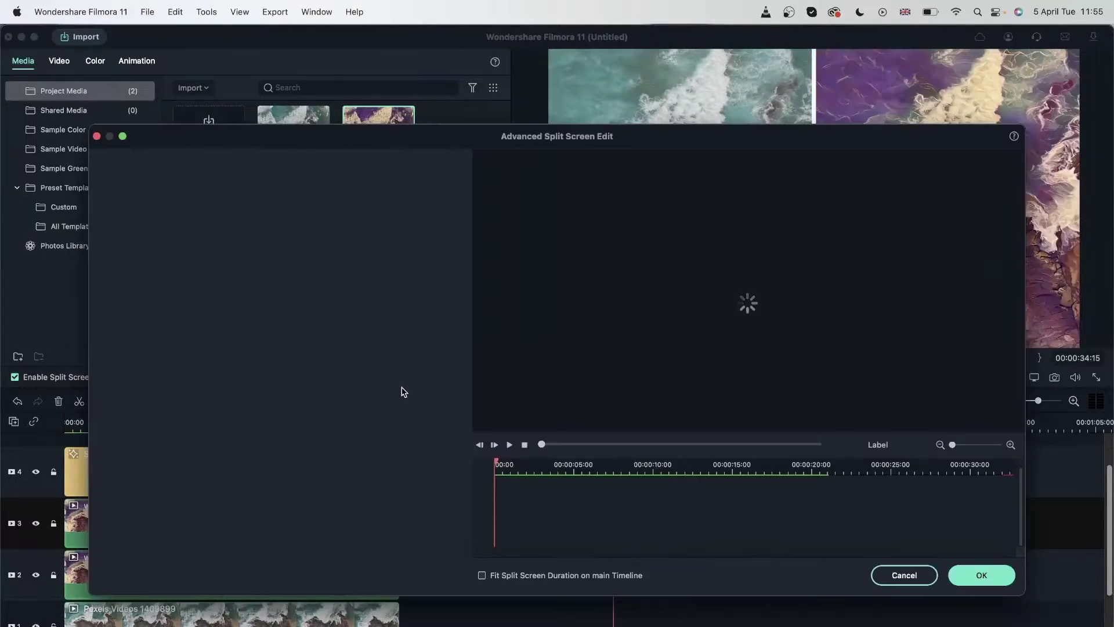
left_click_drag(655, 140, 635, 64)
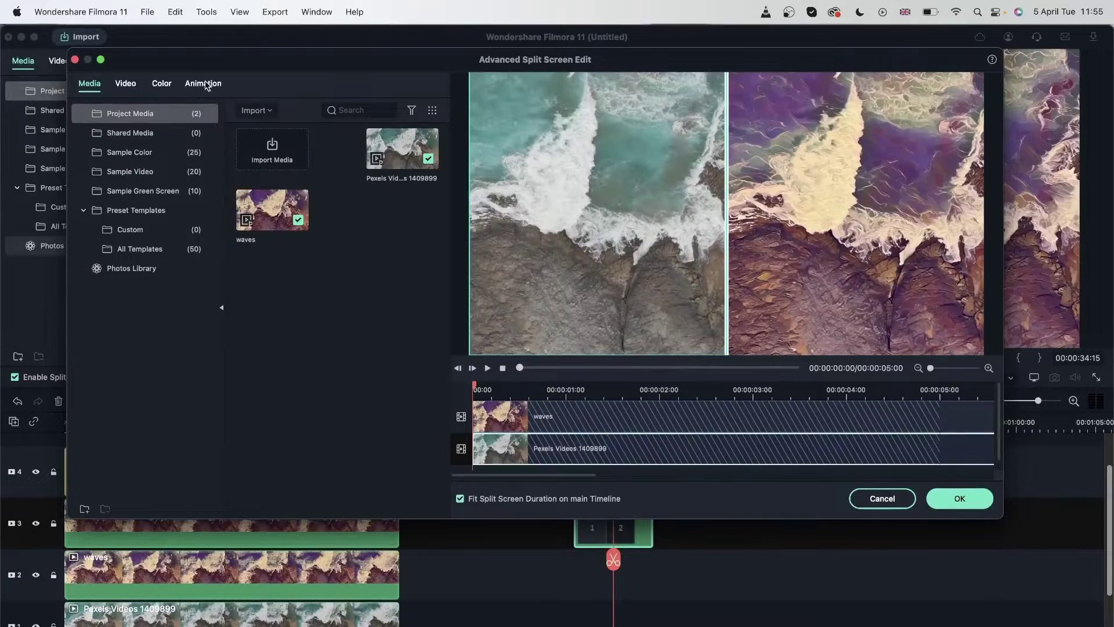
left_click(125, 84)
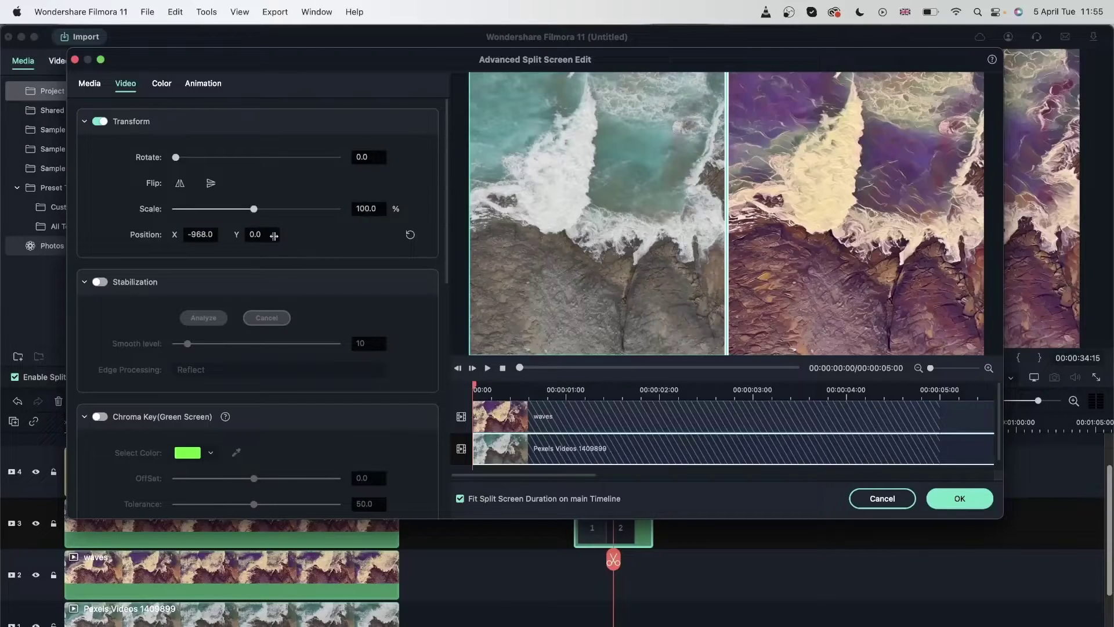
left_click_drag(196, 234, 376, 213)
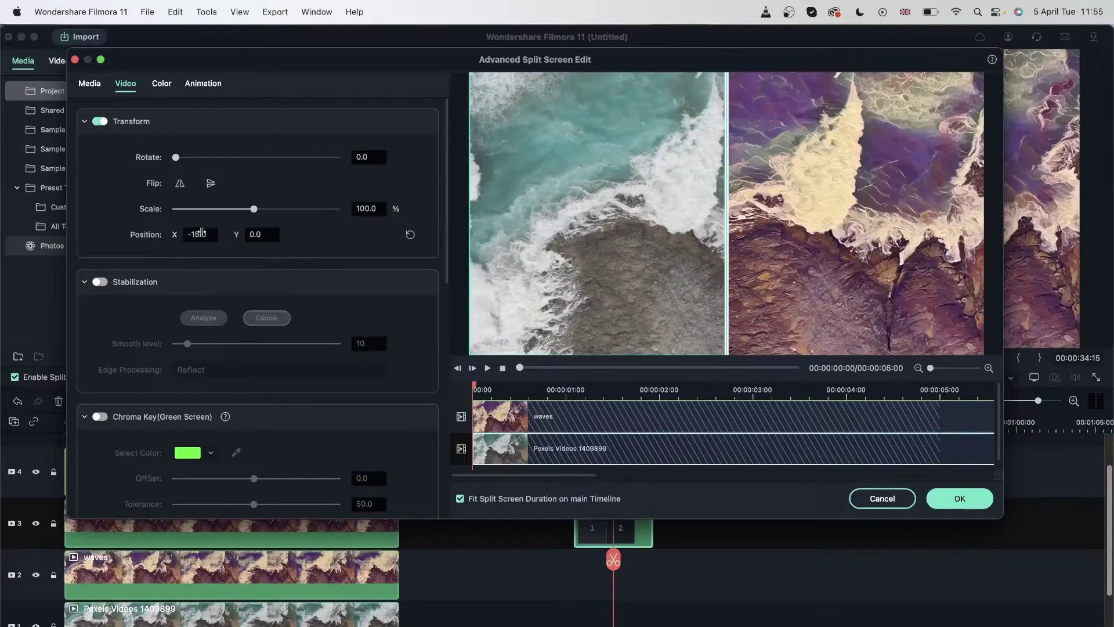
left_click_drag(200, 232, 273, 236)
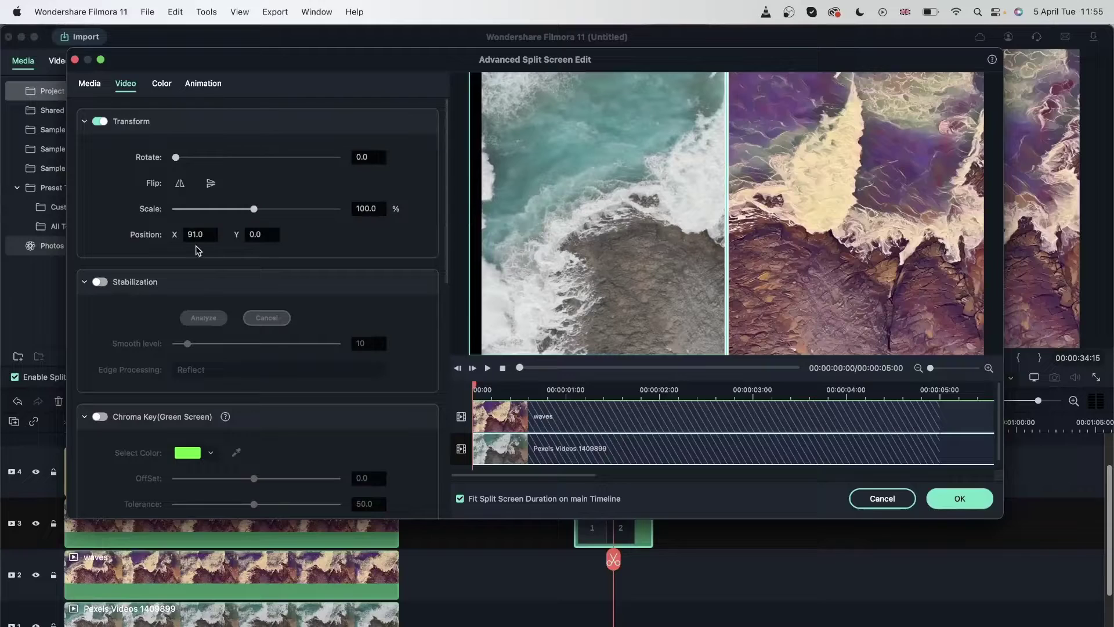
left_click_drag(198, 250, 142, 238)
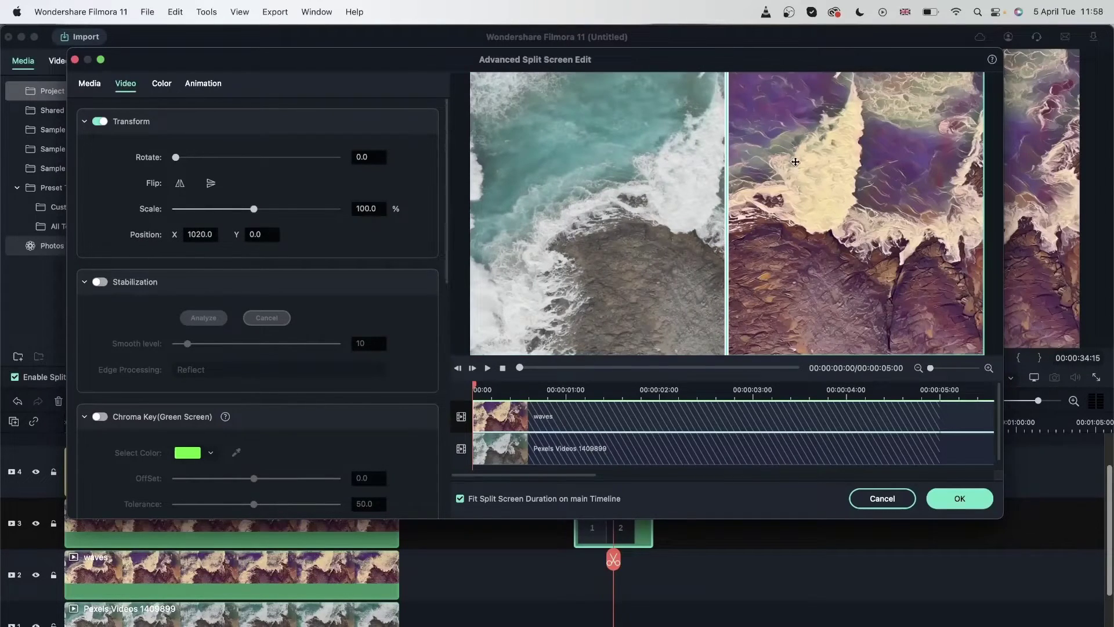
Set the waves footage's Position X to 32.0, preview playback, and apply the changes
left_click_drag(198, 236, 597, 237)
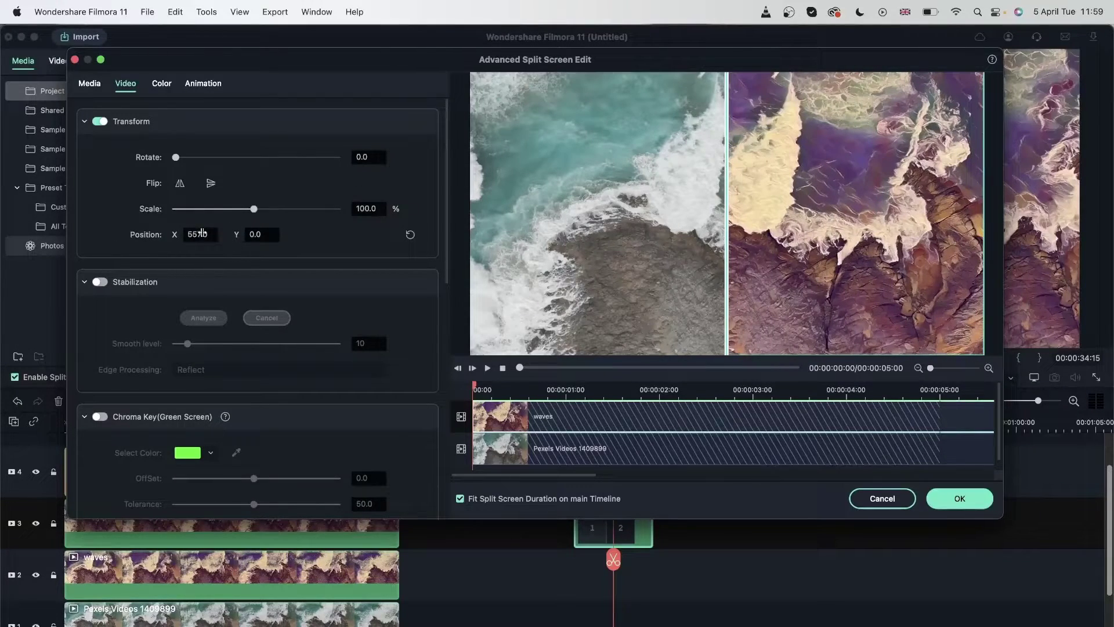
left_click_drag(199, 234, 10, 248)
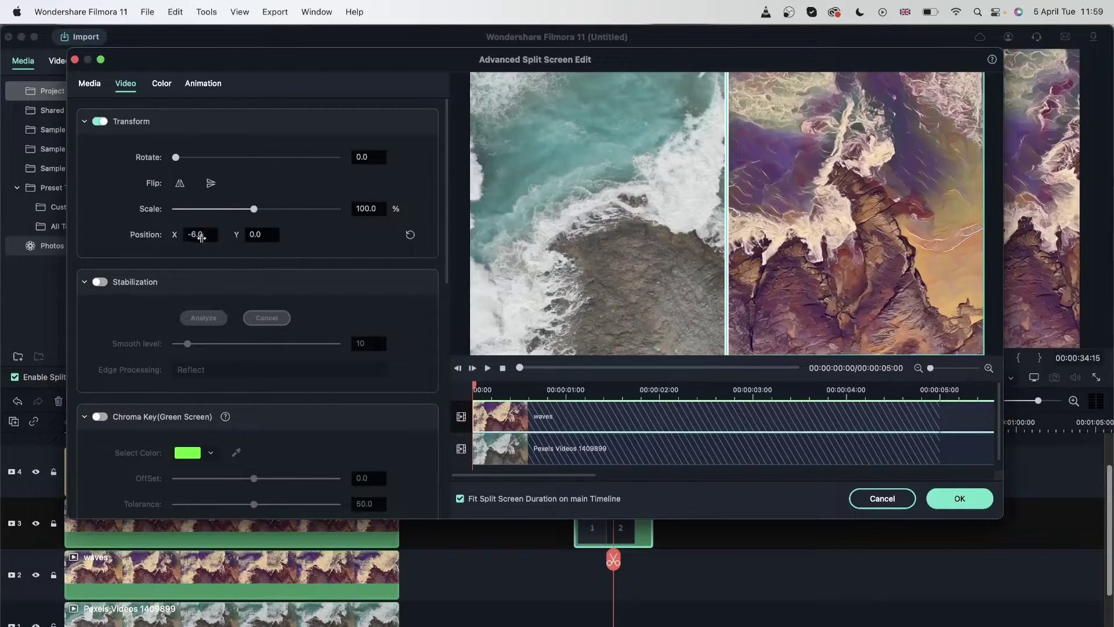
left_click_drag(201, 236, 231, 238)
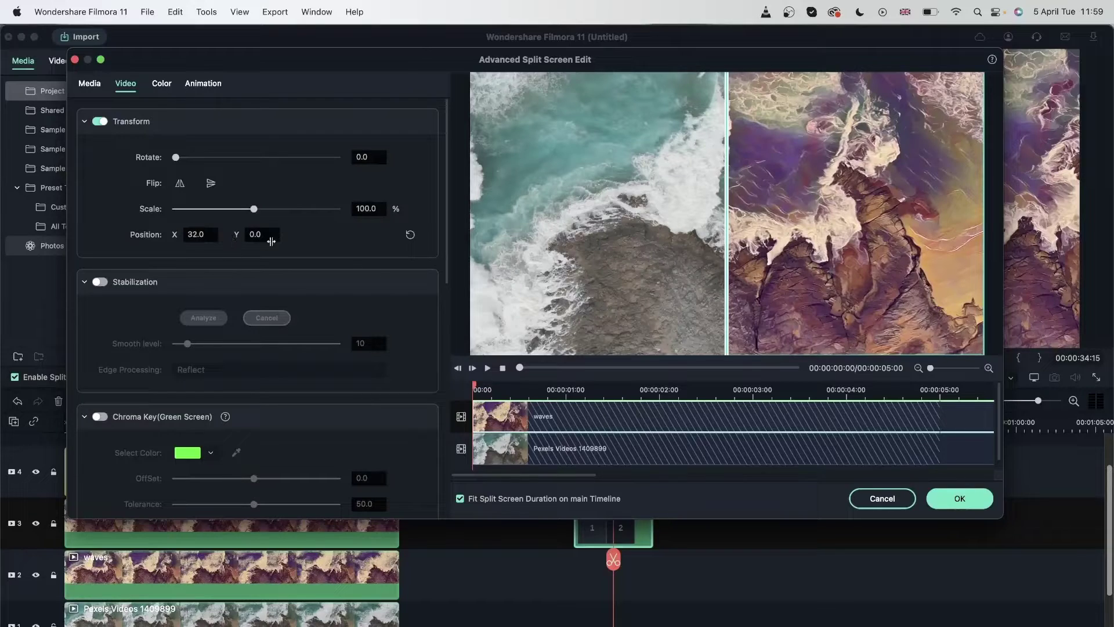
left_click(488, 368)
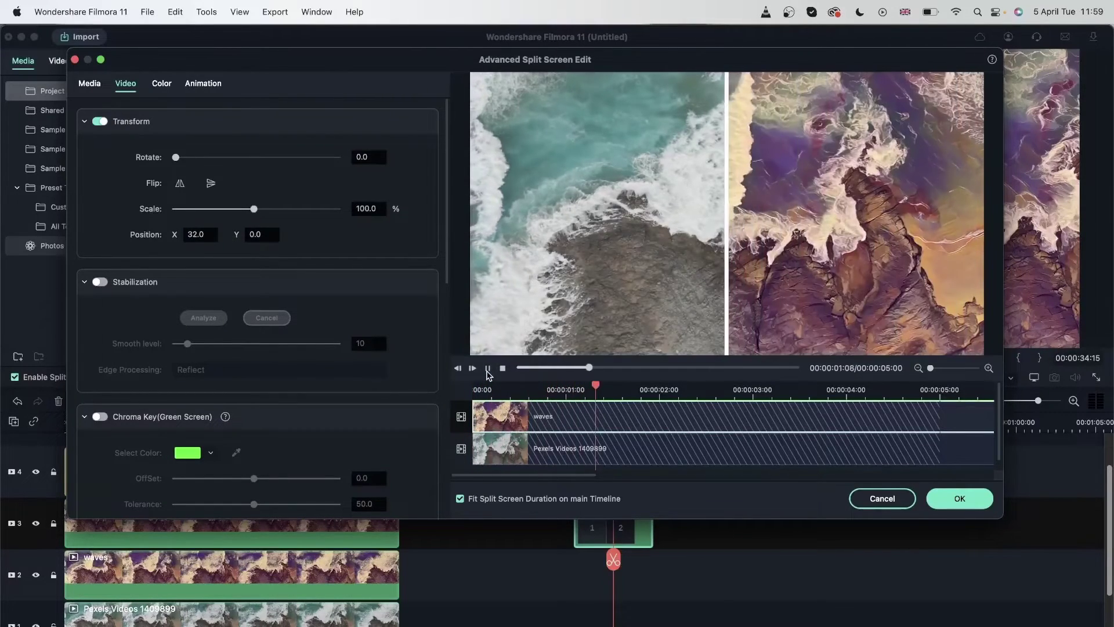
key("space")
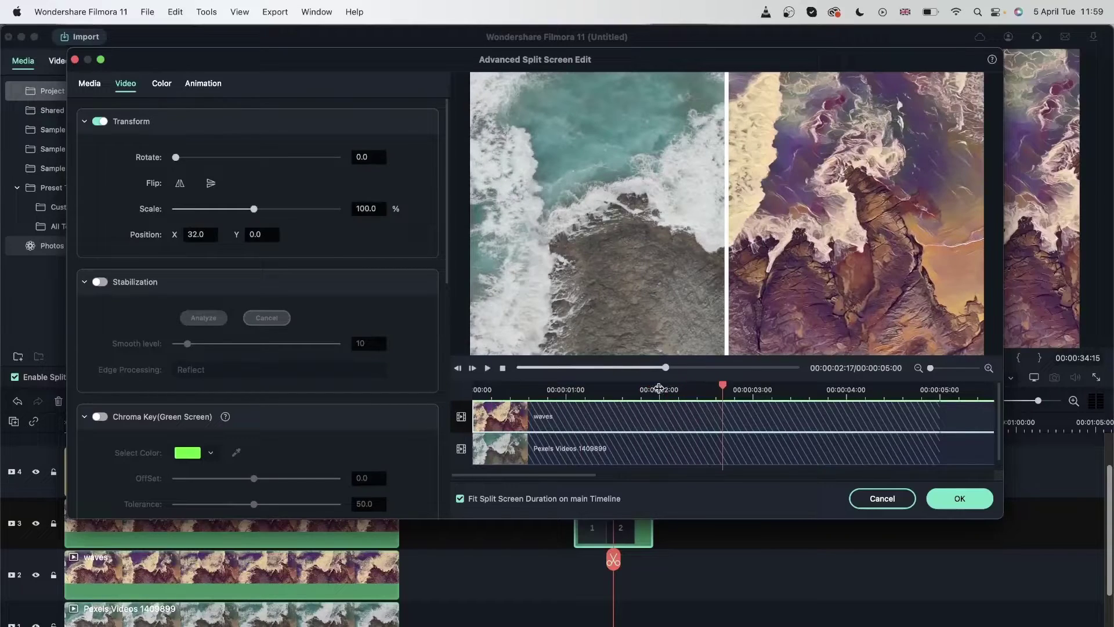
left_click_drag(665, 373, 526, 370)
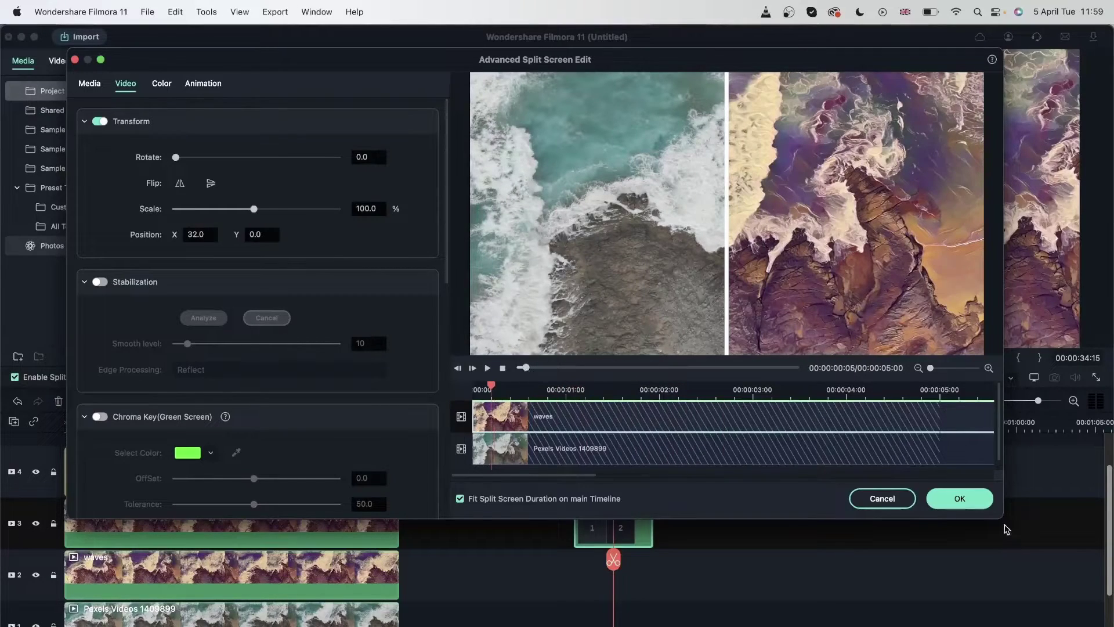
left_click(960, 499)
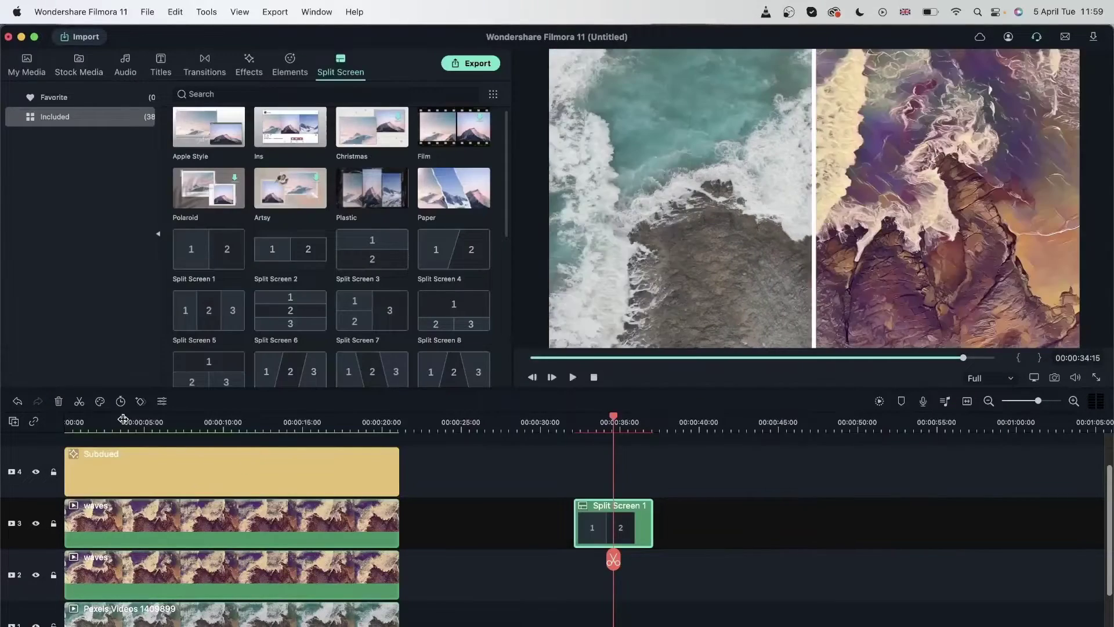
left_click(120, 422)
left_click_drag(123, 420, 2, 434)
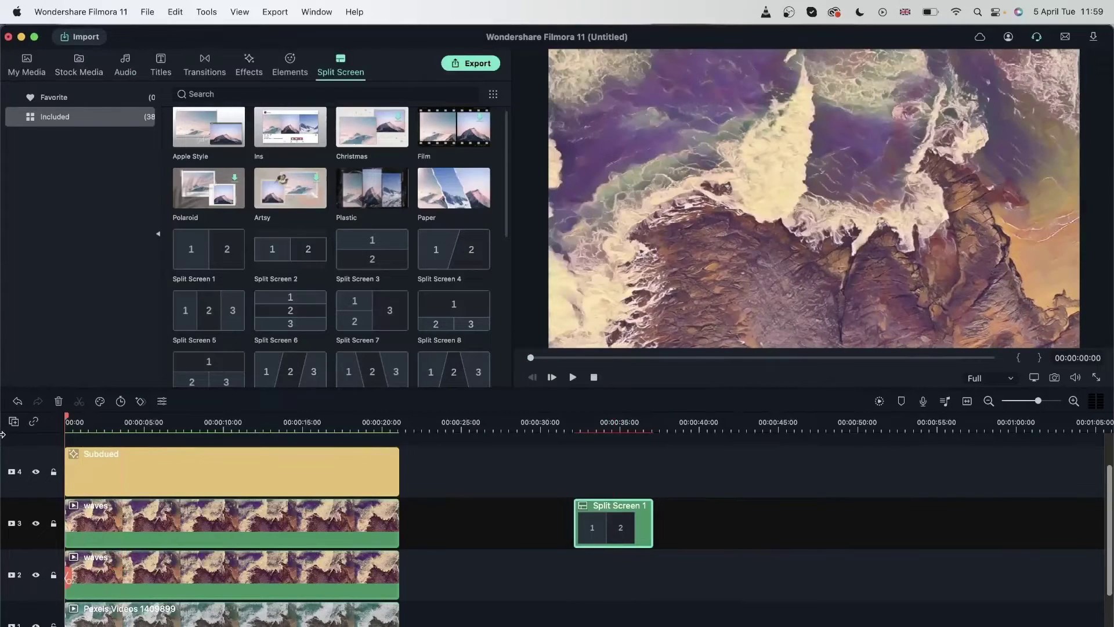
key("space")
left_click(569, 423)
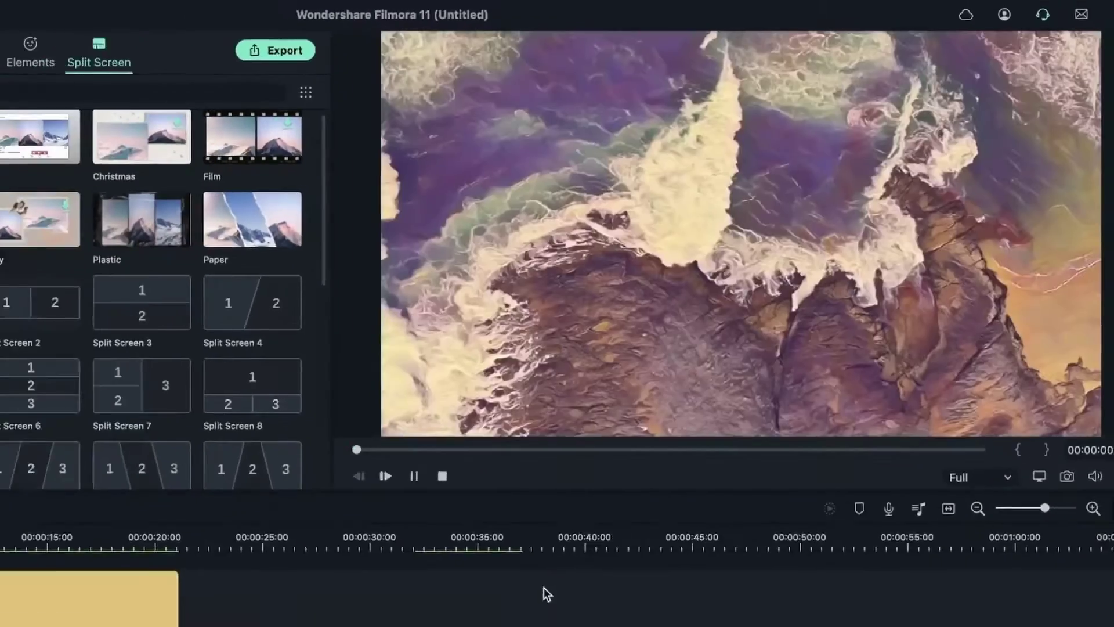
key("space")
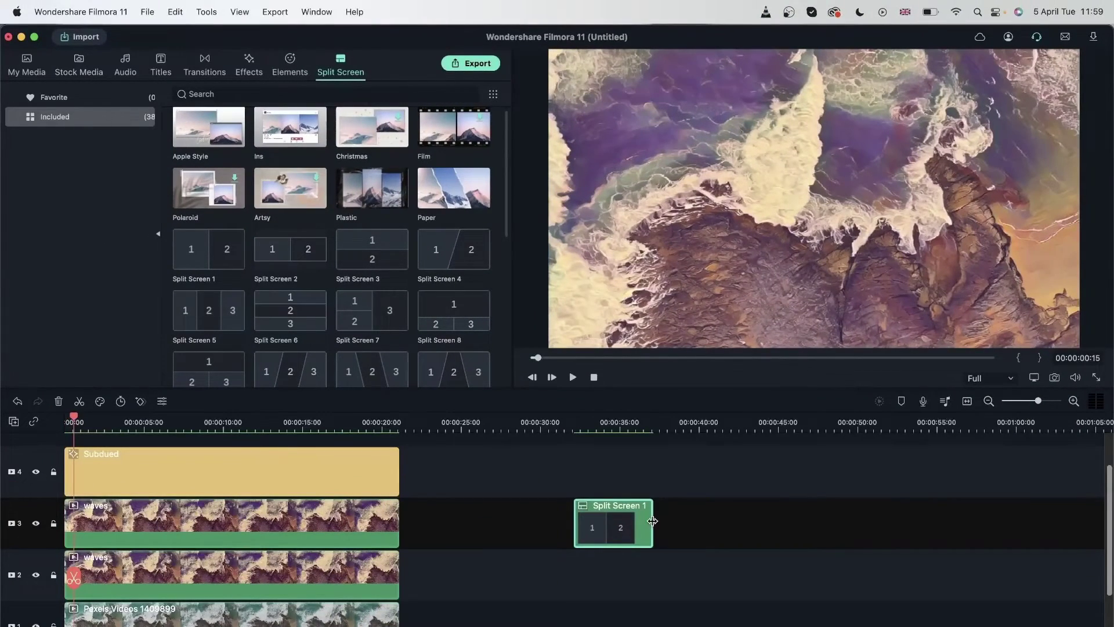
Extend the Split Screen 1 clip past the 50-second mark and render a preview
left_click_drag(653, 521, 983, 522)
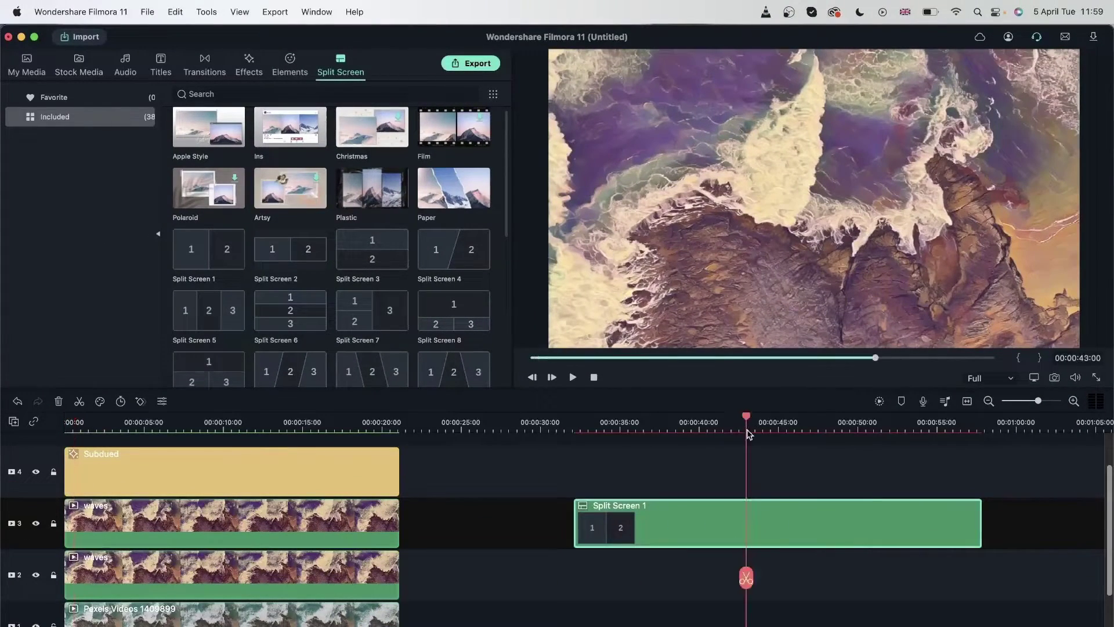
left_click(745, 423)
left_click_drag(747, 421, 938, 450)
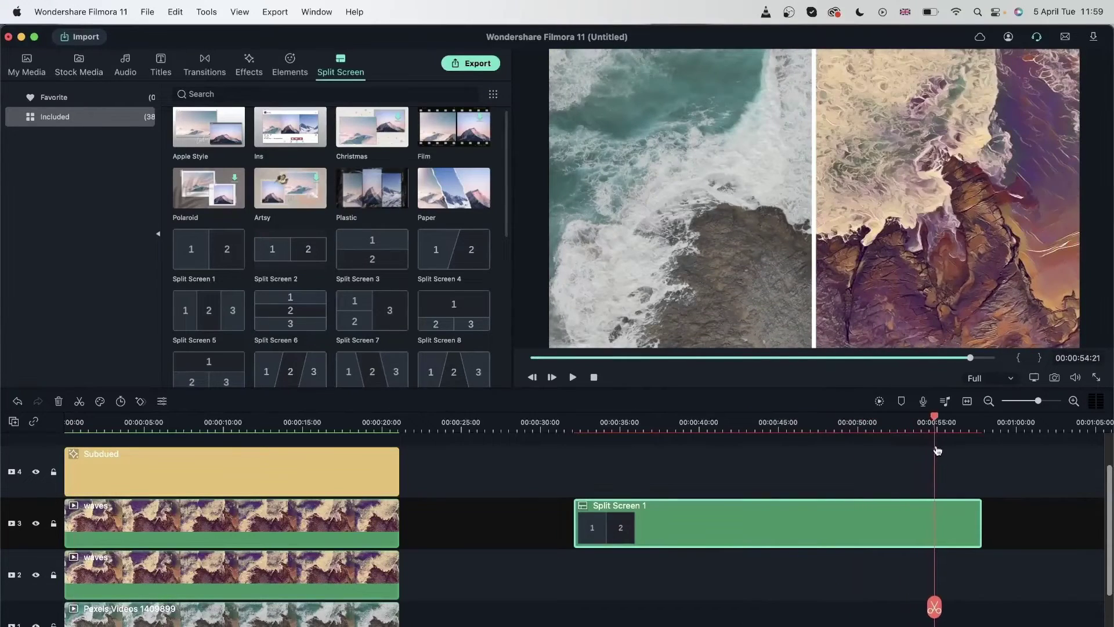
left_click(880, 401)
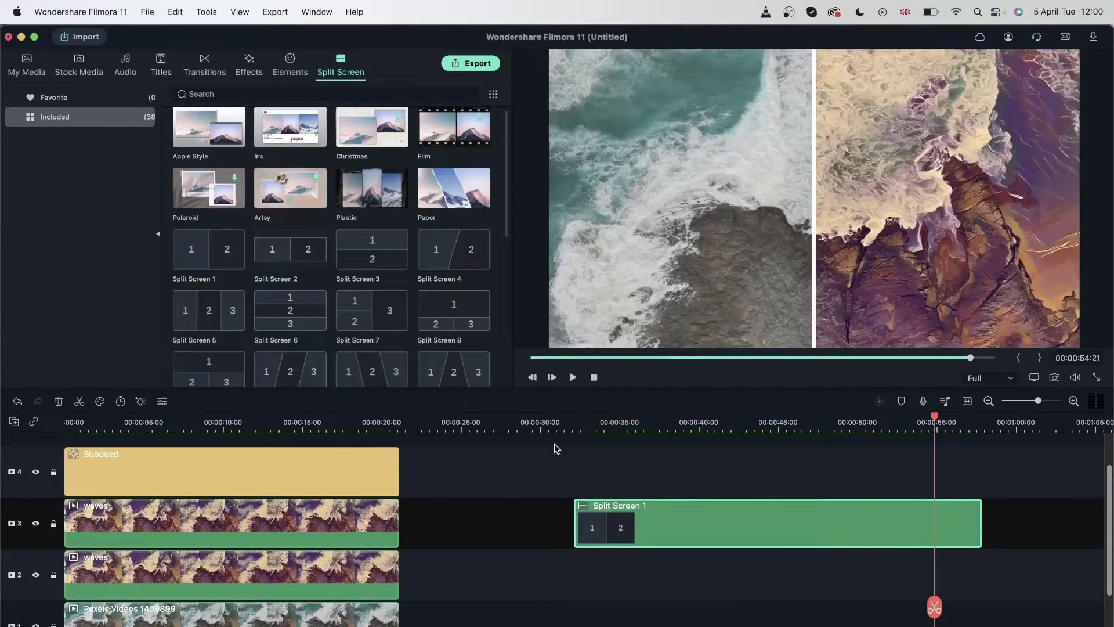
left_click(575, 418)
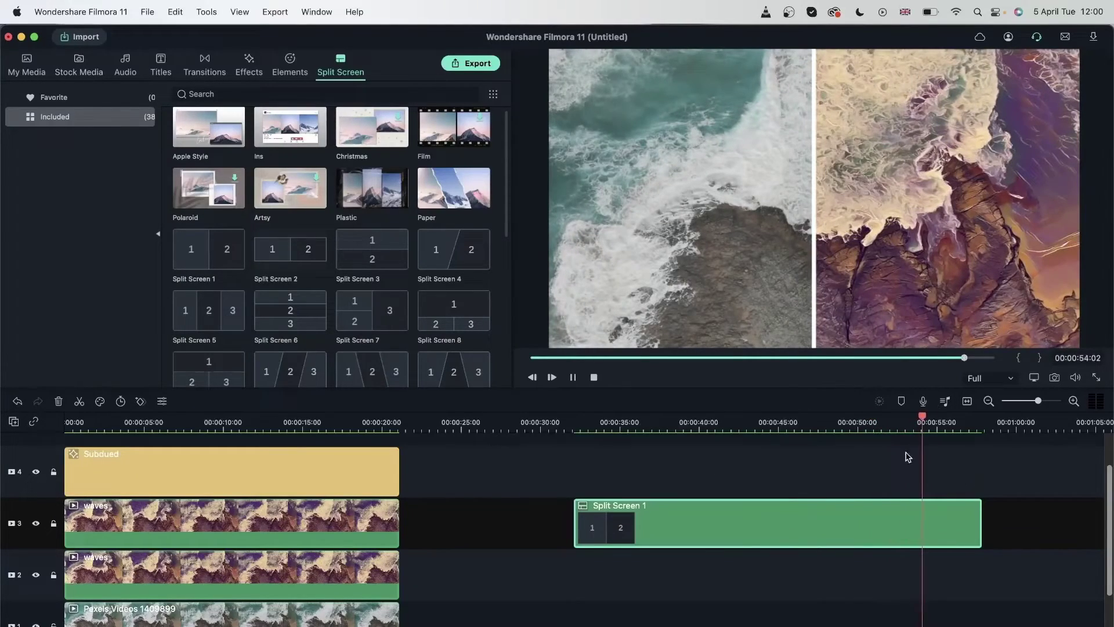
Pause playback and trim the Split Screen 1 clip to end at about 50 seconds
key("space")
left_click(841, 432)
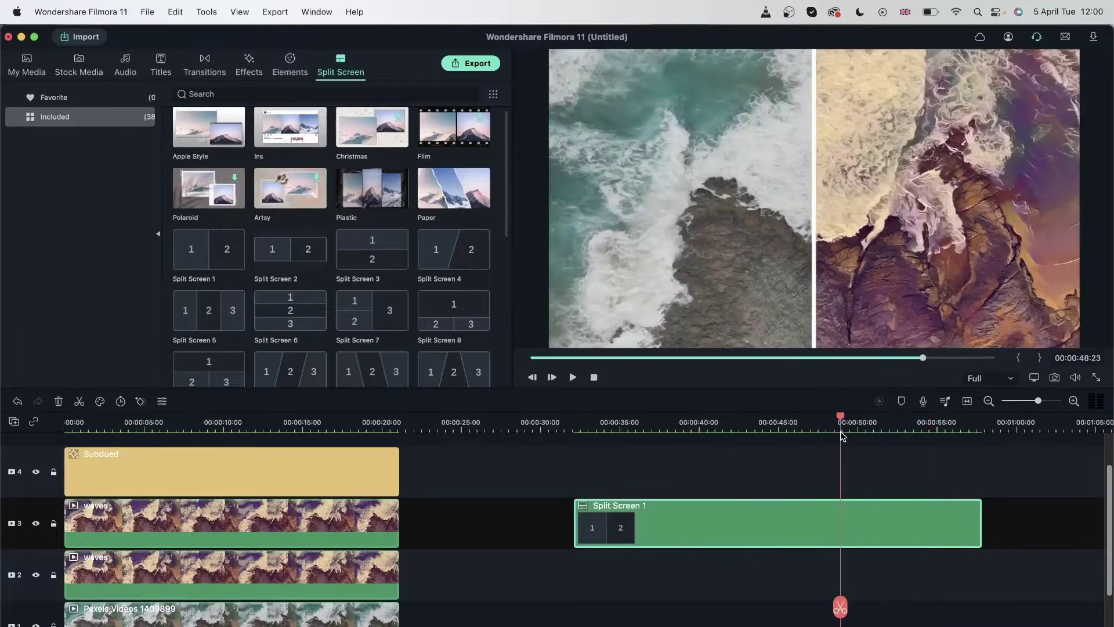
left_click_drag(840, 419, 865, 429)
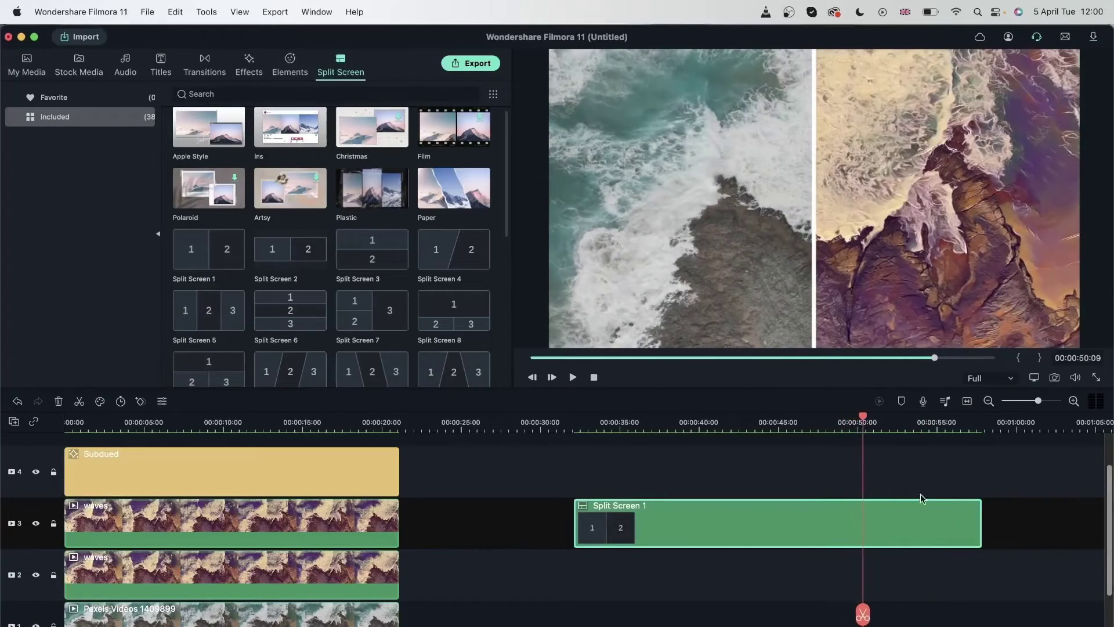
left_click_drag(979, 524, 863, 525)
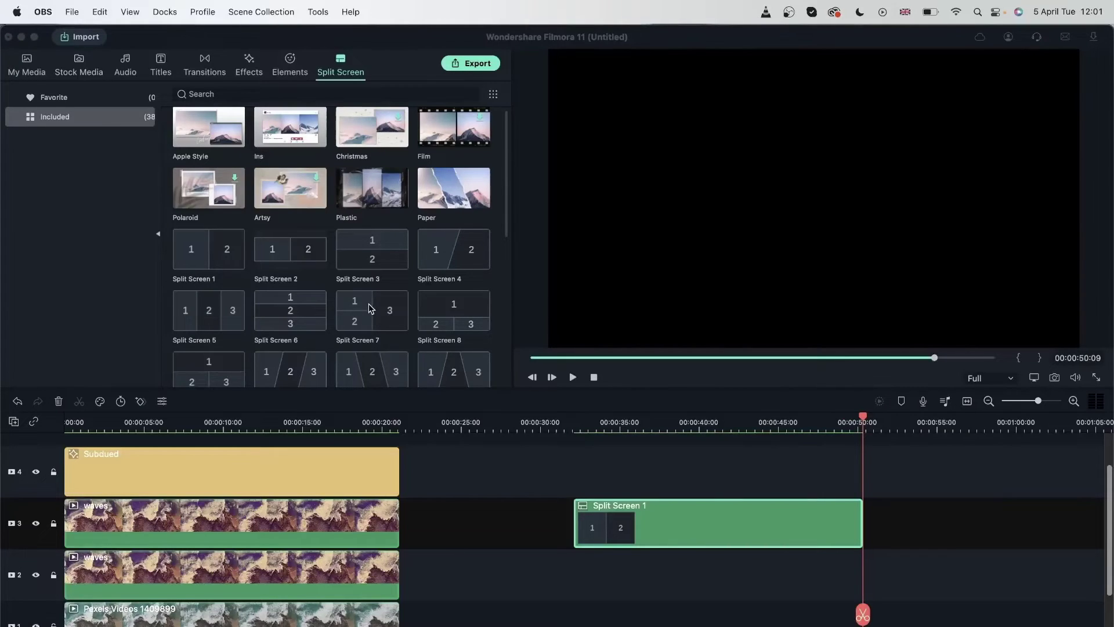
Preview the Split Screen 7 and Ins Instagram-style templates, then stop the preview
left_click(369, 307)
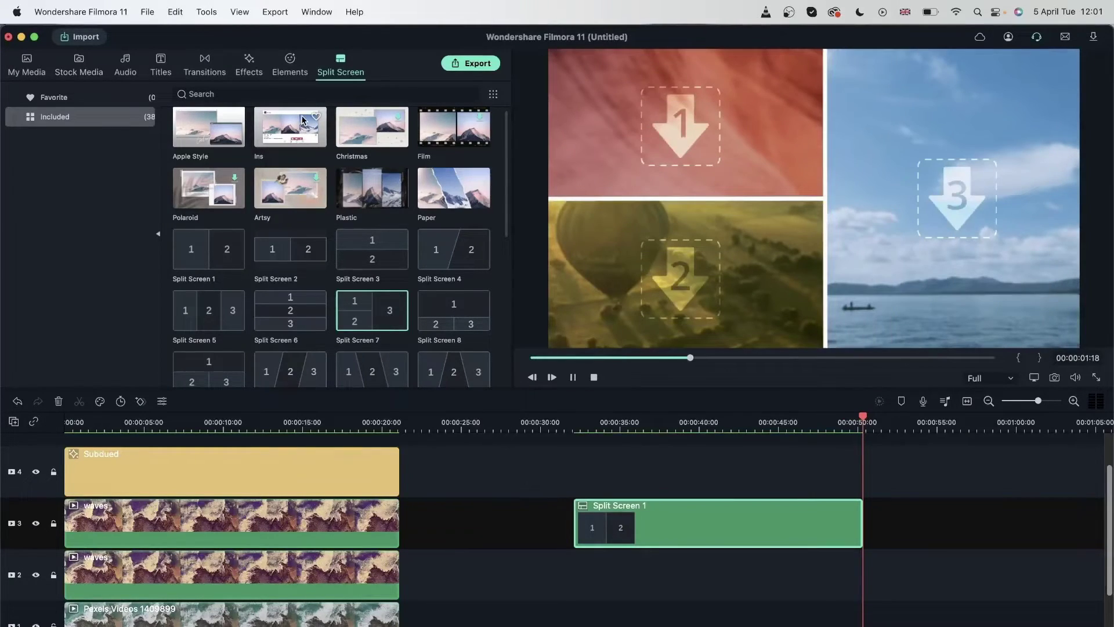
left_click(303, 120)
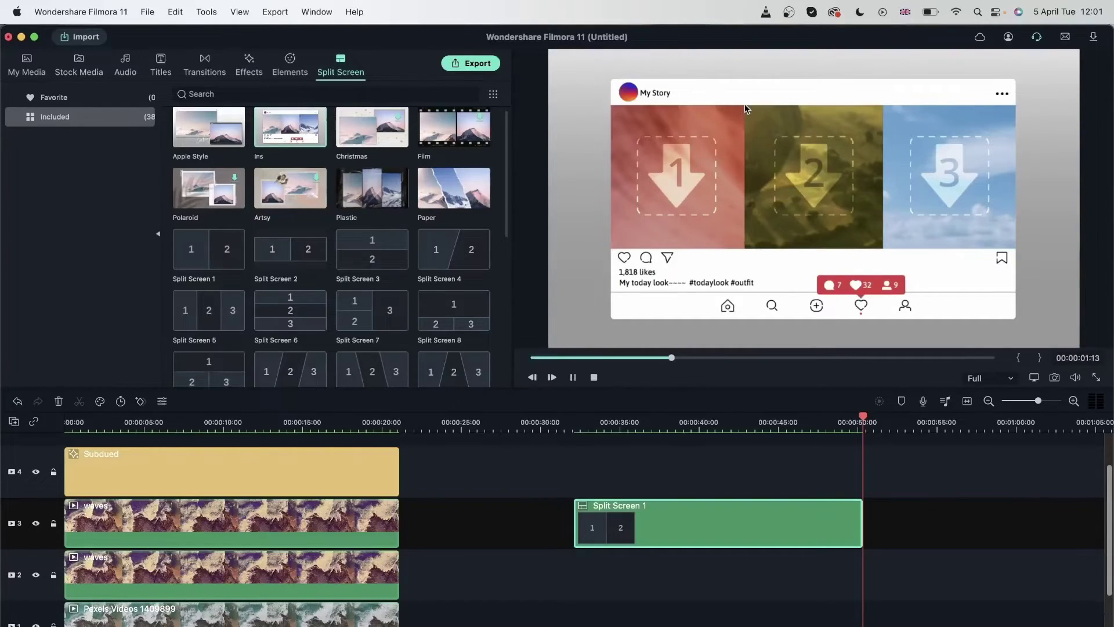
left_click(574, 378)
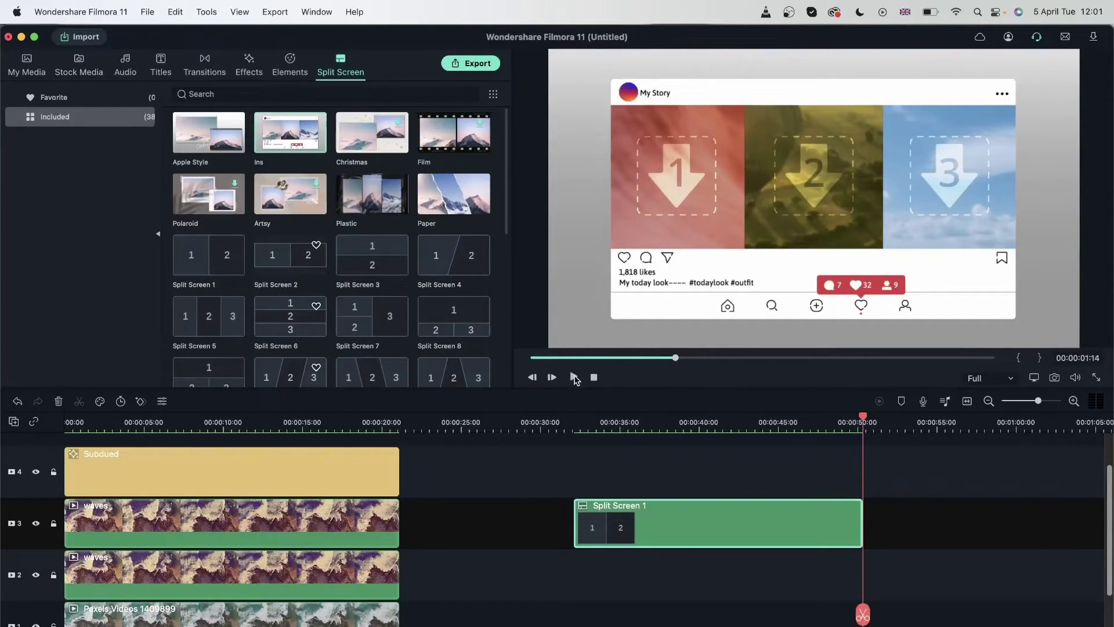
Replace the Split Screen 1 clip on track 3 with the Ins template at about 00:00:31
left_click(594, 494)
key("Delete")
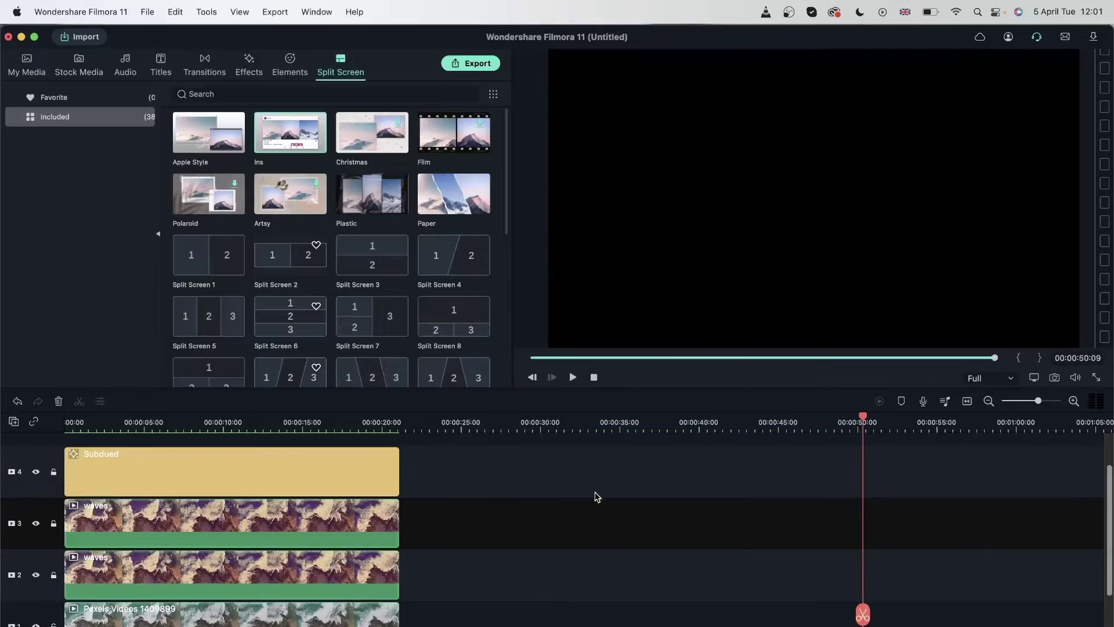
left_click_drag(284, 127, 946, 522)
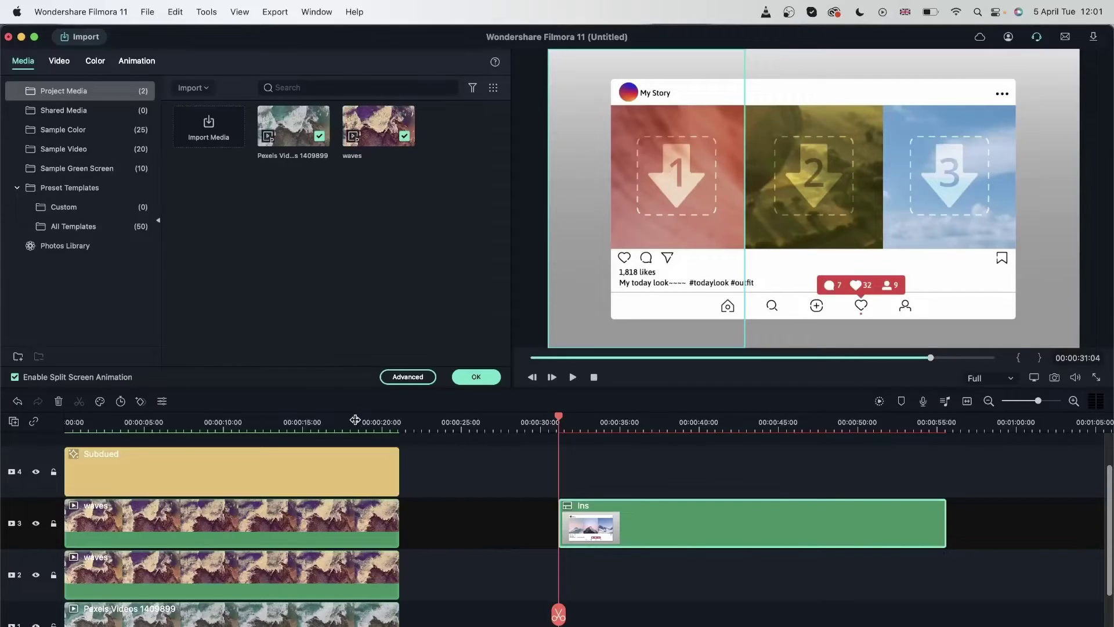
left_click(452, 533)
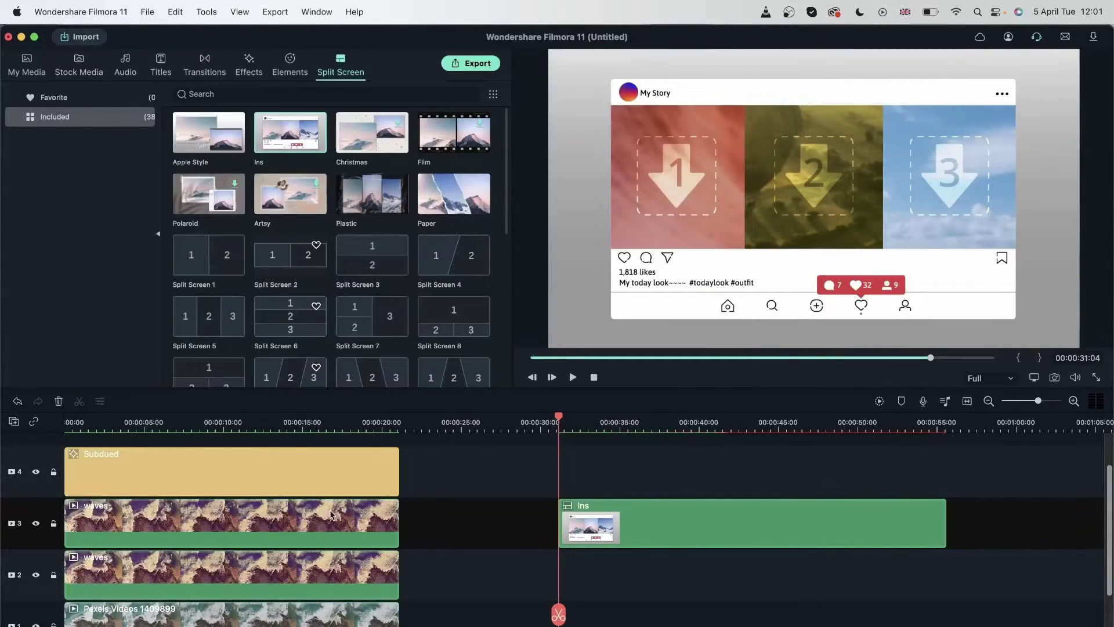
left_click(260, 419)
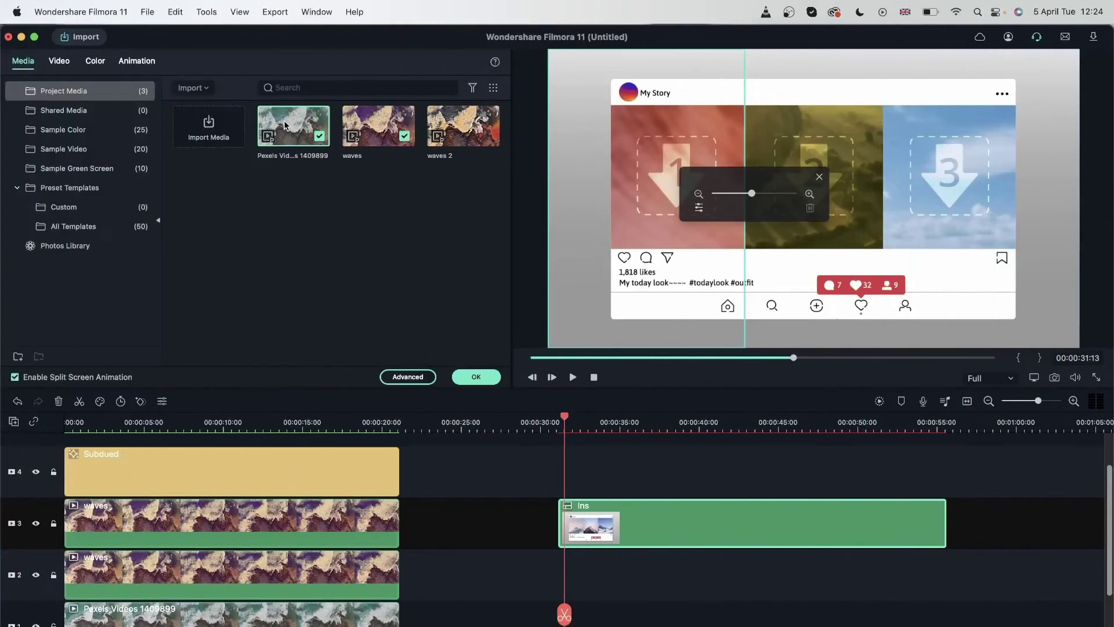
Drop Pexels Videos 1409899, waves and waves 2 into the Ins template's panels 1, 2 and 3
left_click_drag(369, 126, 671, 179)
left_click(837, 166)
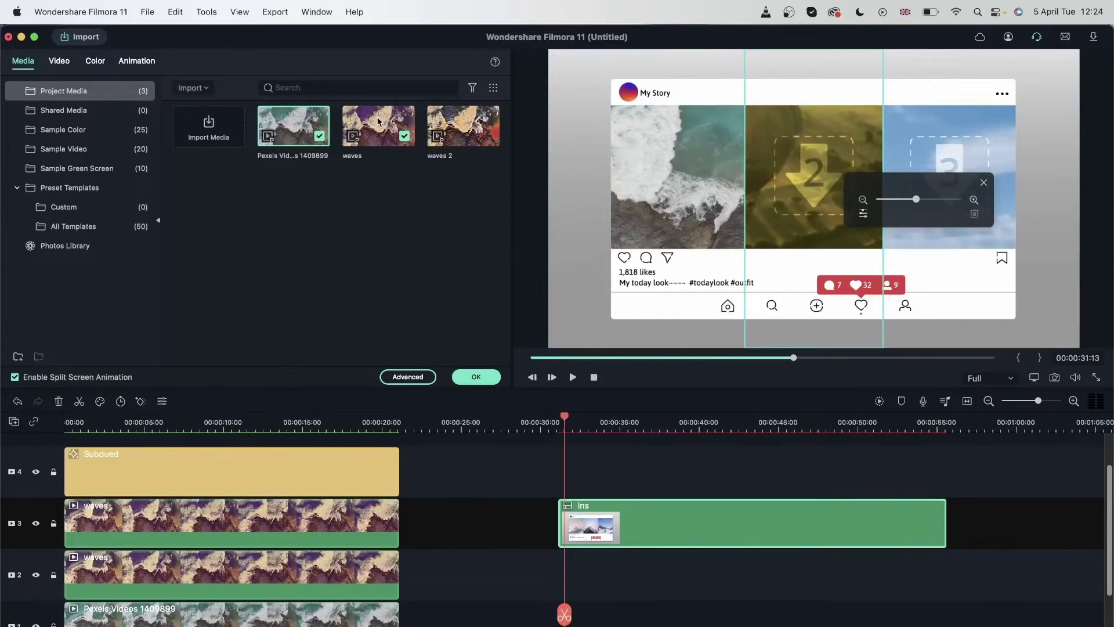
left_click_drag(378, 122, 817, 169)
left_click(960, 188)
left_click_drag(455, 125, 928, 182)
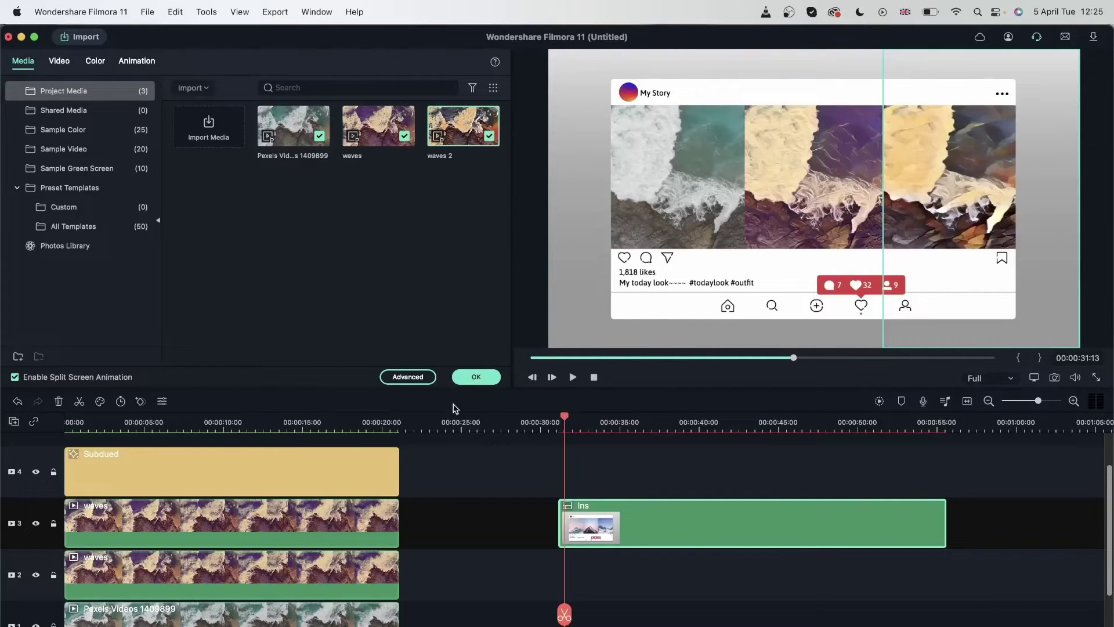
In Advanced Split Screen Edit, shift the first panel's footage horizontally using Transform Position X
left_click(416, 384)
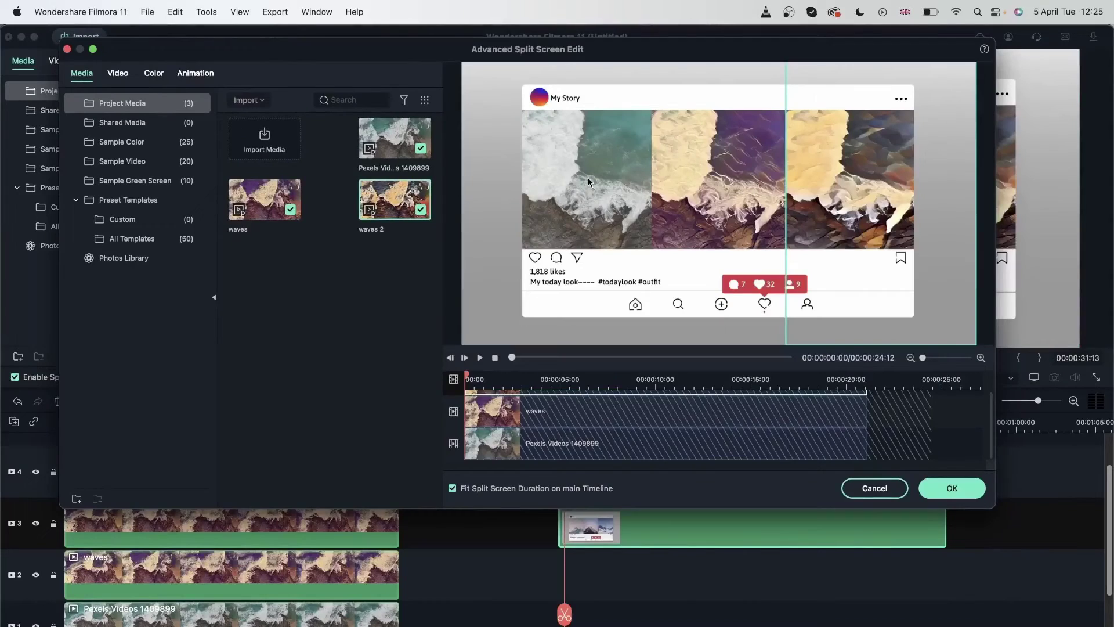
left_click(583, 174)
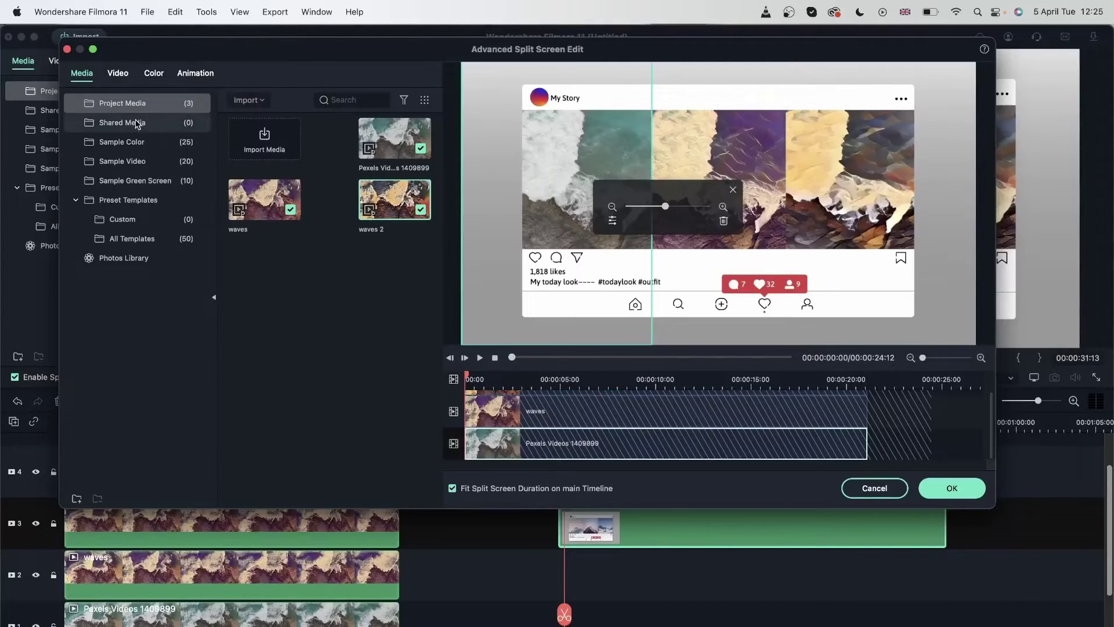
left_click(117, 73)
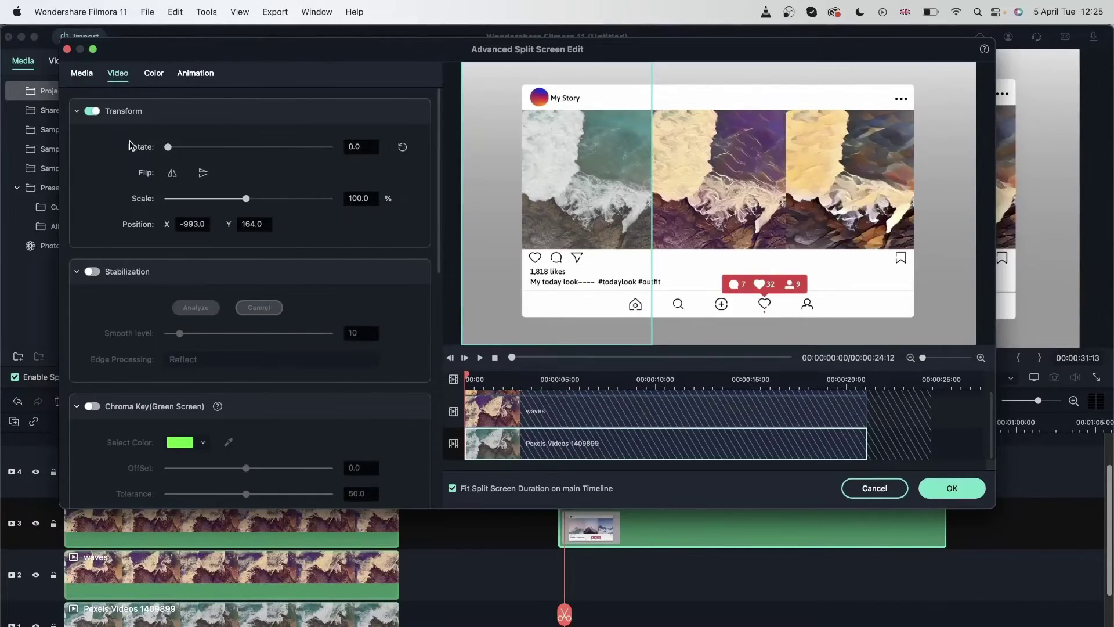
left_click_drag(196, 225, 769, 210)
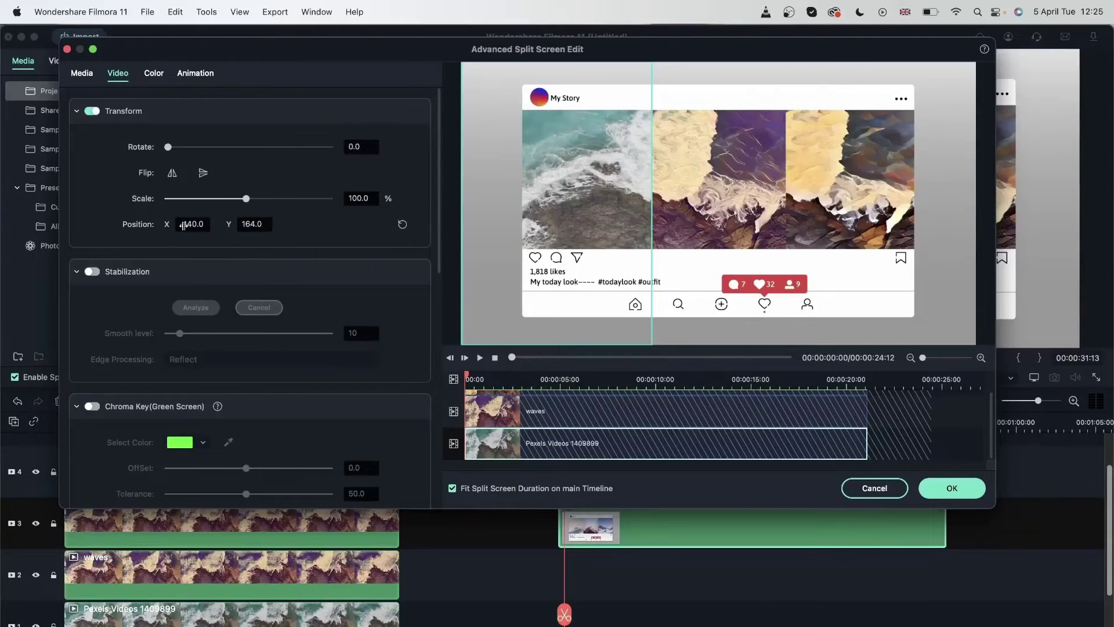
left_click_drag(183, 226, 570, 187)
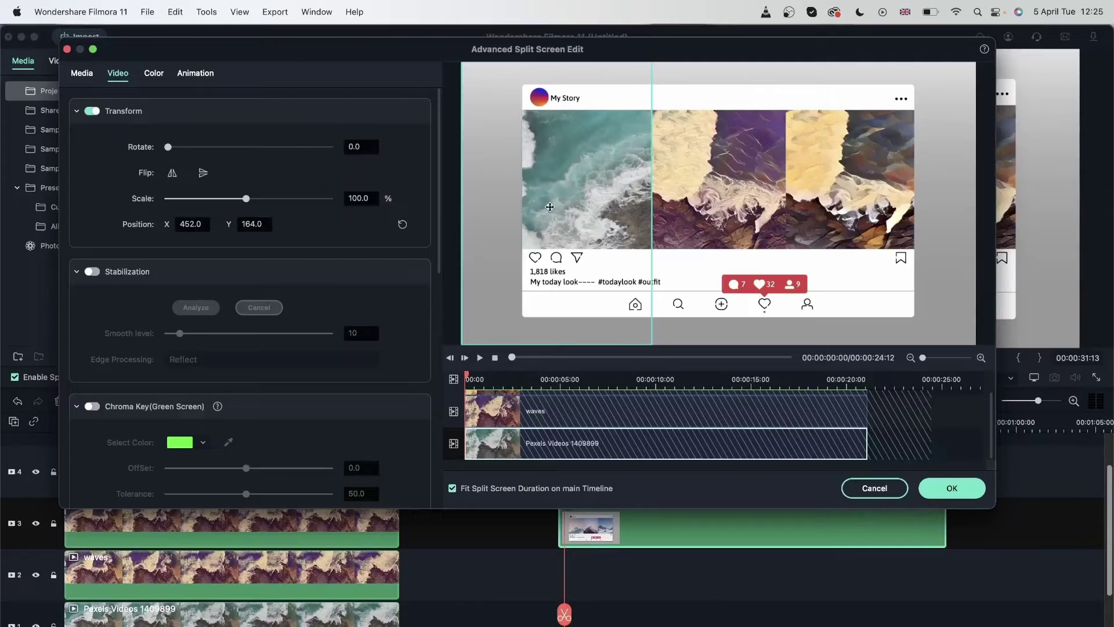
Reposition the middle panel's footage horizontally with Position X
left_click(705, 186)
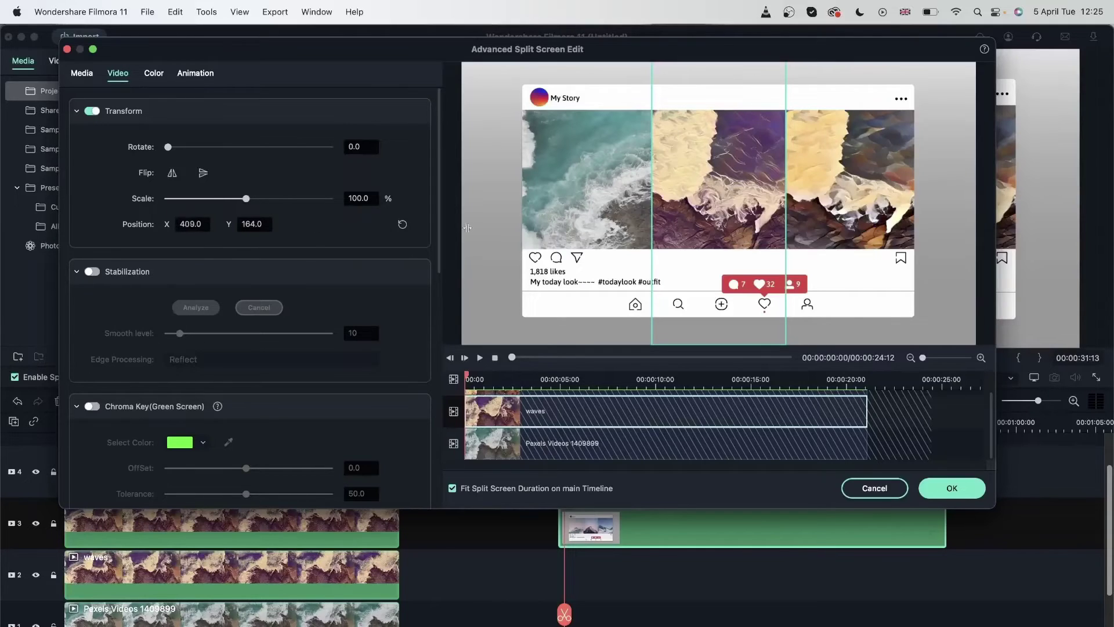
left_click_drag(180, 224, 201, 223)
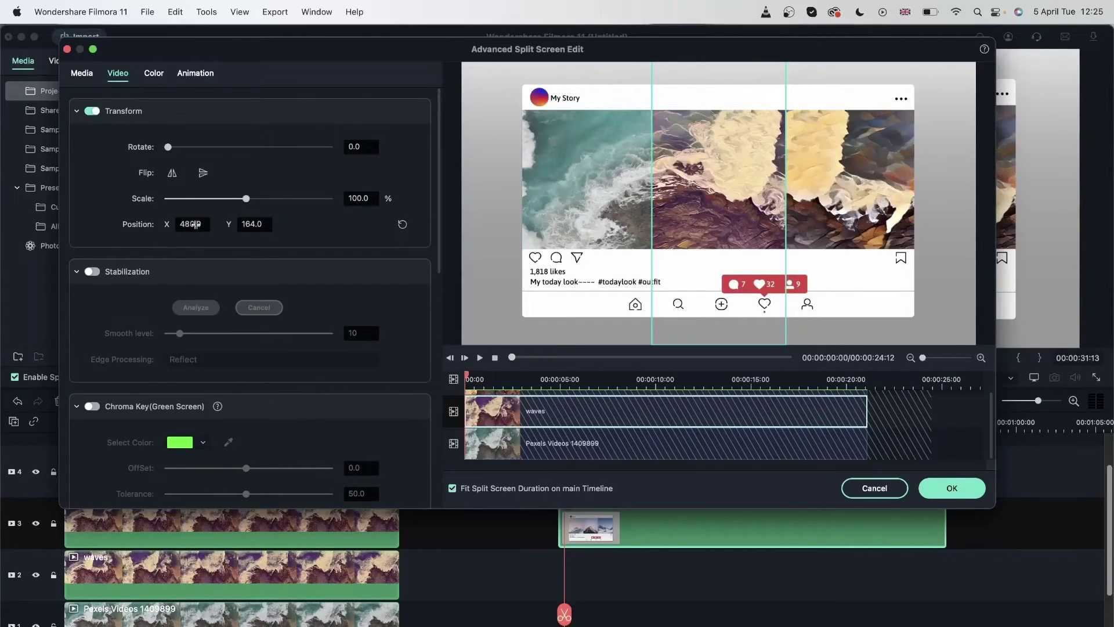
left_click_drag(196, 224, 12, 245)
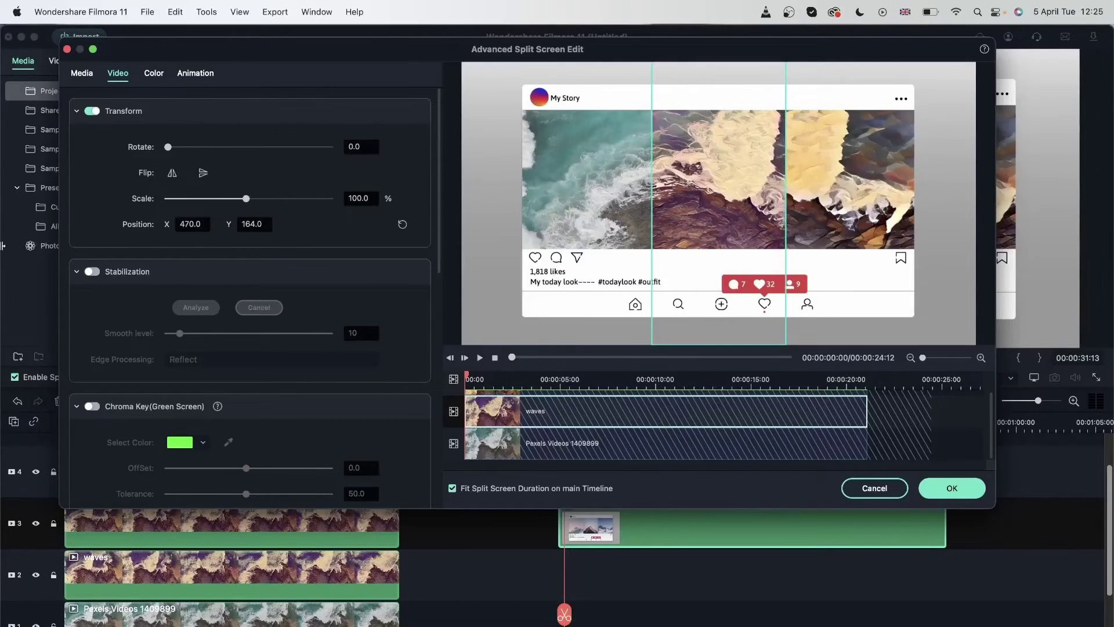
left_click_drag(3, 246, 2, 246)
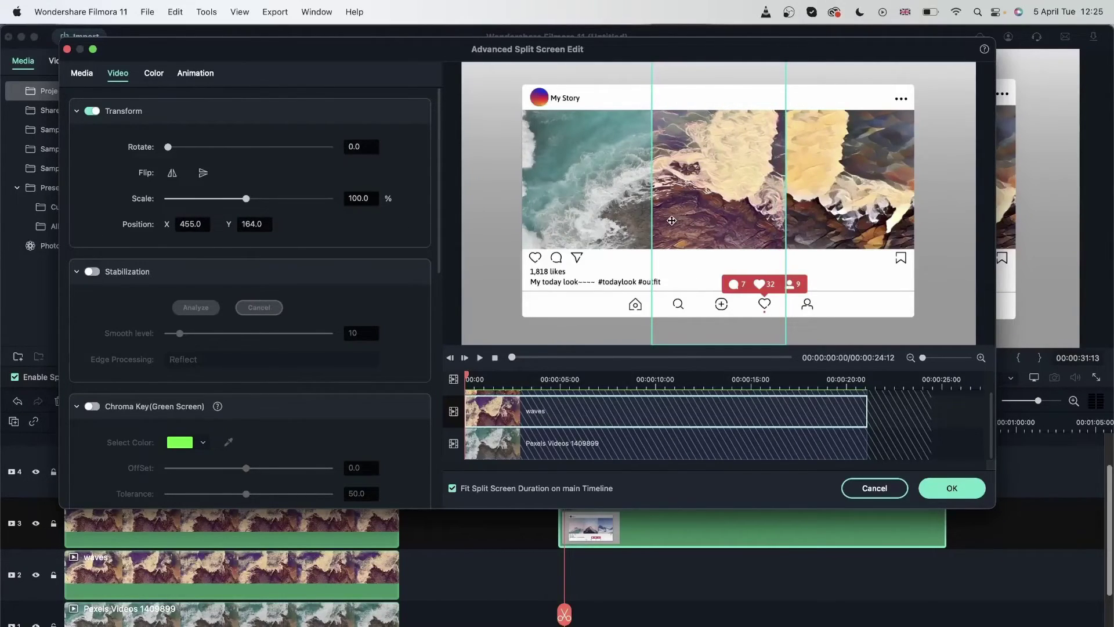
Shift the right panel's footage left, then play the preview to check the framing
left_click(885, 190)
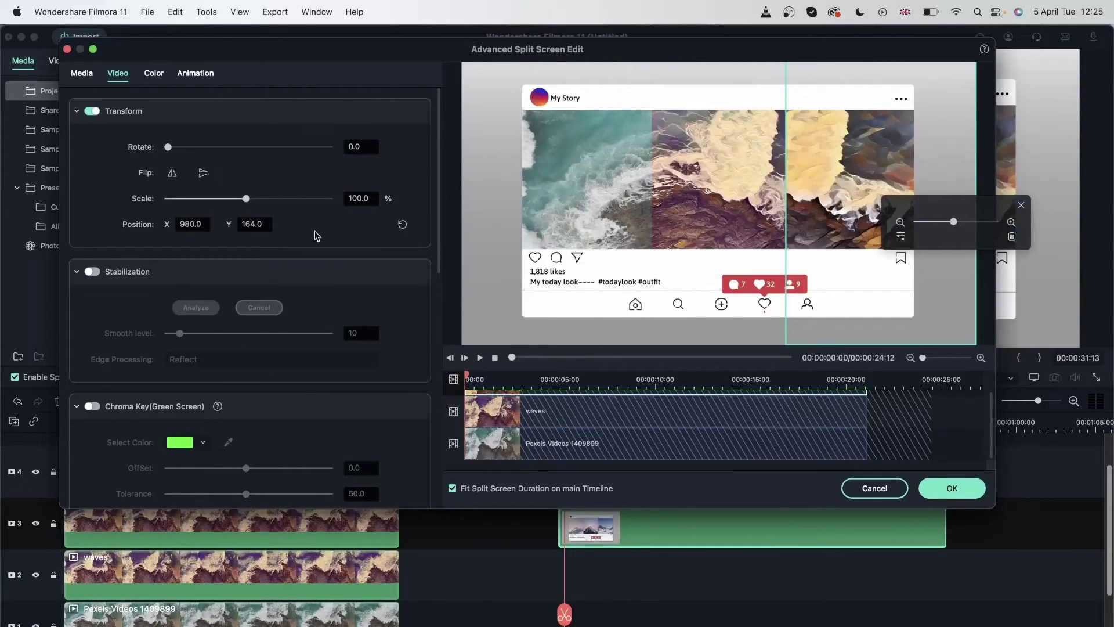
left_click_drag(148, 224, 98, 248)
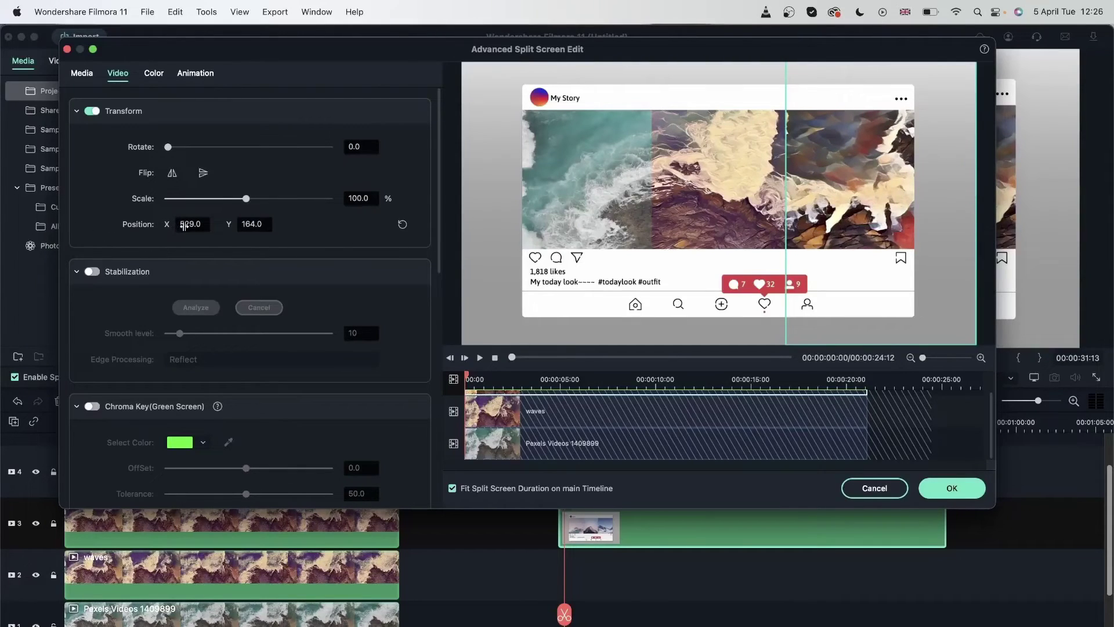
left_click_drag(183, 226, 132, 229)
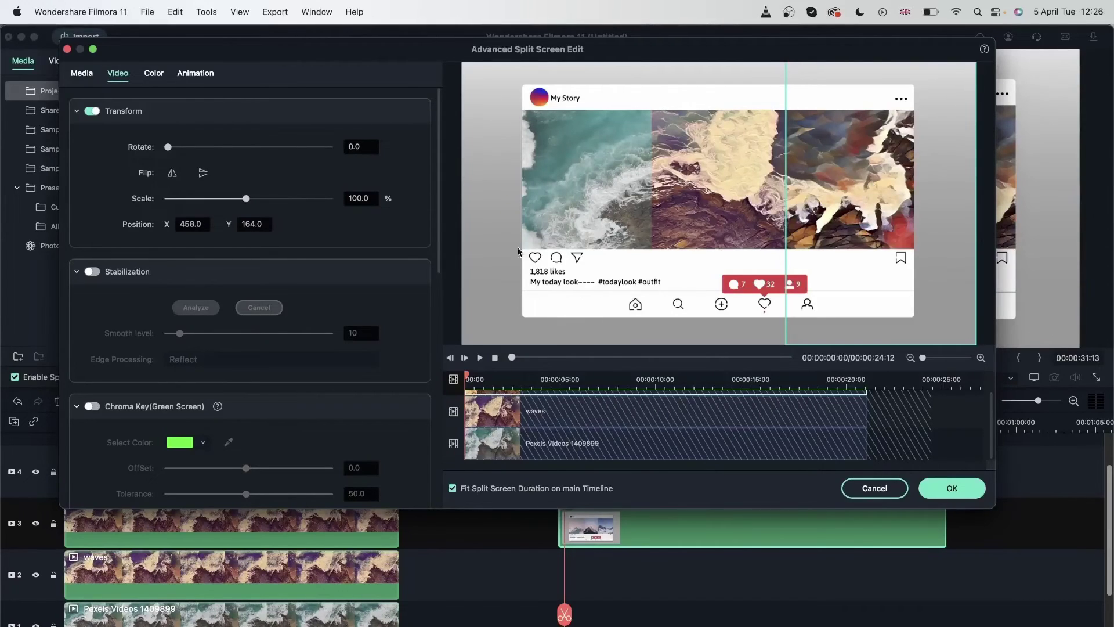
left_click(480, 358)
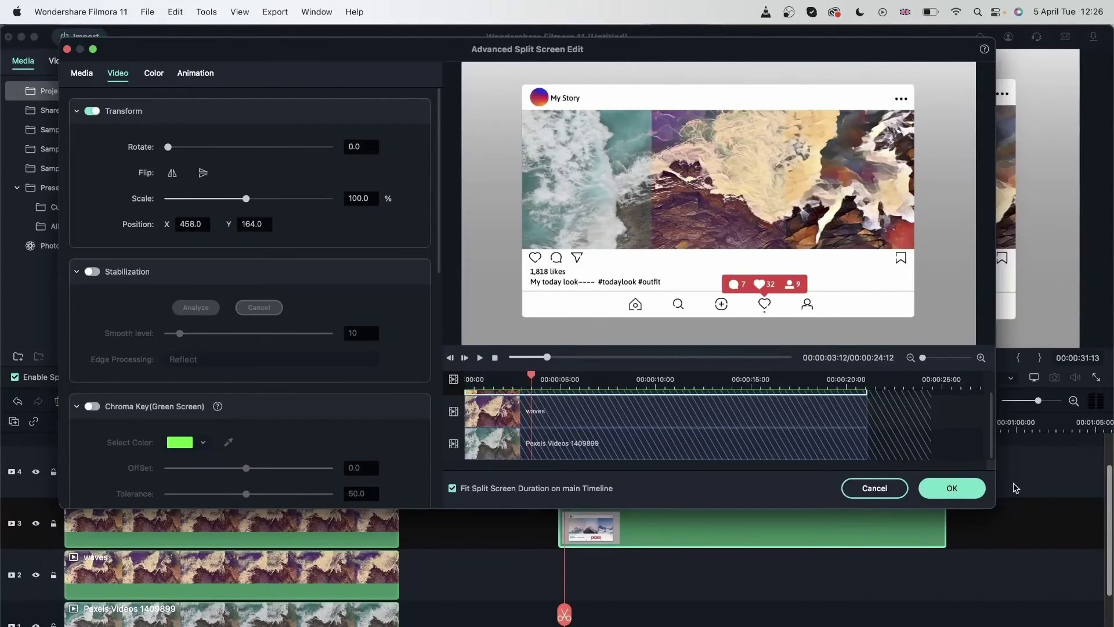
Apply the advanced split-screen edits, pause the preview at 00:00:46:22, and deselect the Ins clip
left_click(954, 489)
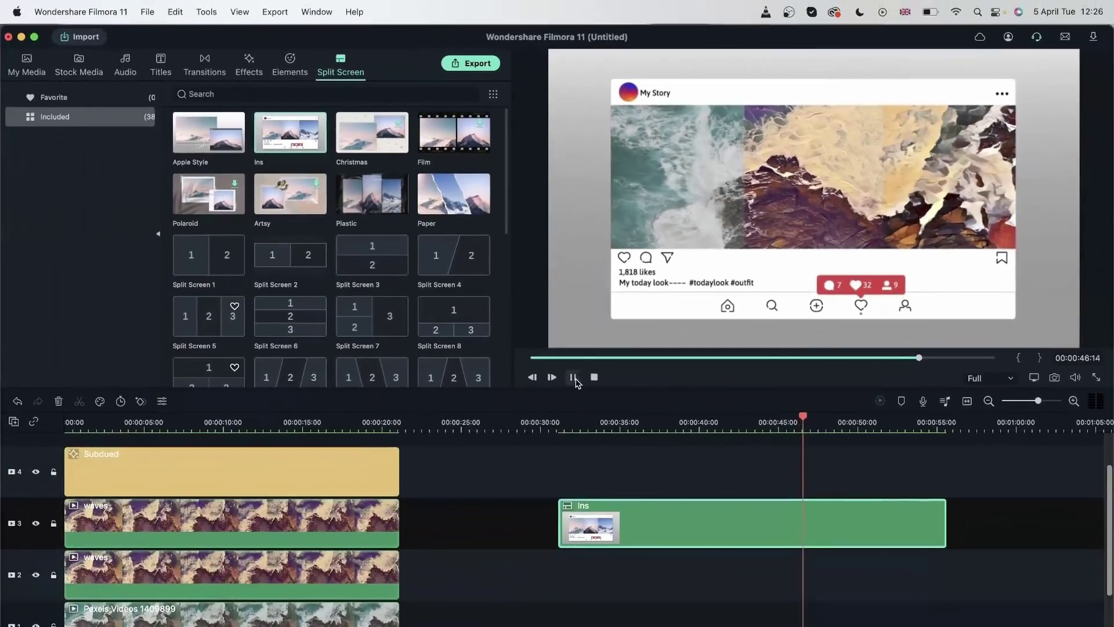
left_click(574, 378)
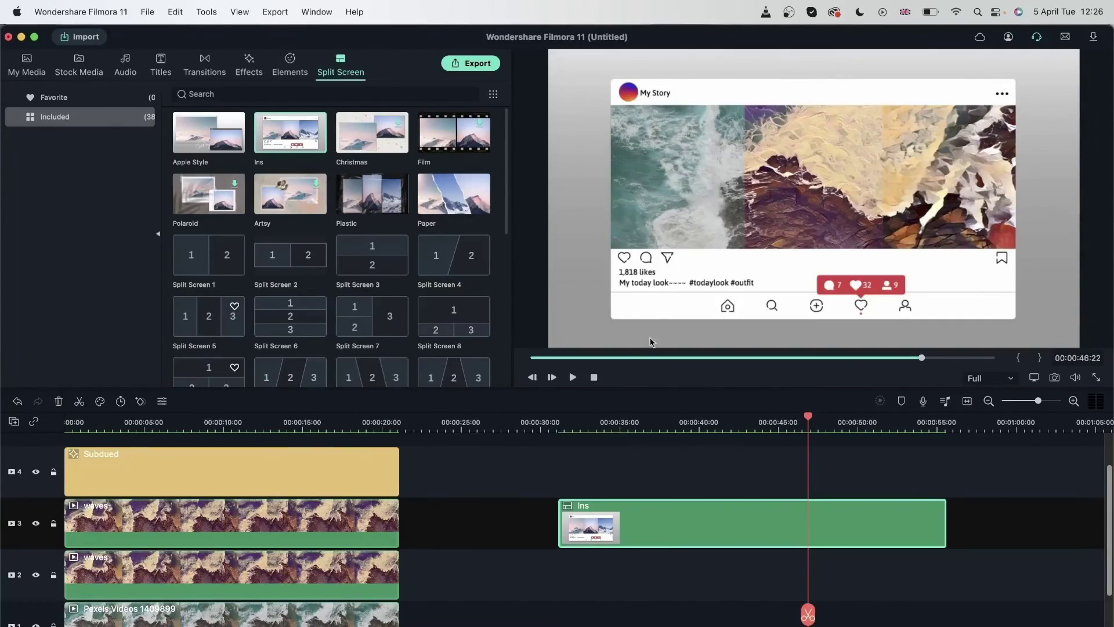
left_click(517, 512)
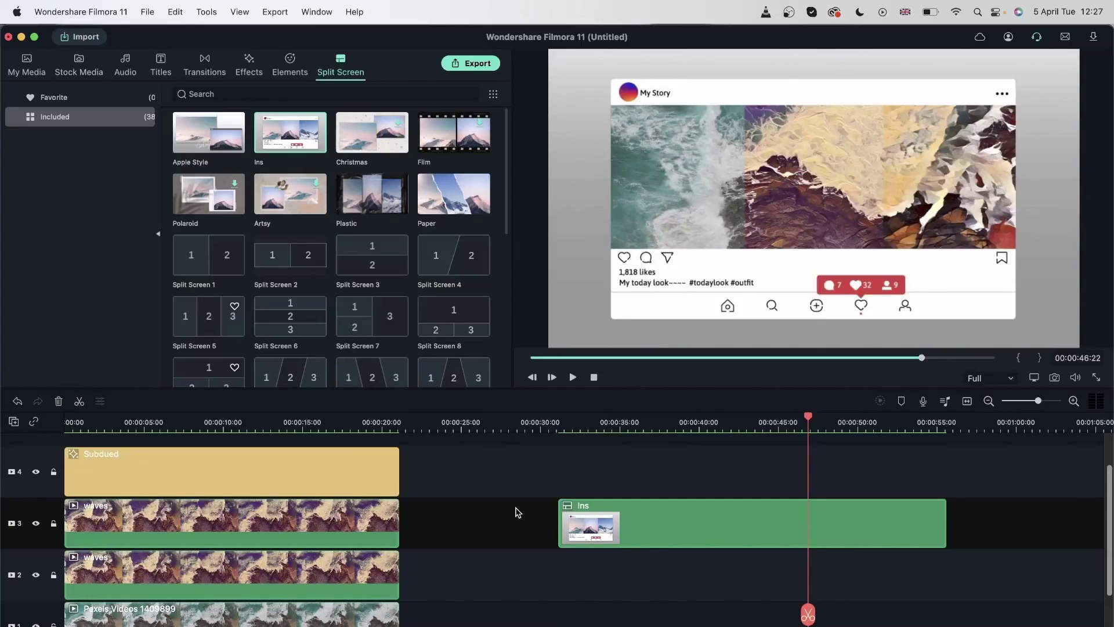